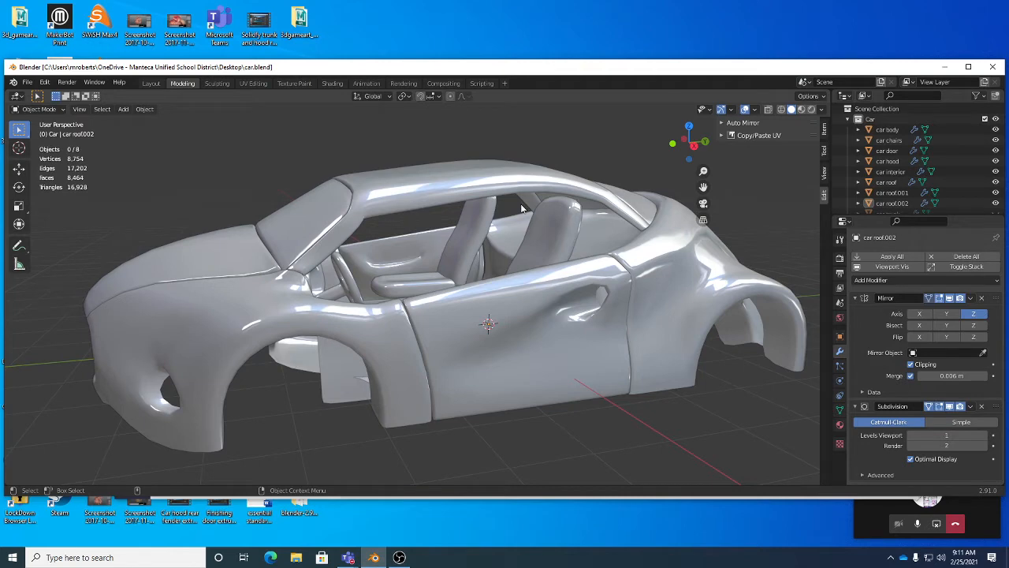
Step: Select the car roof object and briefly inspect its mesh in Edit Mode
middle_click_drag(521, 208, 530, 268)
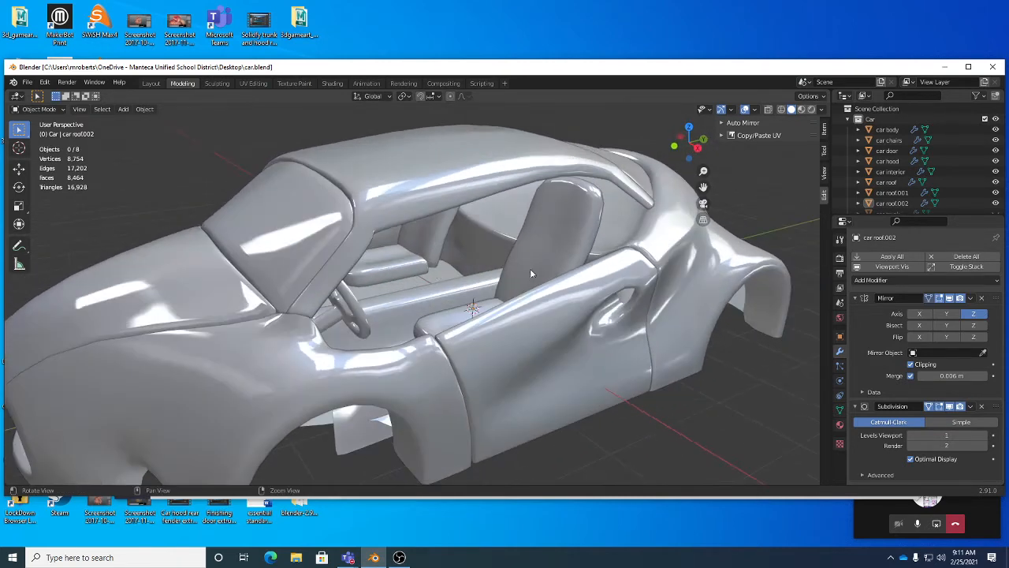
left_click(439, 205)
middle_click_drag(439, 205, 369, 189)
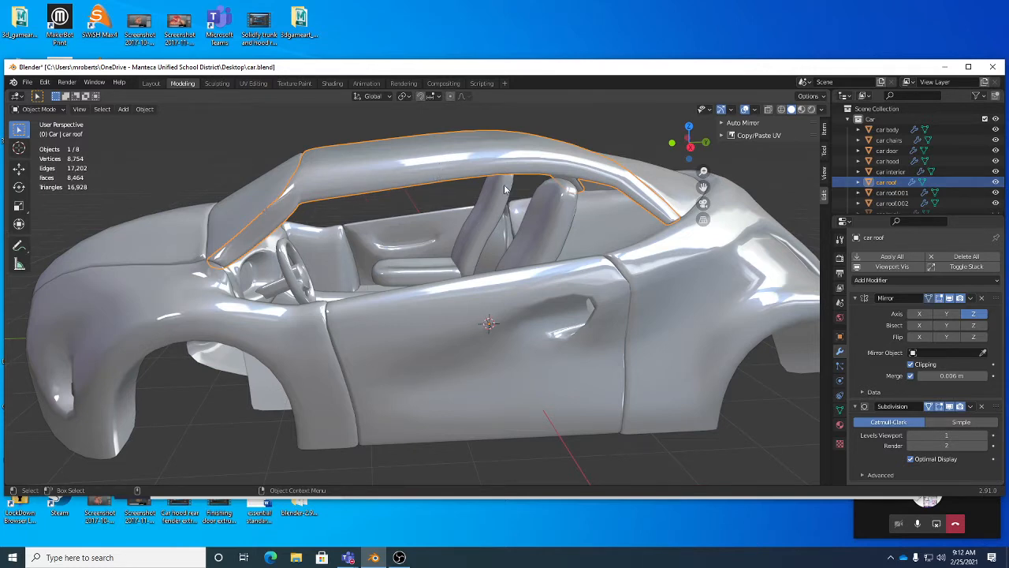
key("Tab")
middle_click_drag(498, 228, 497, 239)
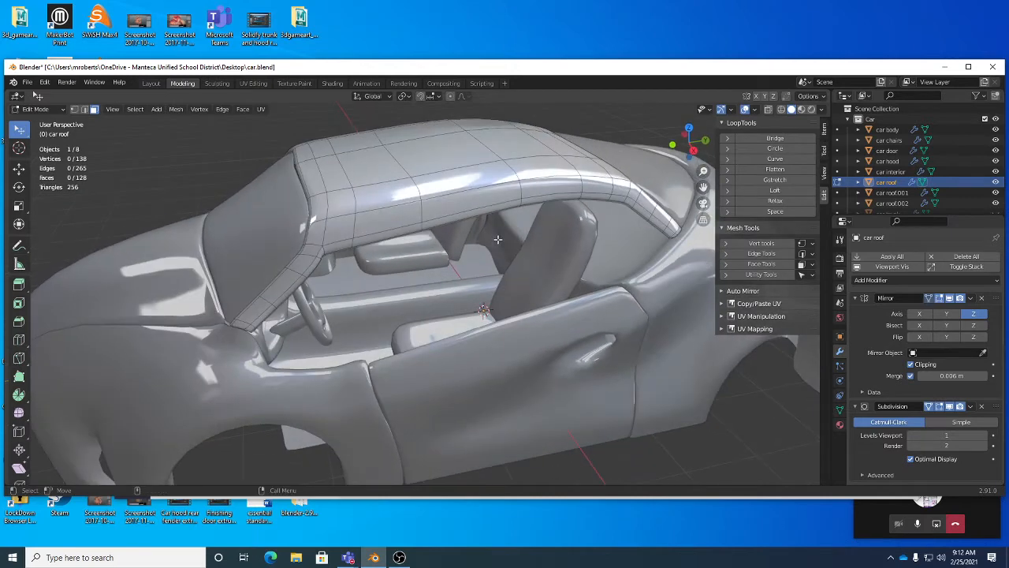
key("Tab")
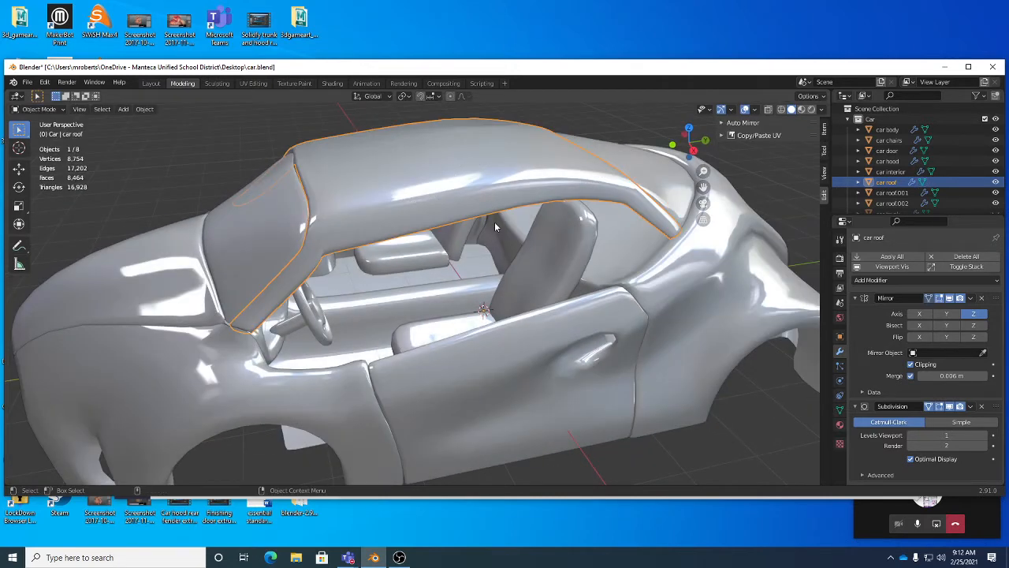
Step: Reselect the car roof, enter Edit Mode, and select a face at the front of the roof's window edge
left_click(518, 341)
left_click(356, 157)
key("Tab")
middle_click_drag(493, 338, 403, 230)
scroll(396, 266, "up", 2)
mouse_move(404, 230)
left_mouse_down("alt")
mouse_move(396, 266)
mouse_move(421, 259)
mouse_move(389, 238)
mouse_move(413, 246)
left_mouse_up("alt")
right_click_drag(414, 246, 412, 243, "alt")
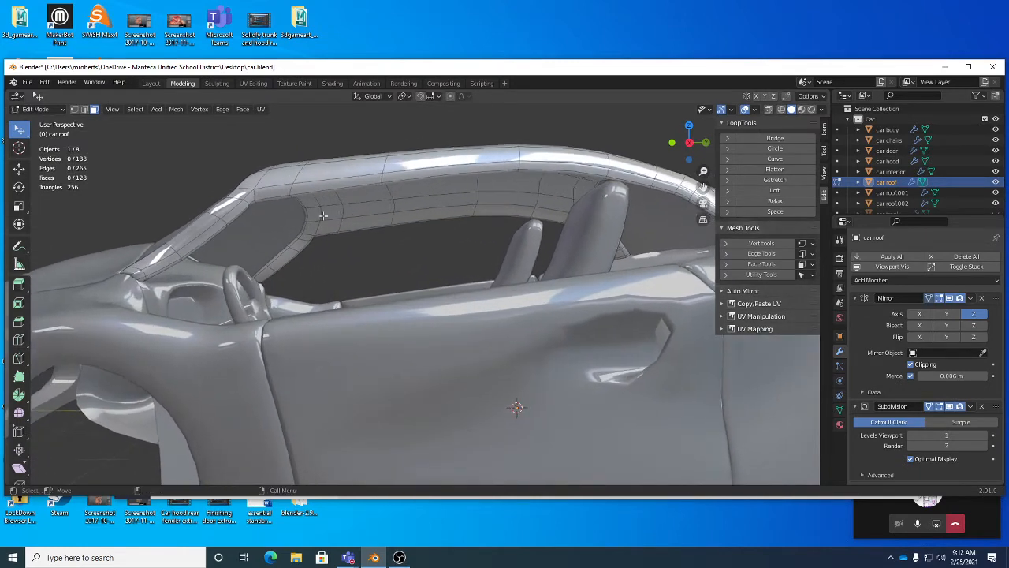
left_click_drag(282, 233, 294, 192, "alt")
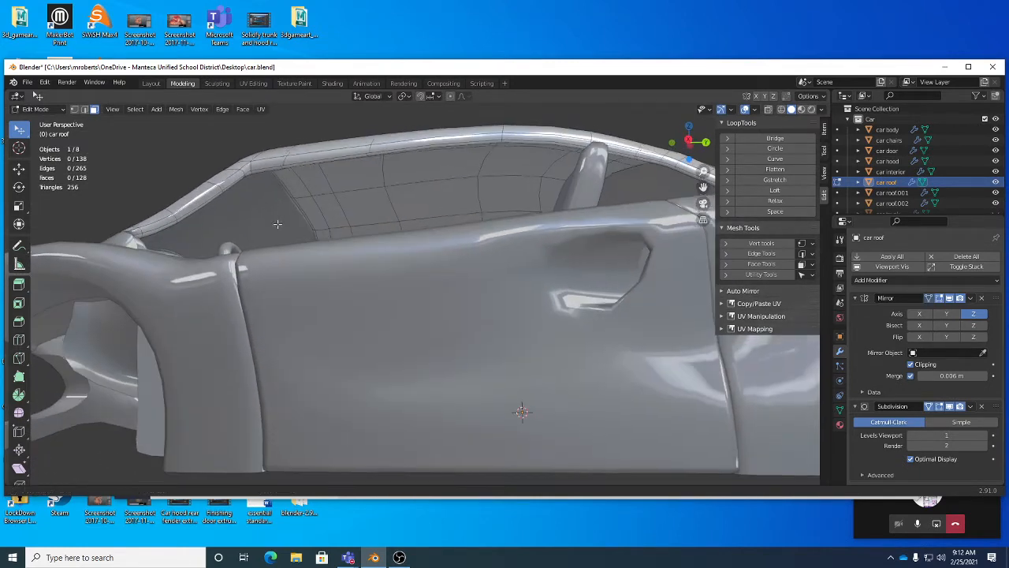
middle_click_drag(294, 192, 317, 264, "alt")
right_click_drag(317, 264, 356, 242, "alt")
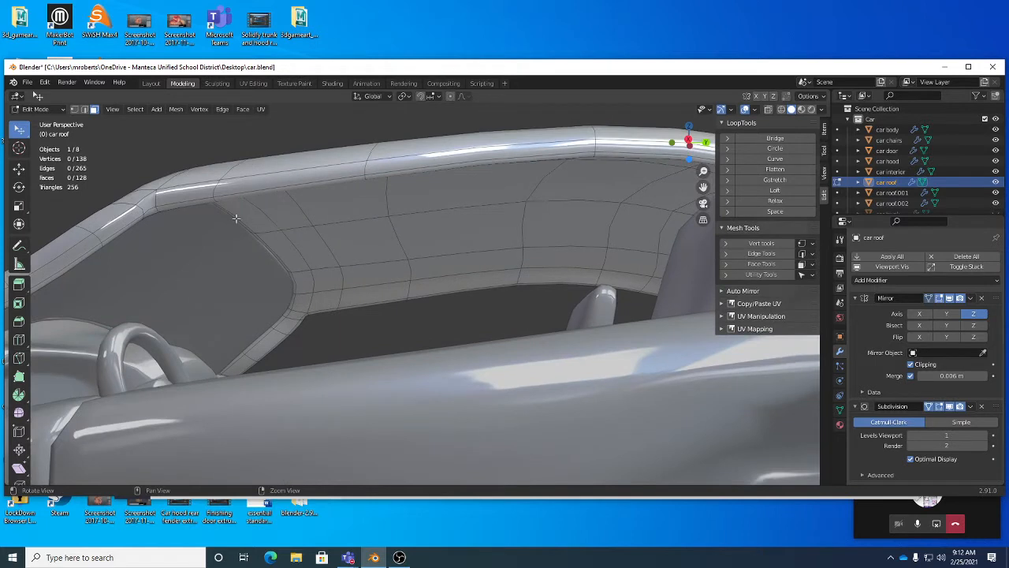
left_click(192, 204)
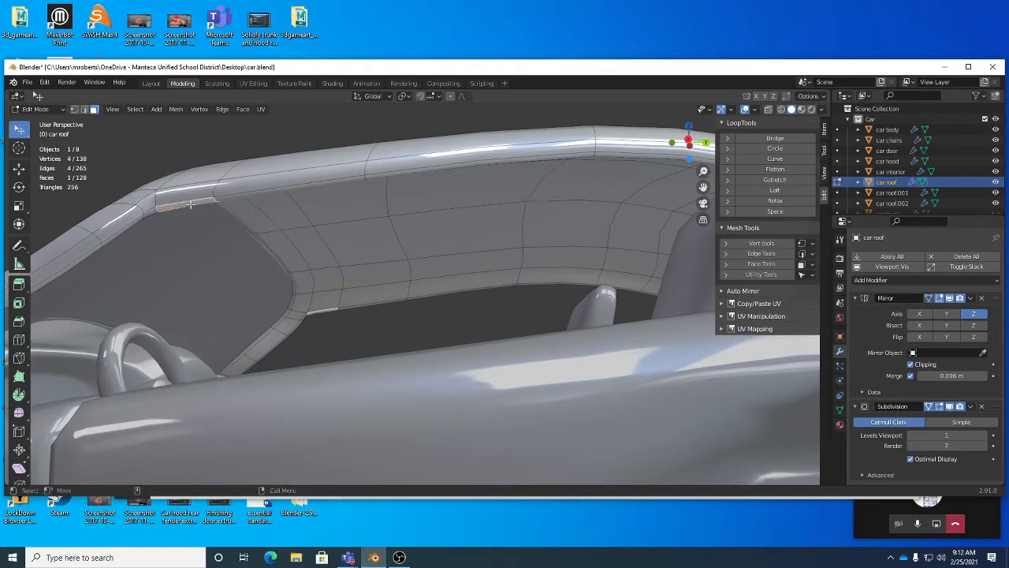
Step: Add a second face at the rear end of the roof's window edge to the selection
left_click(24, 135)
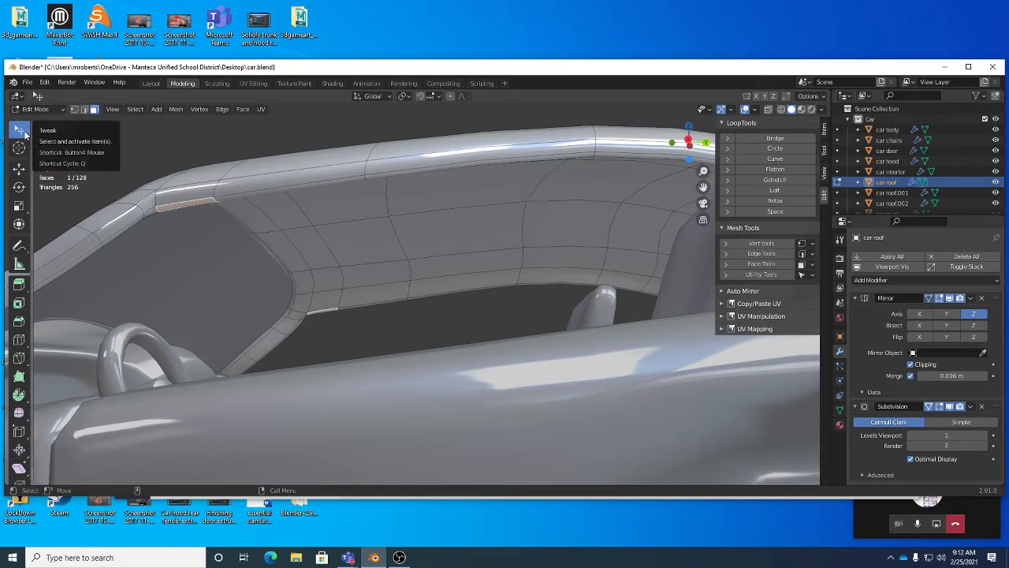
middle_click_drag(317, 197, 457, 267)
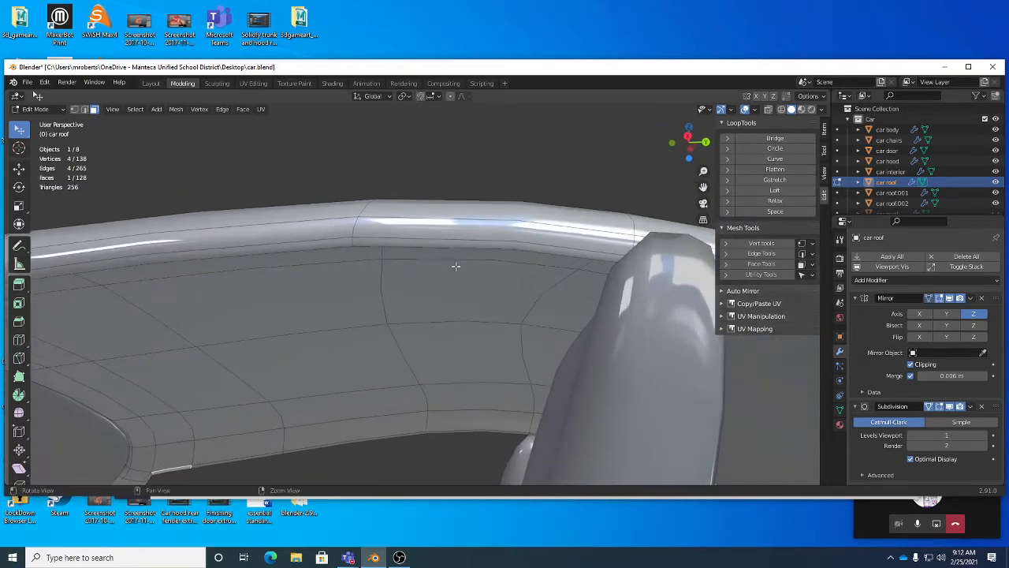
left_click(508, 245, "shift")
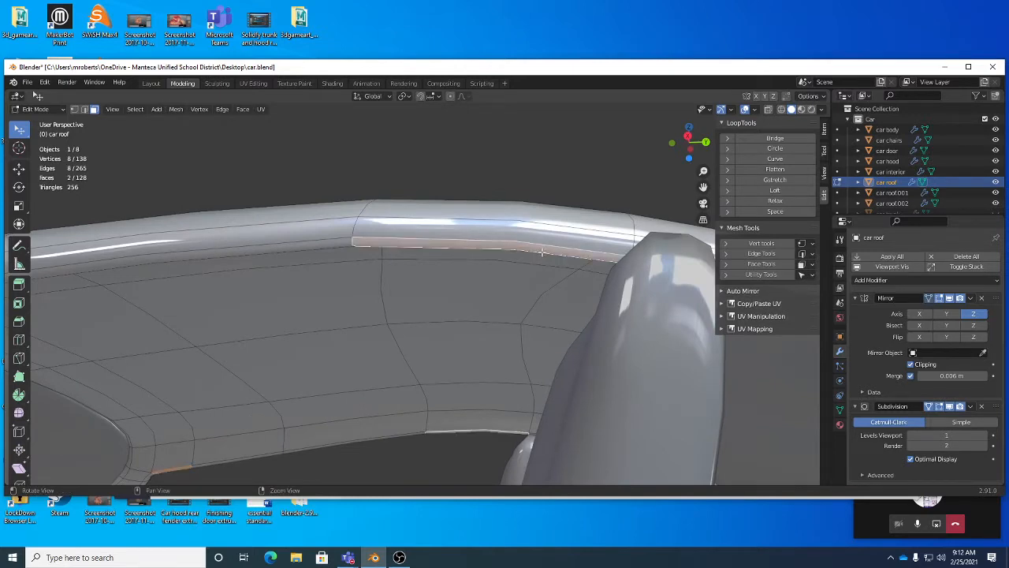
middle_click_drag(508, 245, 551, 323)
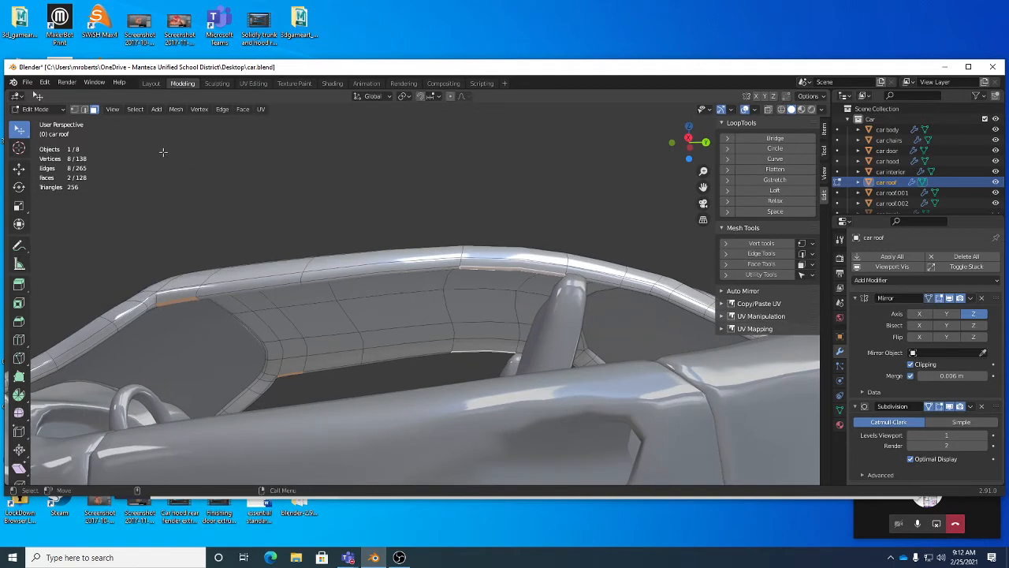
Step: Assign the X key as the shortcut for Select Shortest Path
left_click(136, 111)
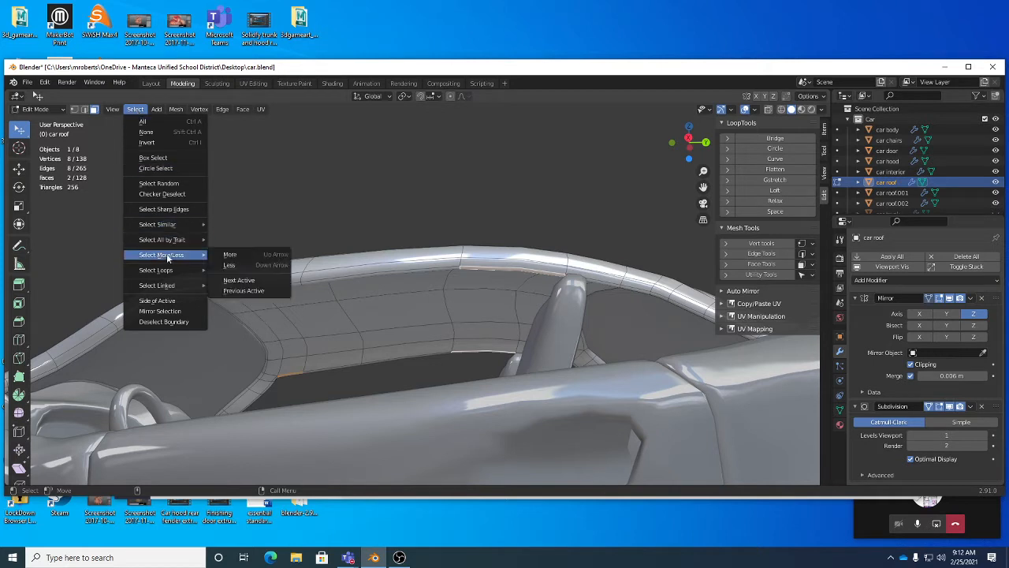
mouse_move(166, 270)
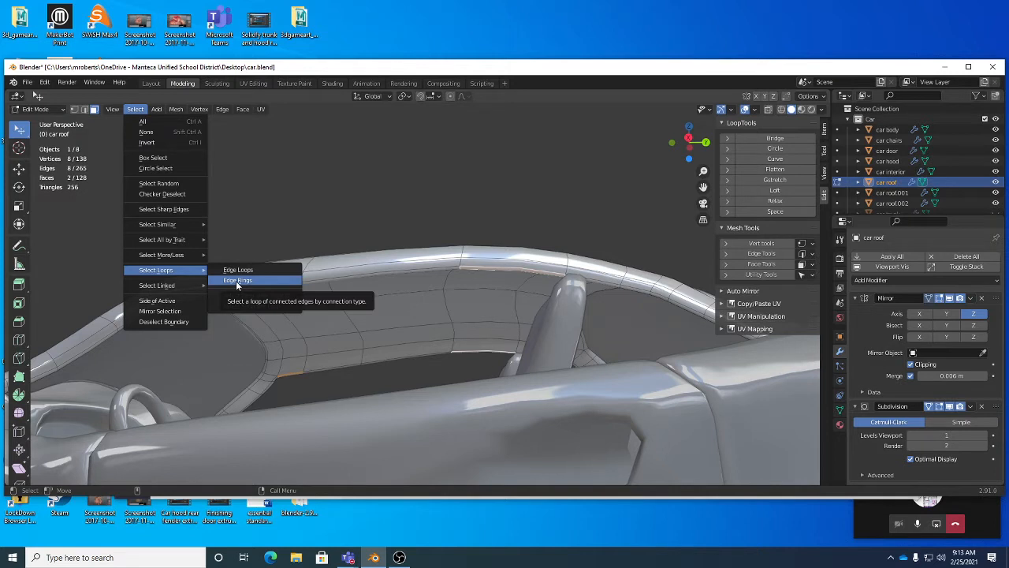
mouse_move(184, 286)
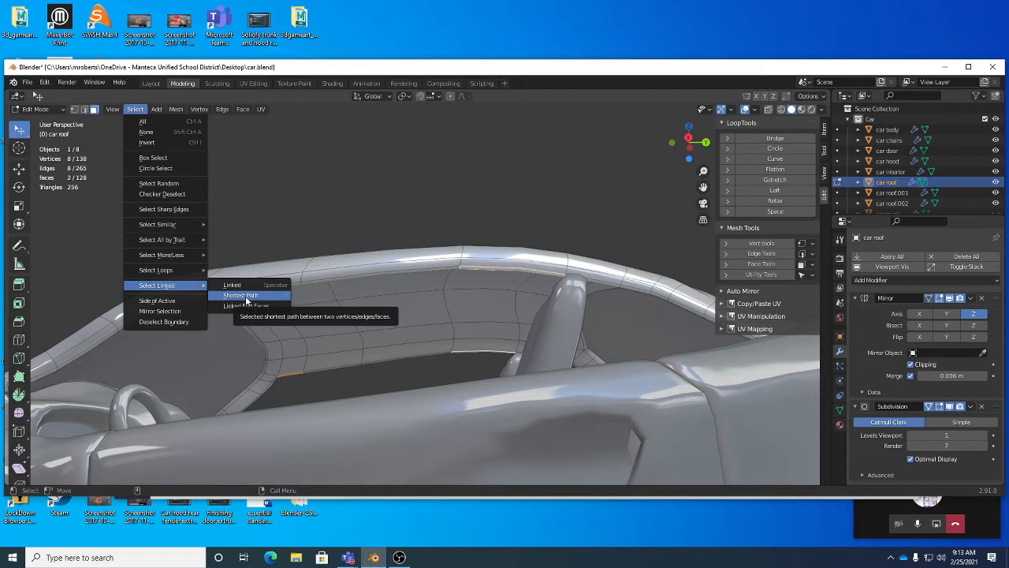
right_click(245, 297)
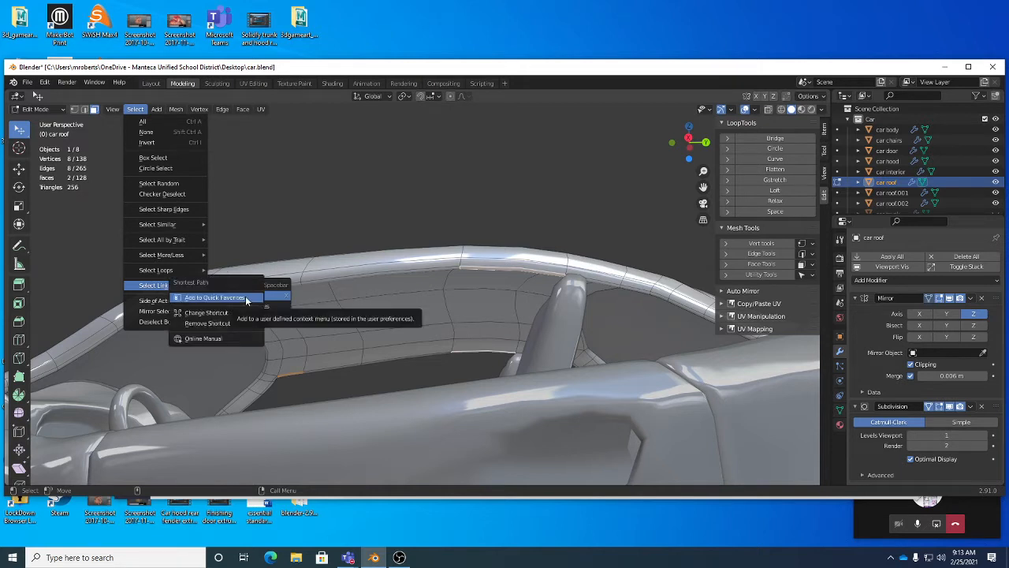
left_click(209, 314)
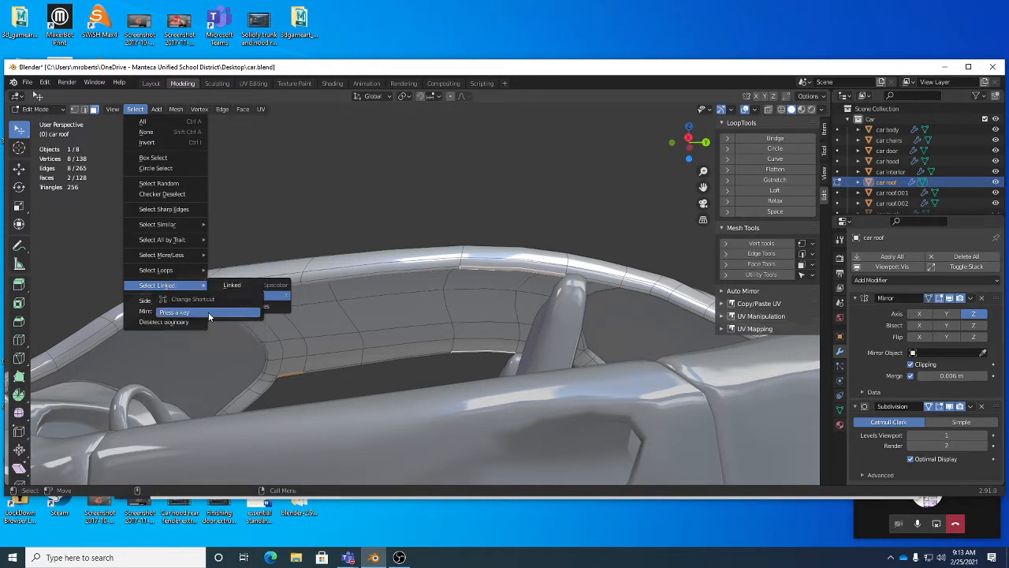
key("x")
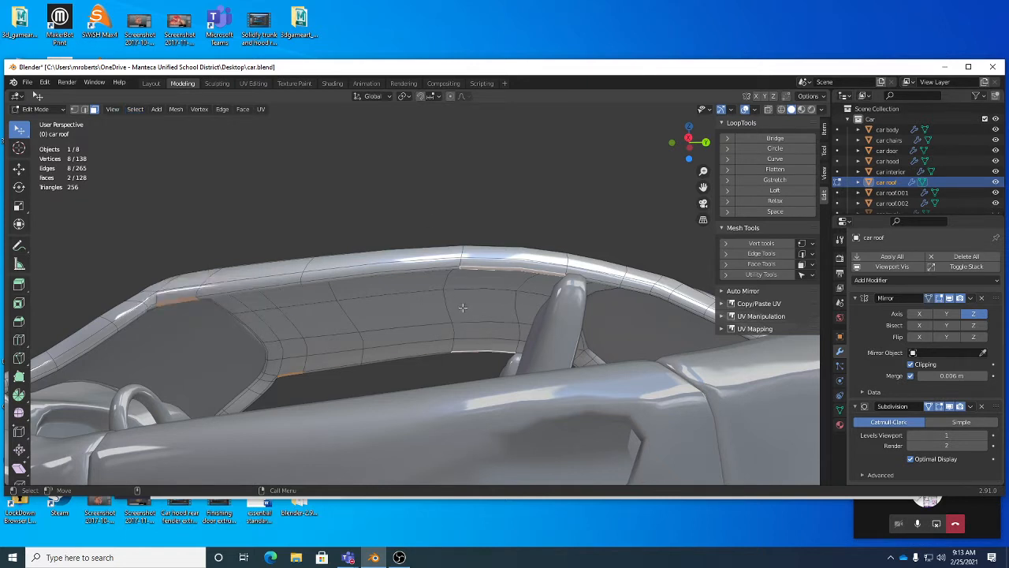
Step: Select the shortest path of faces between the two selected faces along the window edge
key("x")
middle_click_drag(306, 307, 194, 275)
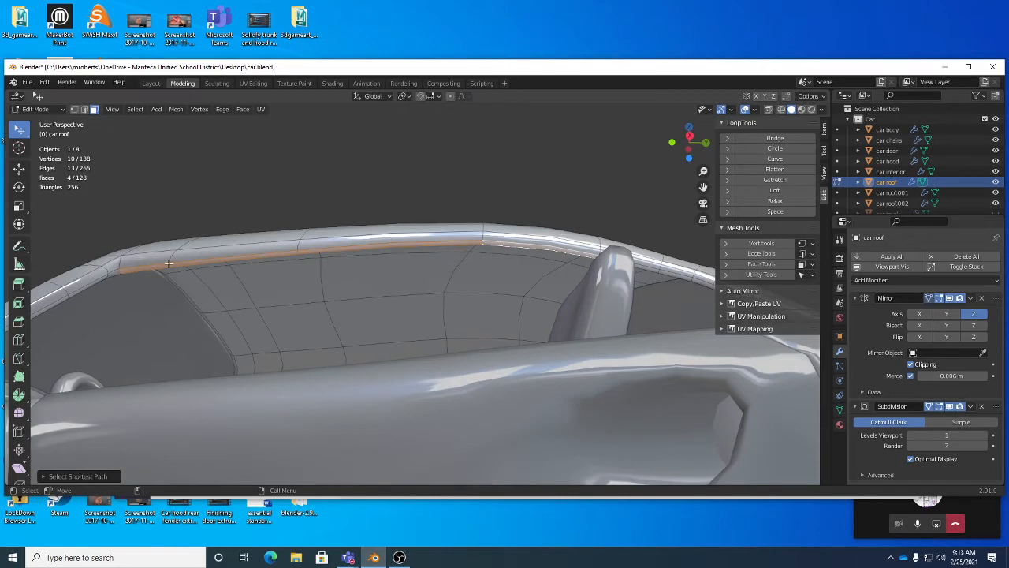
middle_click_drag(565, 261, 499, 236)
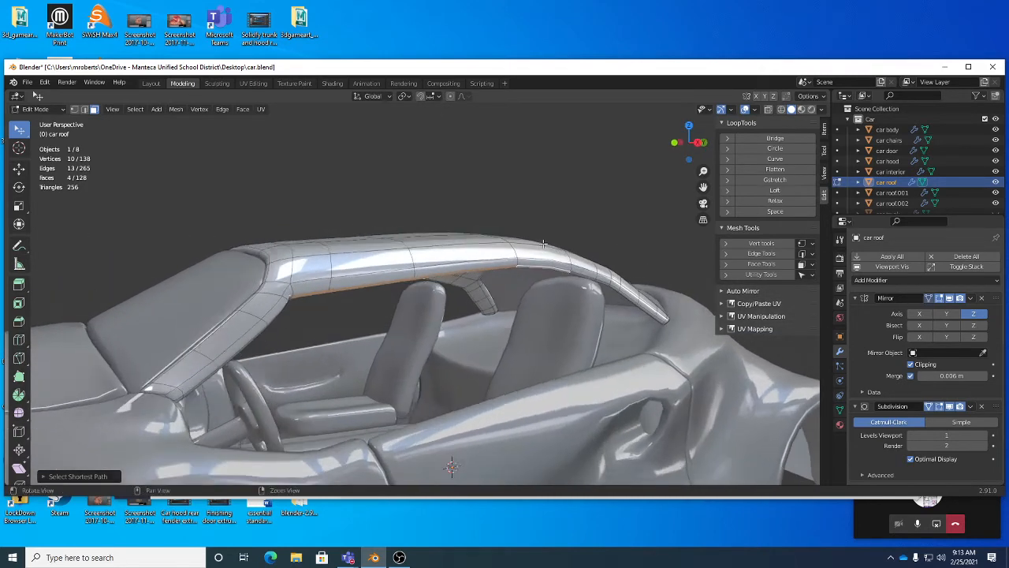
Step: Duplicate the selected face strip in place without moving it
left_click(174, 109)
key("shift+d")
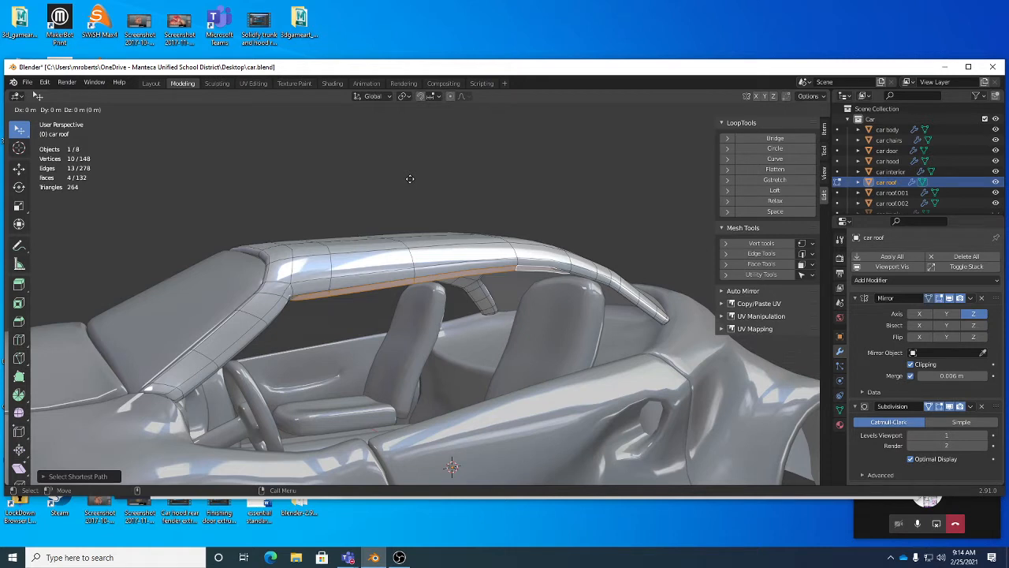
right_click(410, 178)
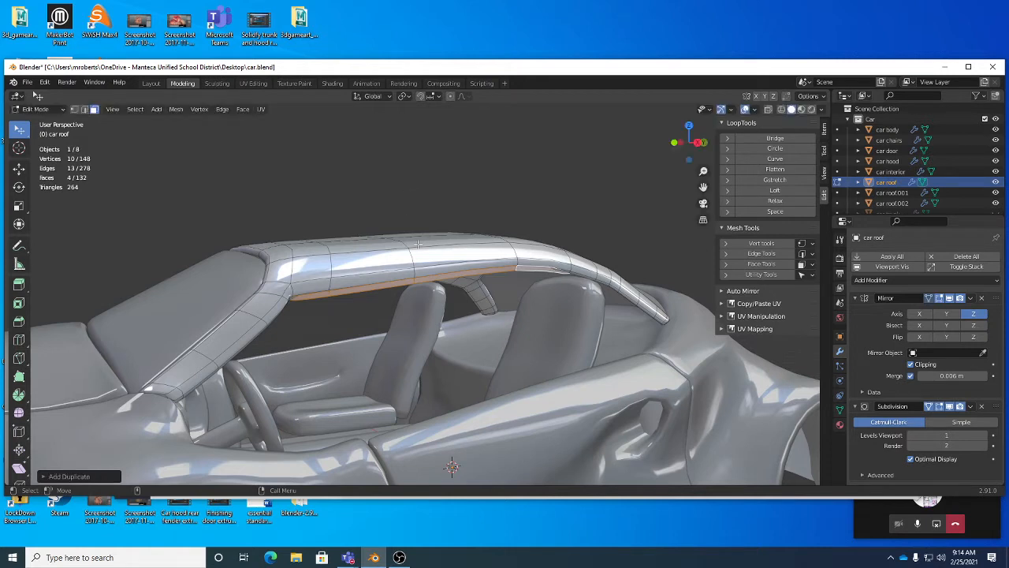
Step: Select the whole duplicated face strip by picking one of its faces and selecting linked geometry
middle_click_drag(420, 276, 492, 268)
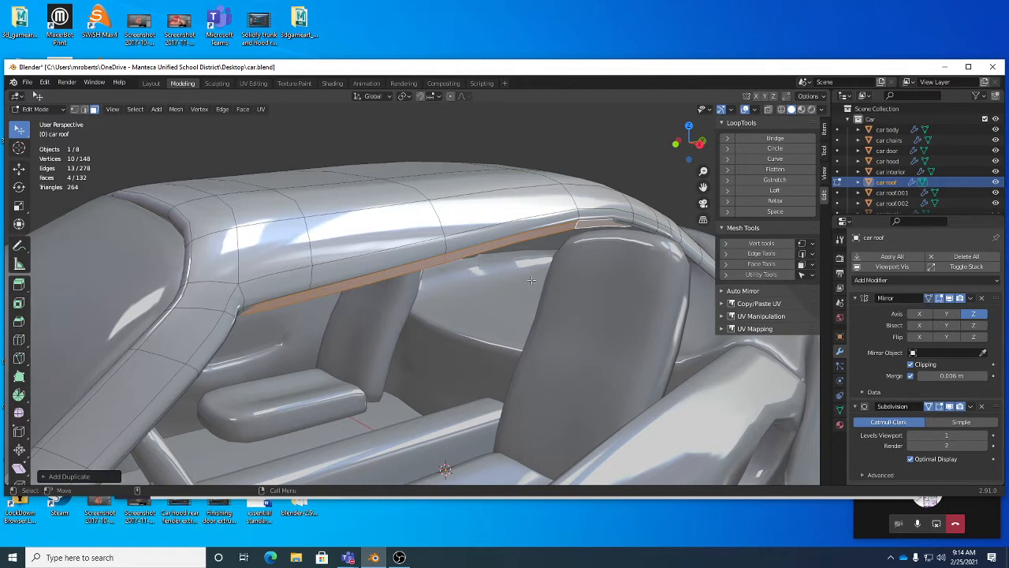
middle_click_drag(583, 235, 540, 257)
mouse_move(540, 257)
left_mouse_down("alt")
mouse_move(548, 266)
mouse_move(536, 242)
left_mouse_up("alt")
right_click_drag(536, 243, 532, 266, "alt")
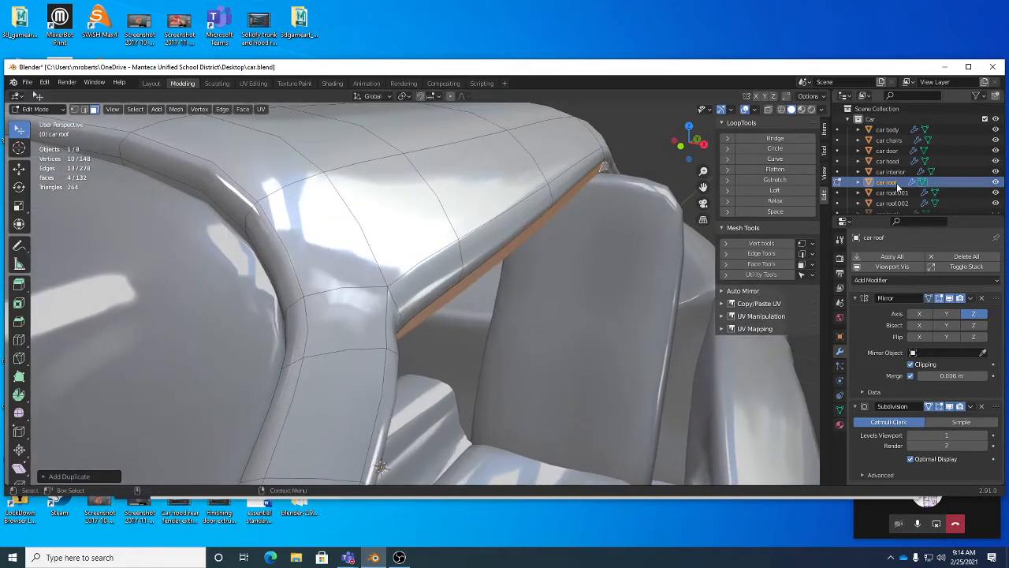
right_click_drag(455, 291, 432, 253, "alt")
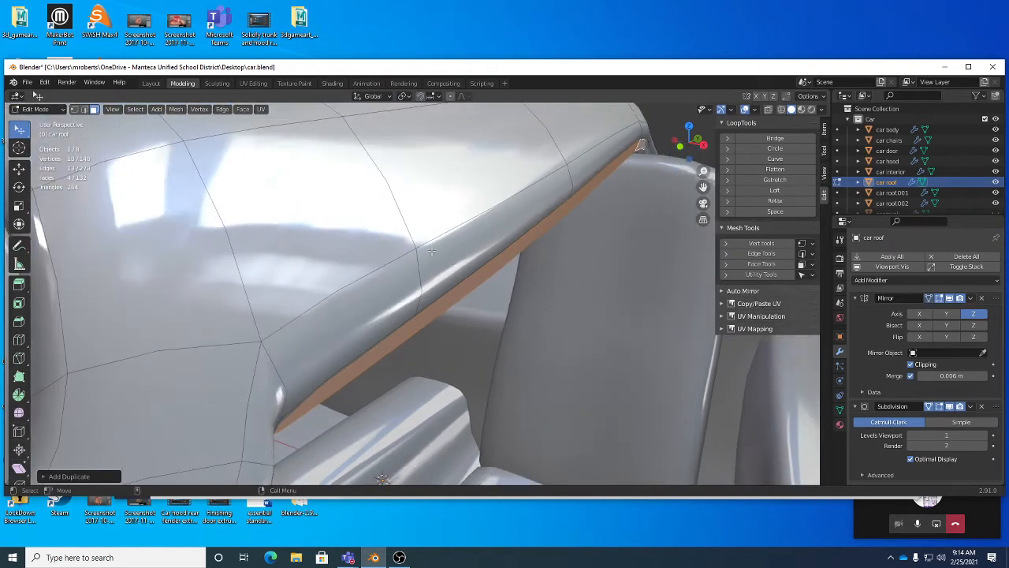
right_click_drag(473, 295, 387, 294, "alt")
left_click(408, 258)
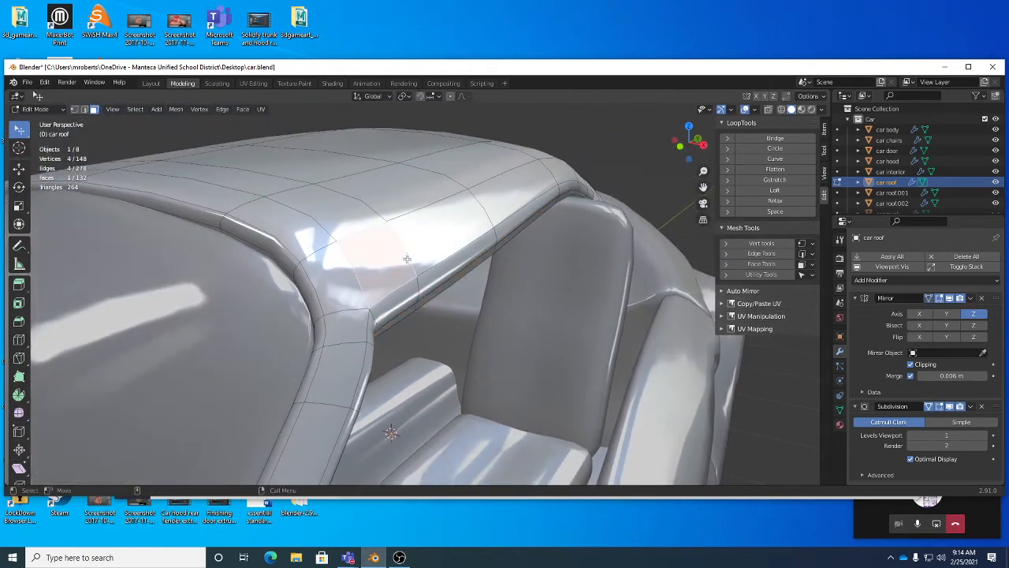
key("ctrl+a")
left_click(438, 290)
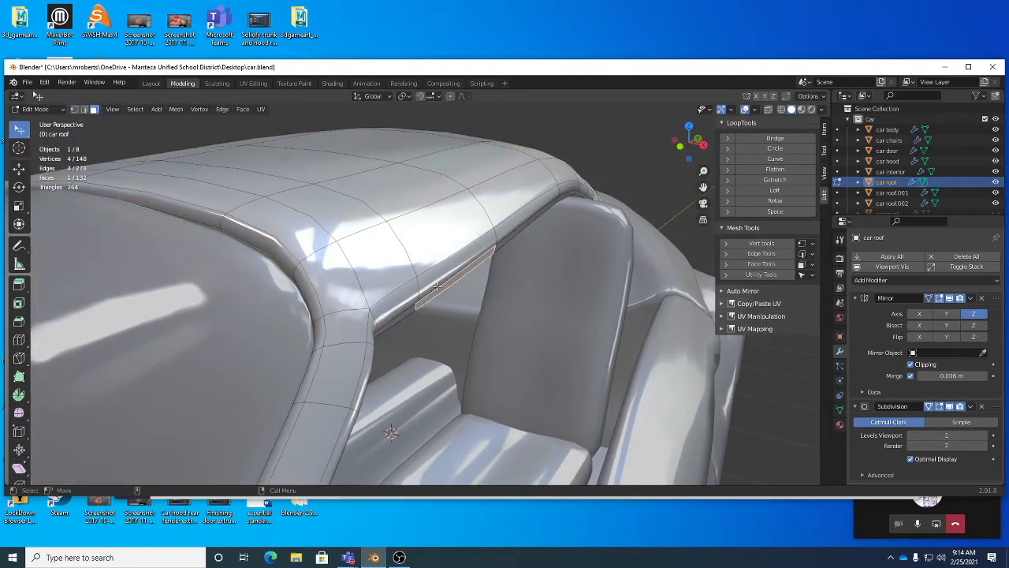
key("Tab")
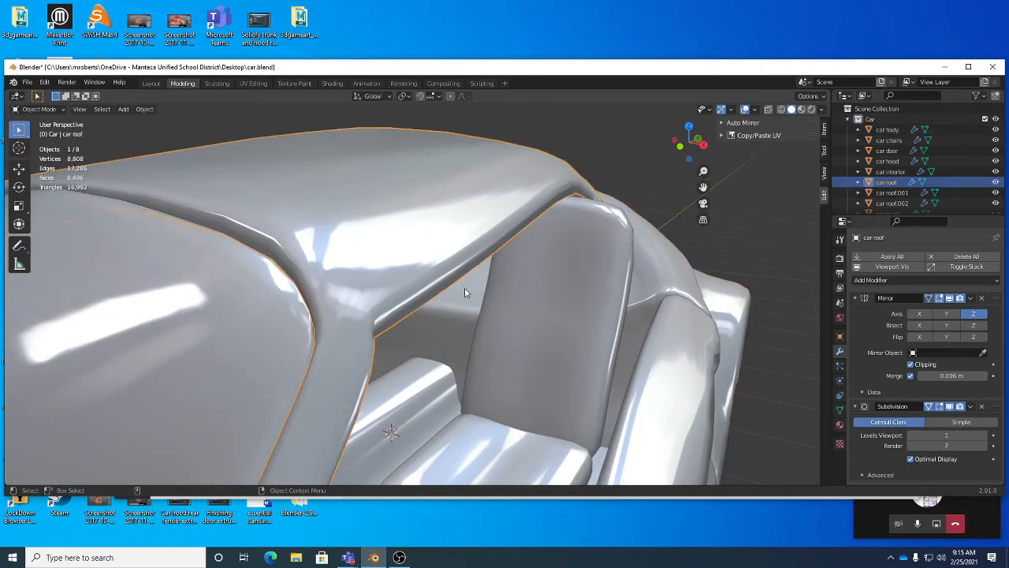
key("Tab")
key("ctrl+l")
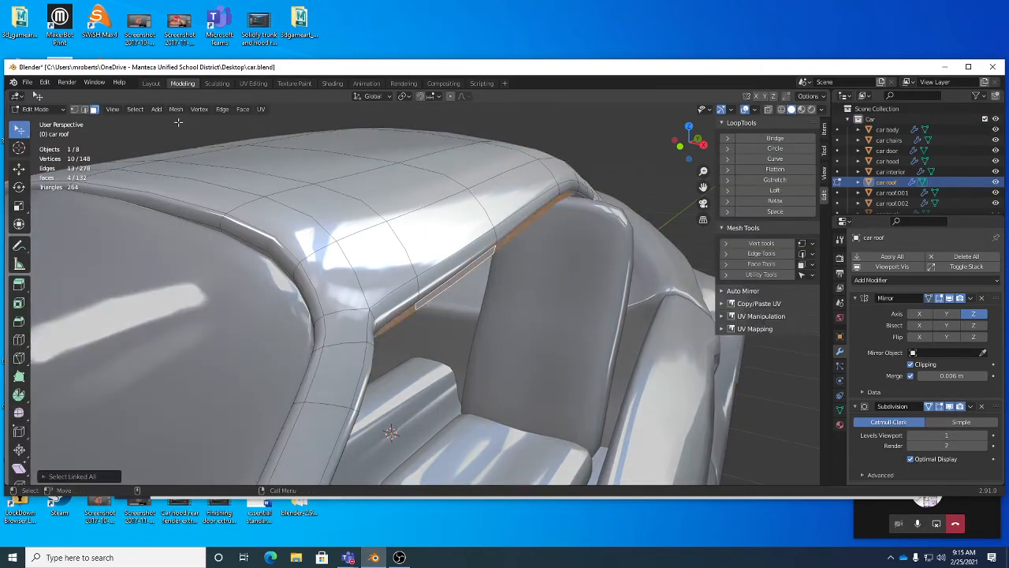
Step: Separate the selected strip into its own object, return to Object Mode, and select the new strip object
left_click(135, 108)
mouse_move(172, 286)
middle_click_drag(615, 300, 557, 291)
middle_click_drag(388, 276, 416, 249)
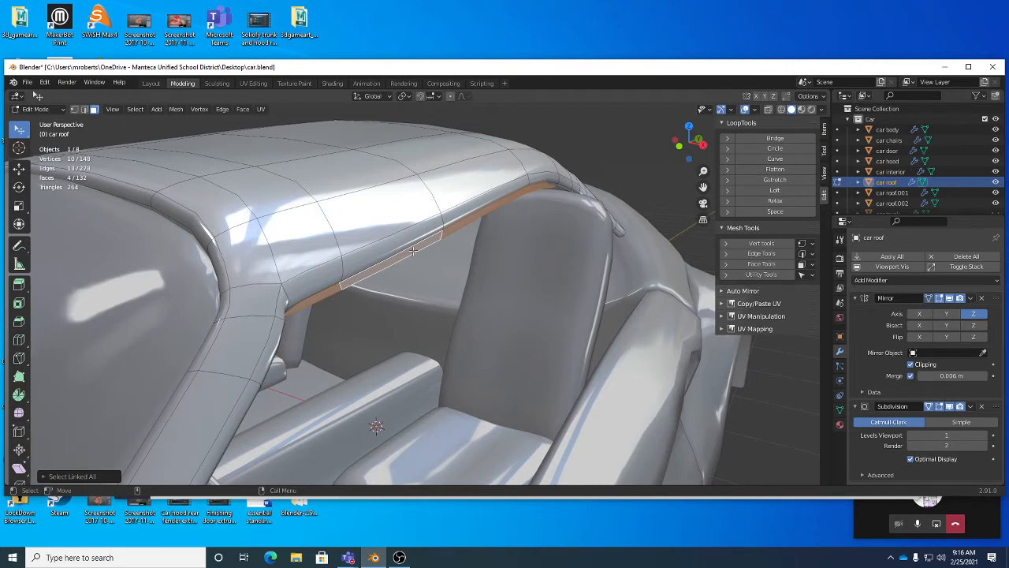
right_click(568, 235)
mouse_move(568, 235)
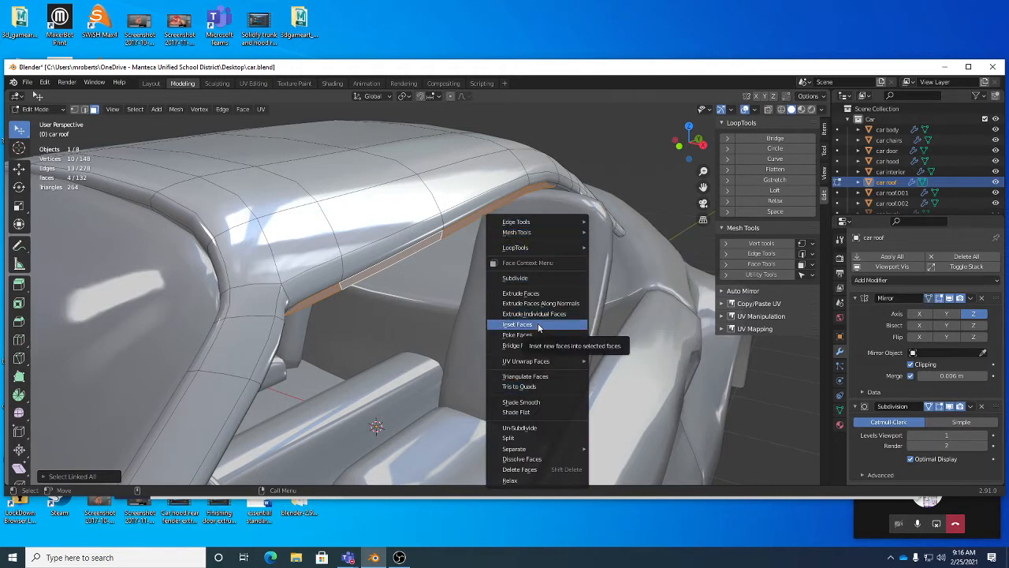
mouse_move(536, 451)
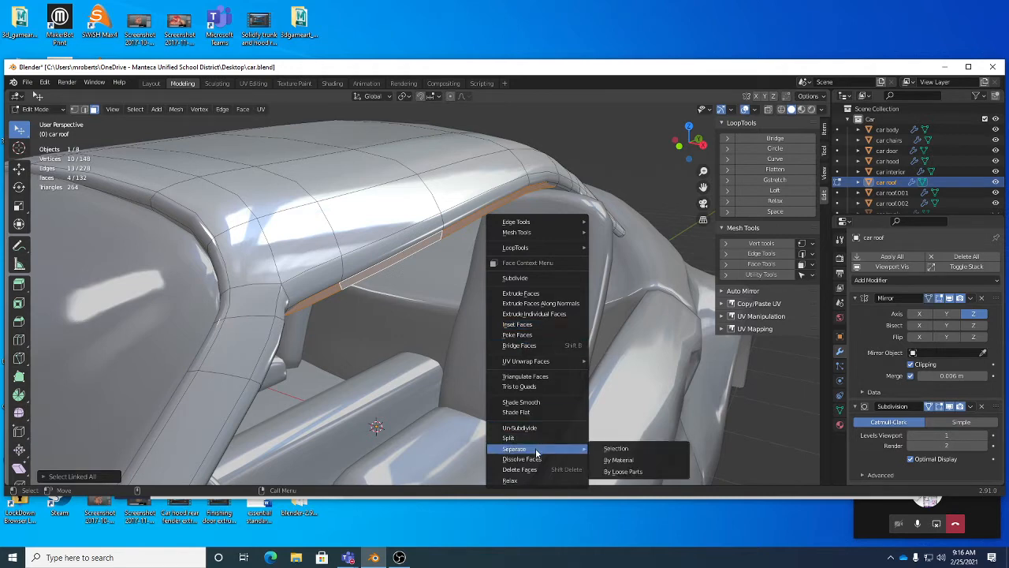
left_click(612, 449)
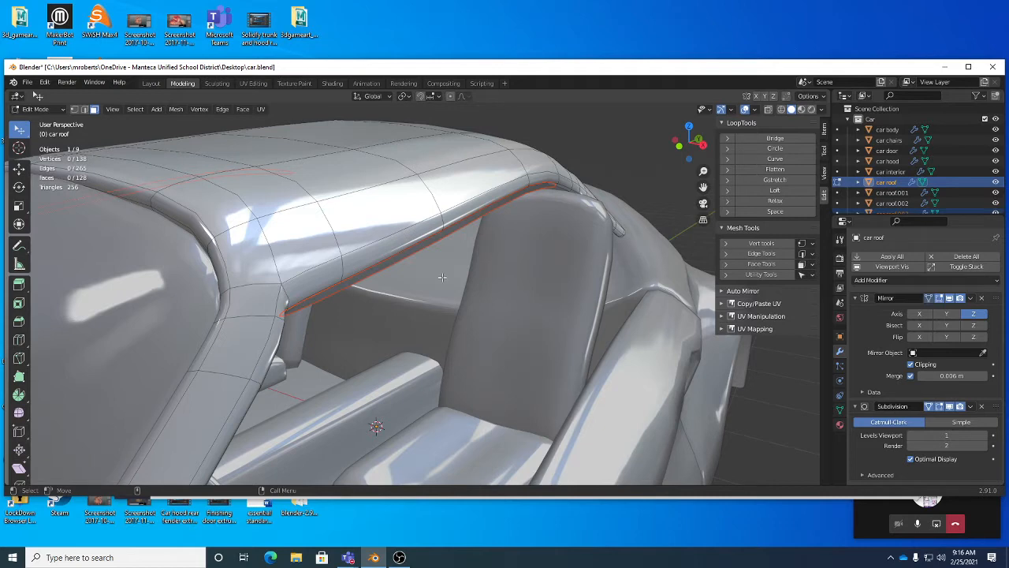
key("Tab")
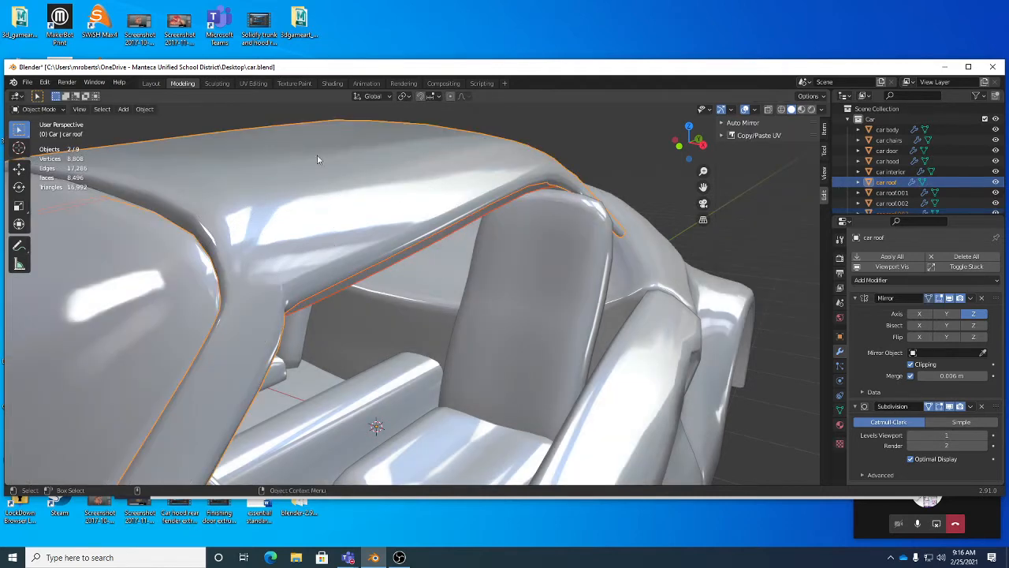
left_click(397, 254)
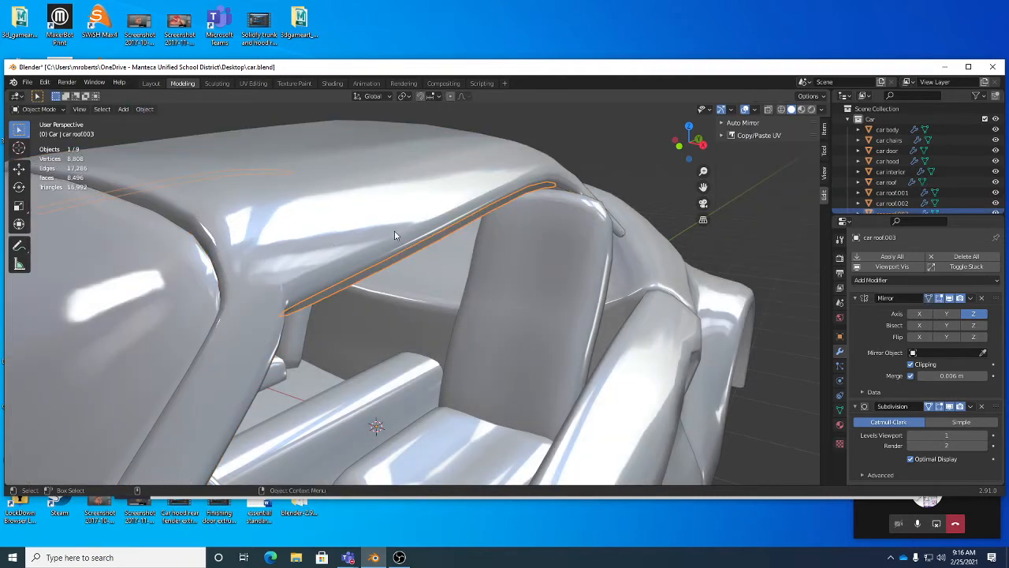
Step: Select the car door object, enter Edit Mode, and pick two faces on its window-edge frame
left_click(394, 230)
left_click(411, 256)
mouse_move(544, 306)
middle_mouse_down()
mouse_move(487, 246)
mouse_move(505, 319)
mouse_move(522, 306)
mouse_move(474, 308)
mouse_move(517, 322)
mouse_move(562, 310)
mouse_move(574, 334)
mouse_move(531, 323)
mouse_move(540, 326)
middle_mouse_up()
left_click(506, 326)
key("Tab")
middle_click_drag(505, 286, 601, 266)
left_click(539, 312)
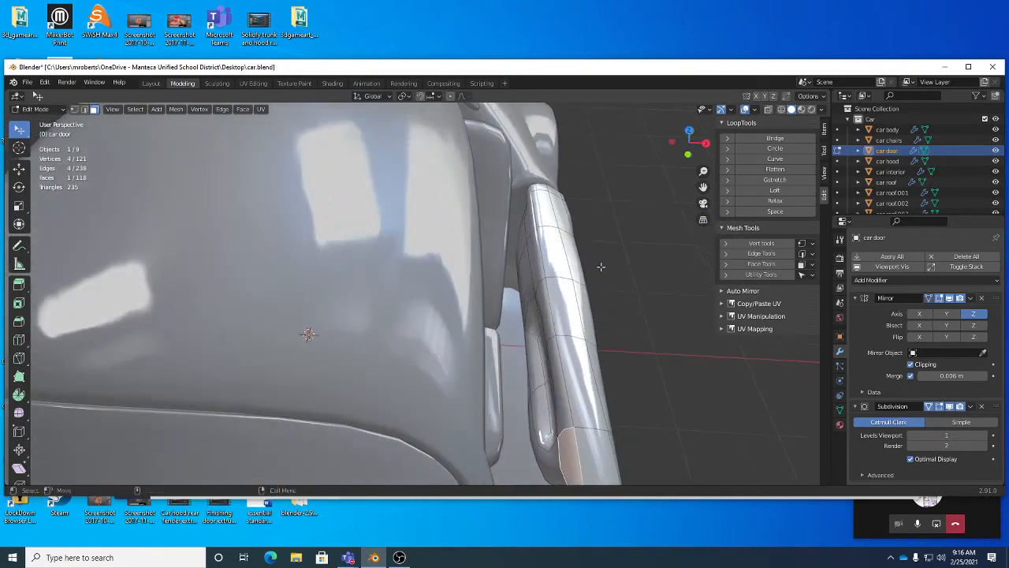
left_click(530, 220, "shift")
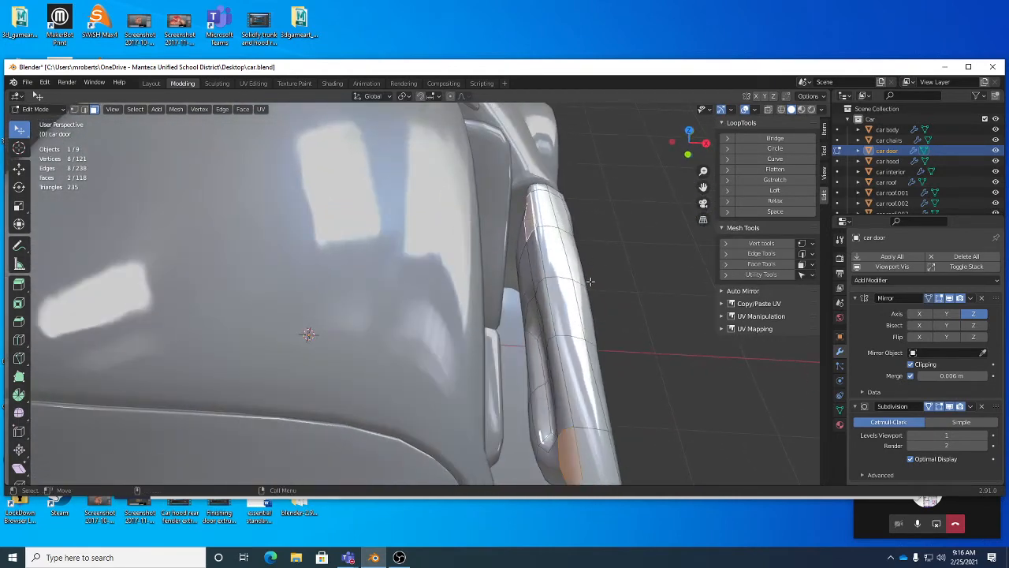
Step: Select the shortest path of faces between the two picked faces along the door's window edge
middle_click_drag(531, 220, 675, 238)
left_click_drag(676, 238, 677, 238, "alt")
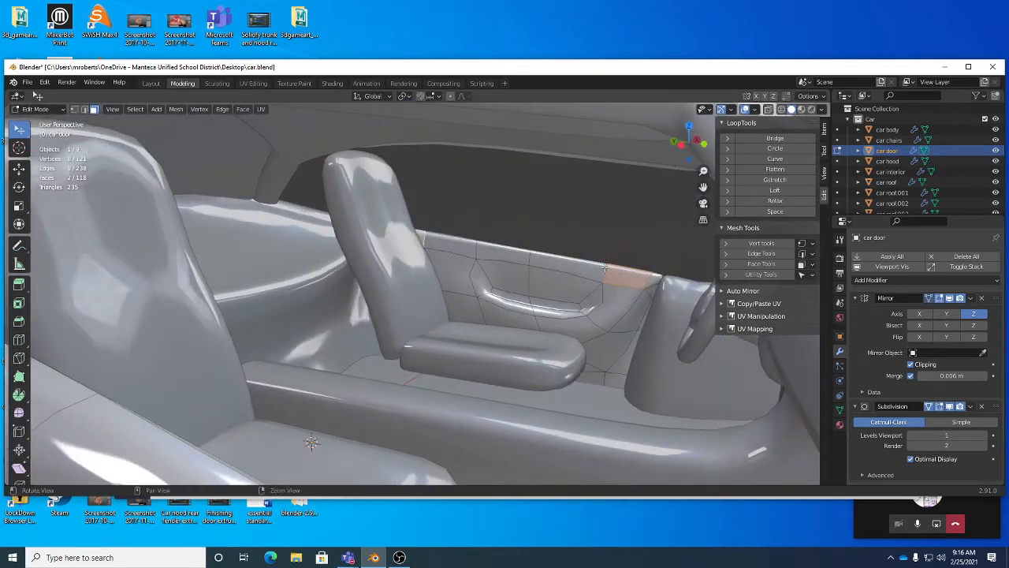
left_click_drag(448, 242, 493, 268, "alt")
left_click(144, 110)
mouse_move(173, 285)
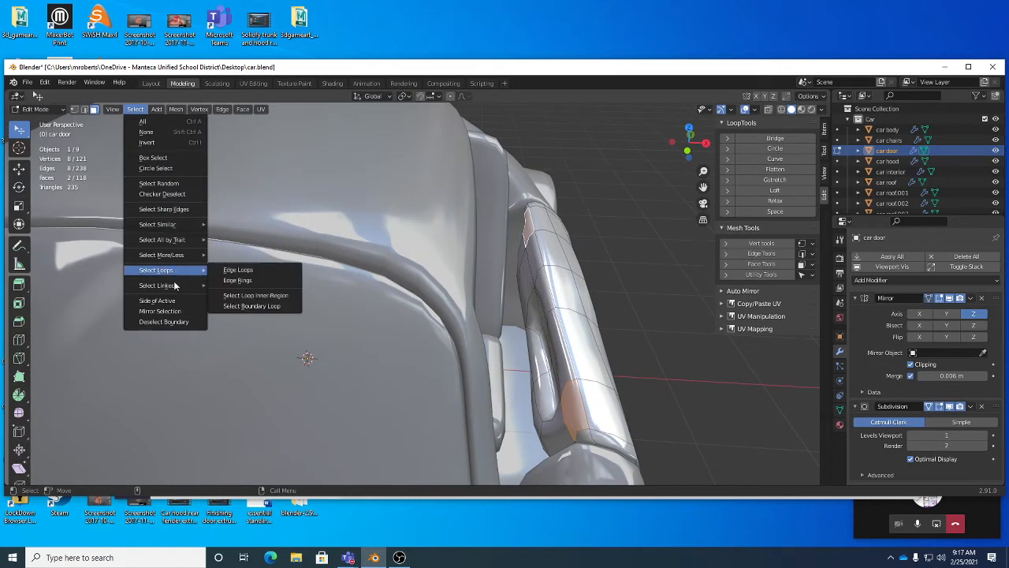
left_click(243, 296)
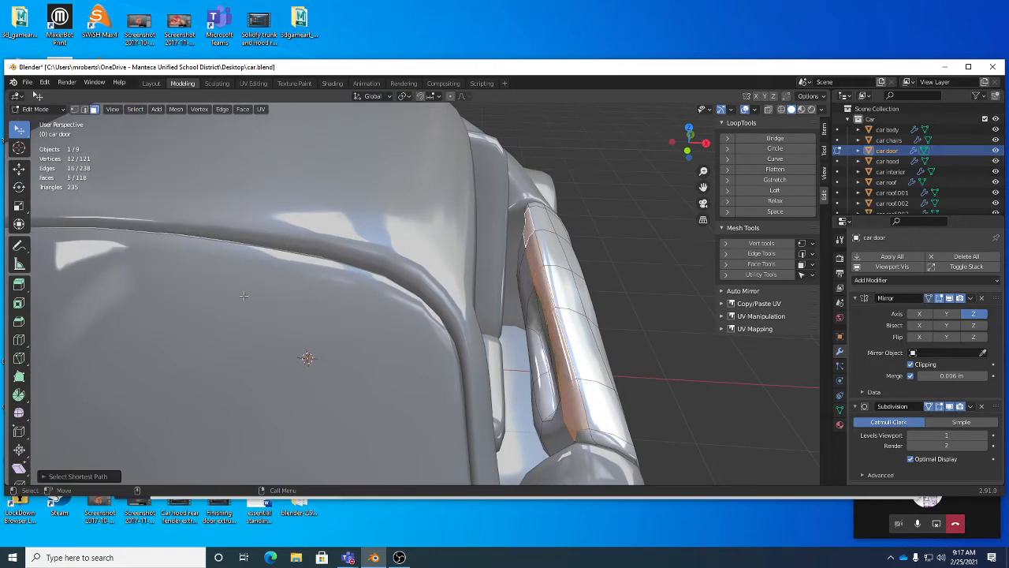
Step: Duplicate the selected door face strip in place without moving it
left_click_drag(508, 326, 528, 335, "alt")
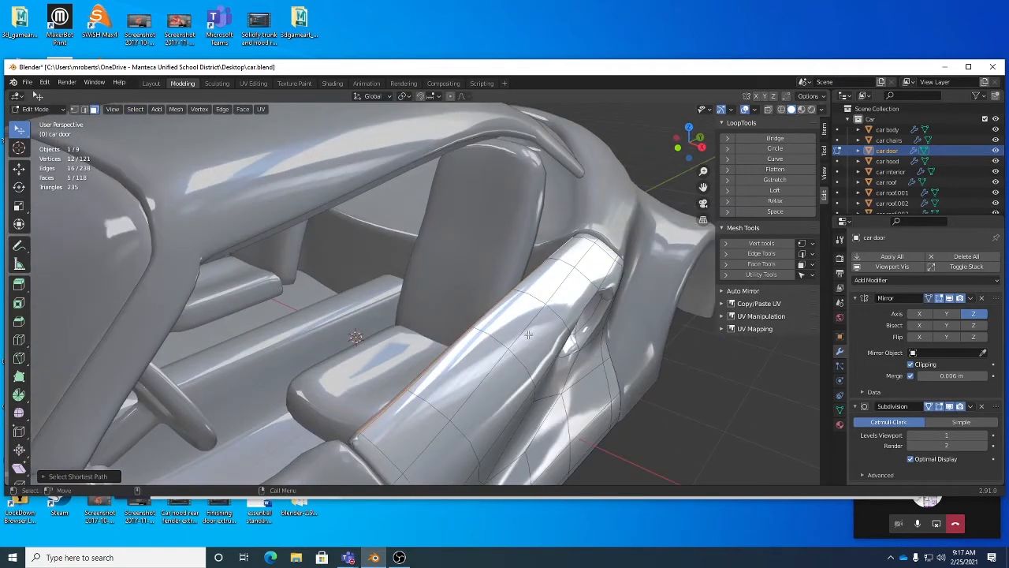
key("shift+d")
right_click(528, 335)
mouse_move(528, 335)
middle_mouse_down()
mouse_move(489, 313)
mouse_move(511, 337)
middle_mouse_up()
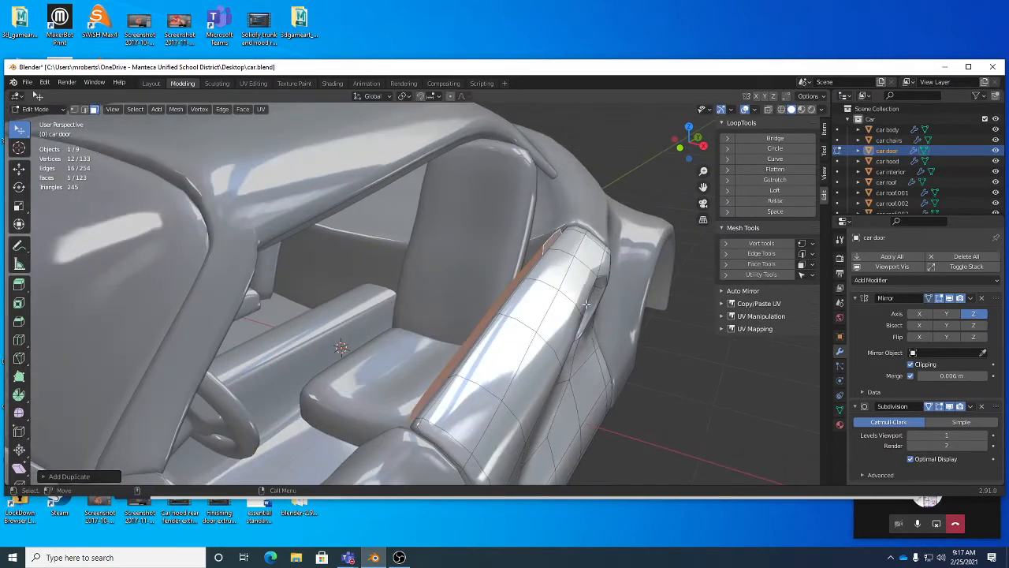
Step: Separate the duplicated door face strip into its own object by selection
left_click(242, 108)
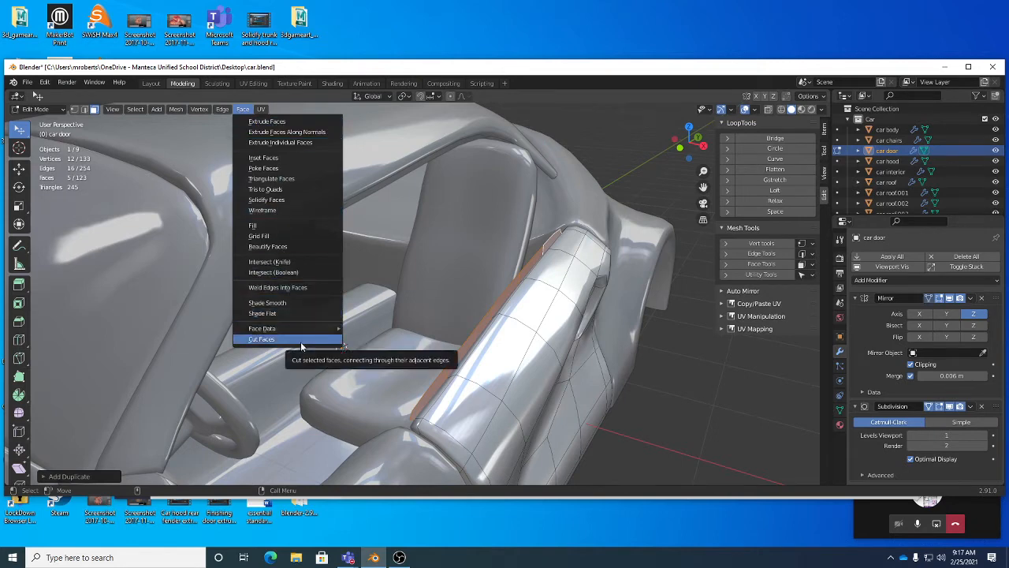
mouse_move(305, 329)
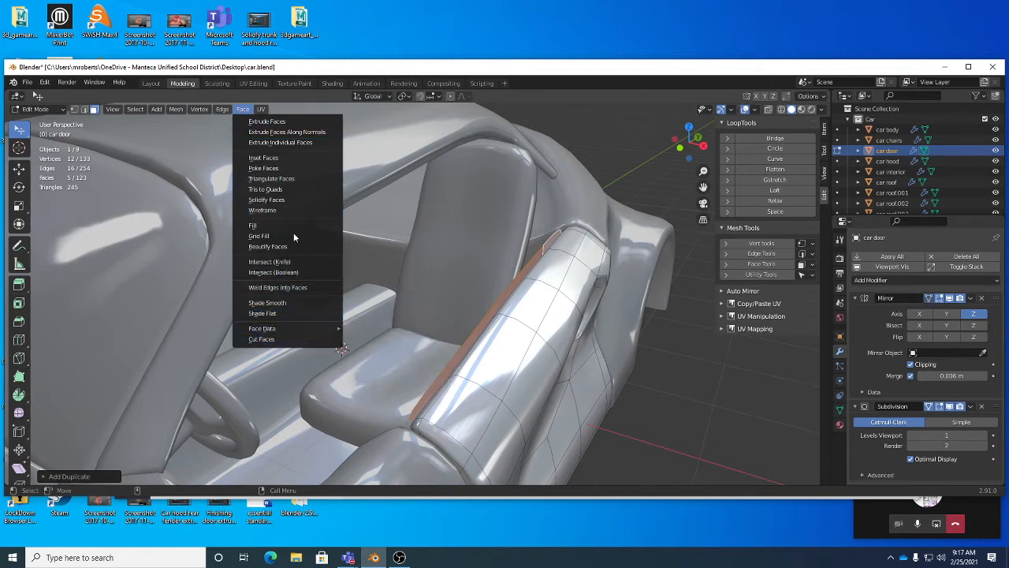
left_click(180, 109)
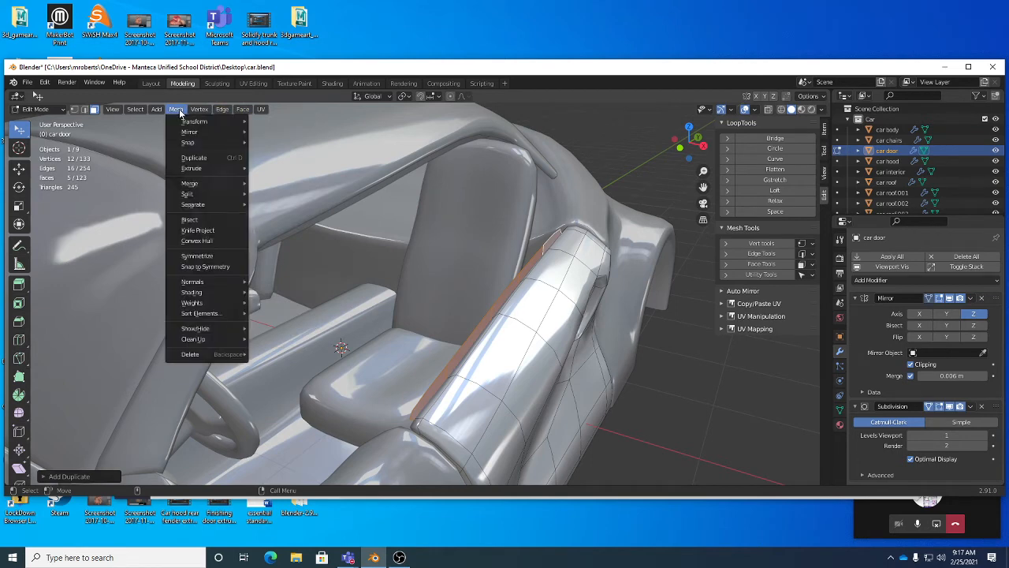
mouse_move(204, 204)
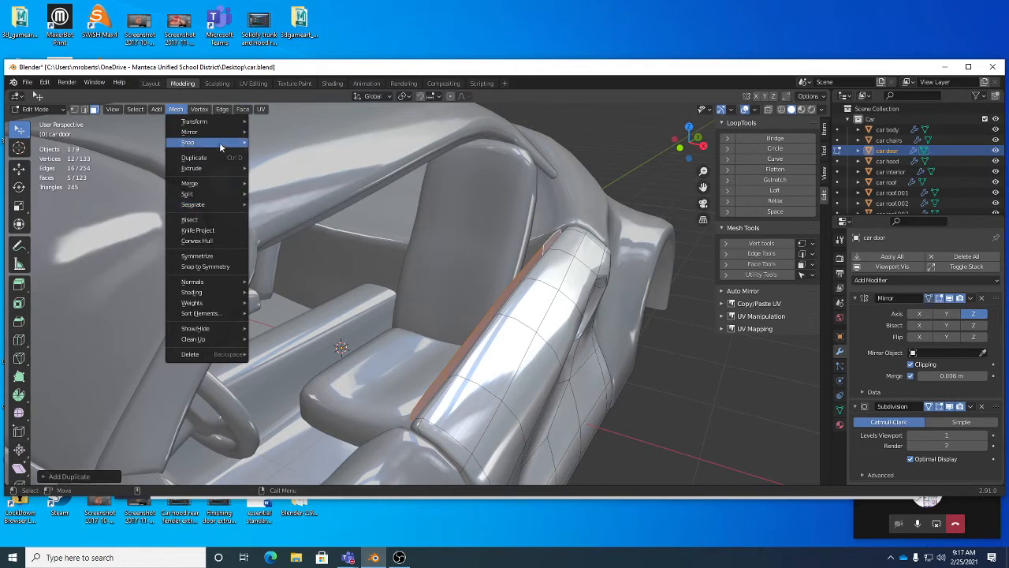
mouse_move(240, 116)
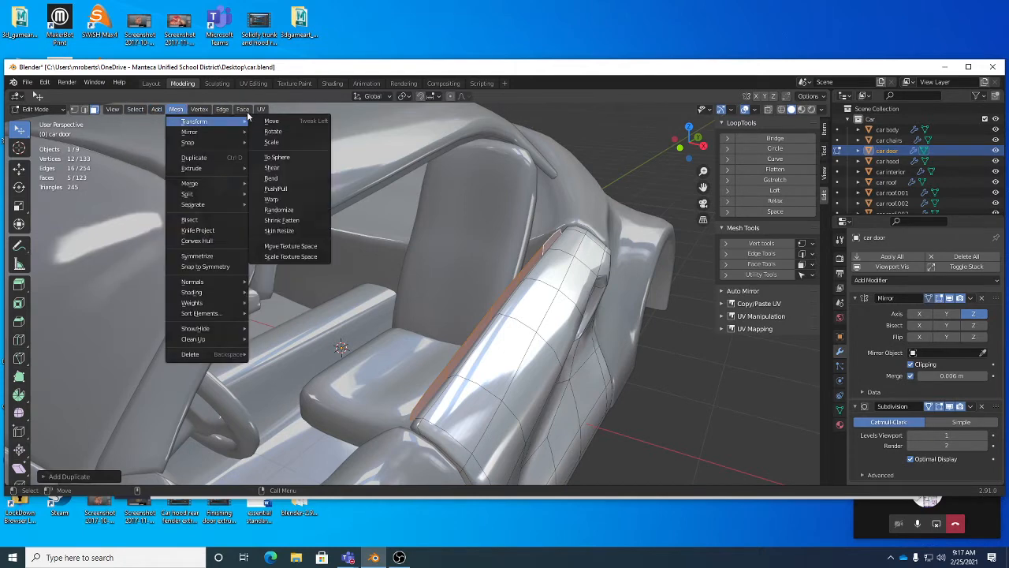
left_click(244, 112)
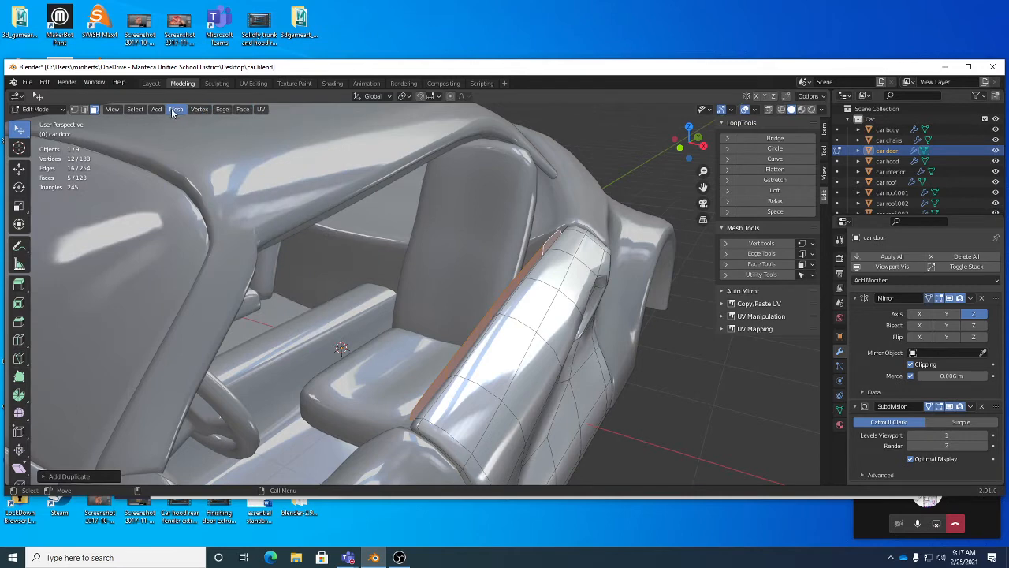
left_click(224, 111)
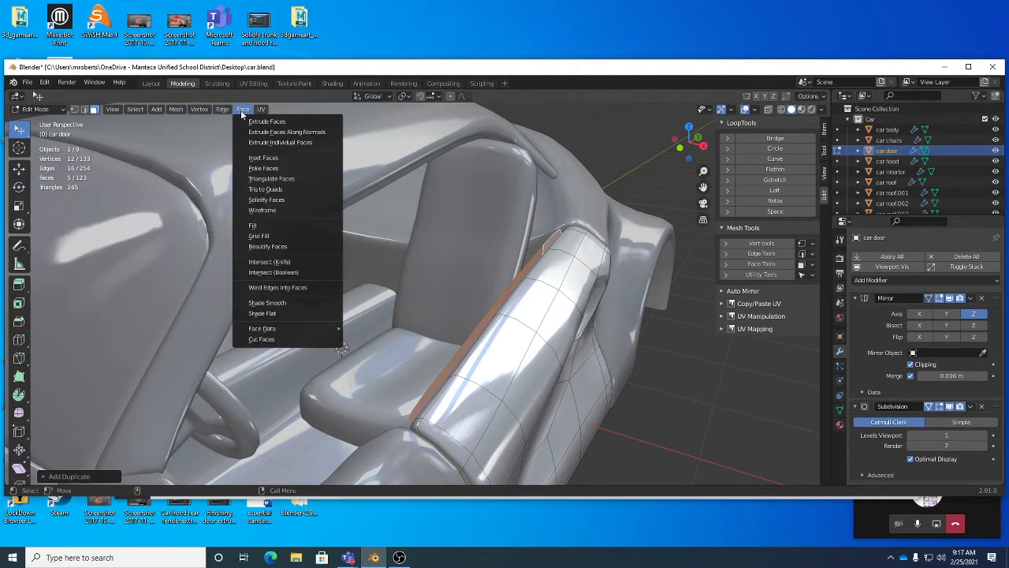
mouse_move(203, 117)
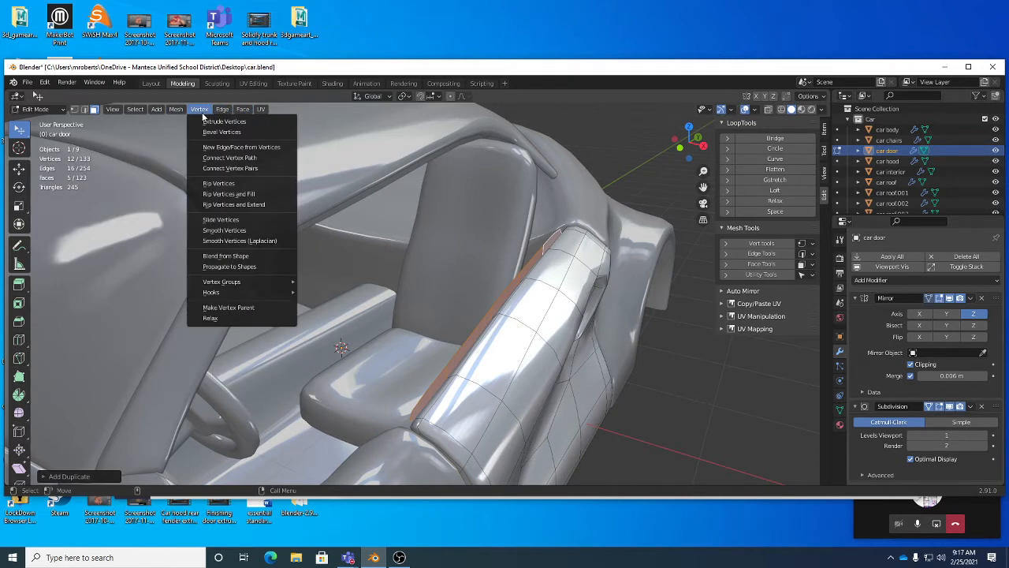
right_click(671, 335)
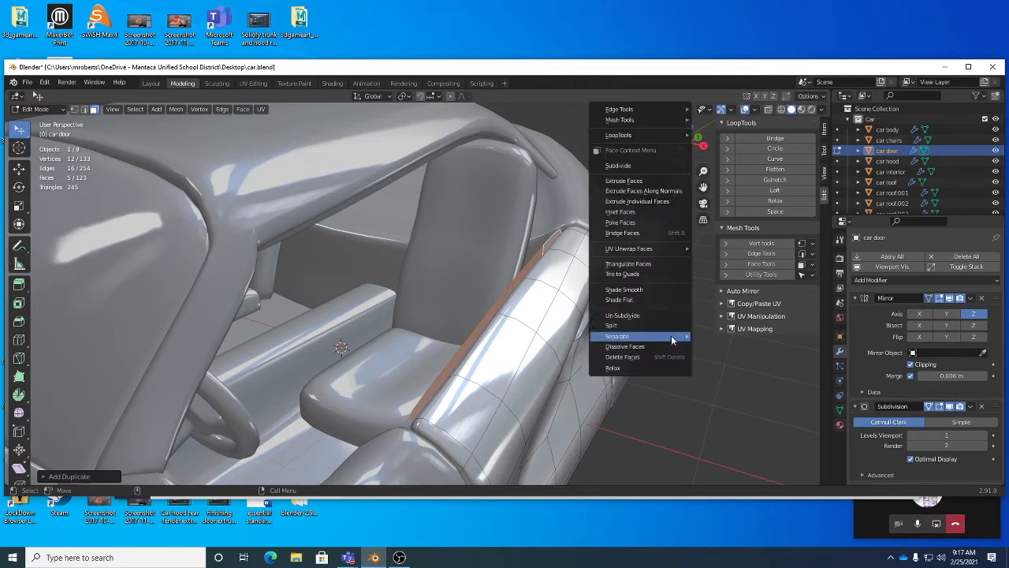
mouse_move(672, 339)
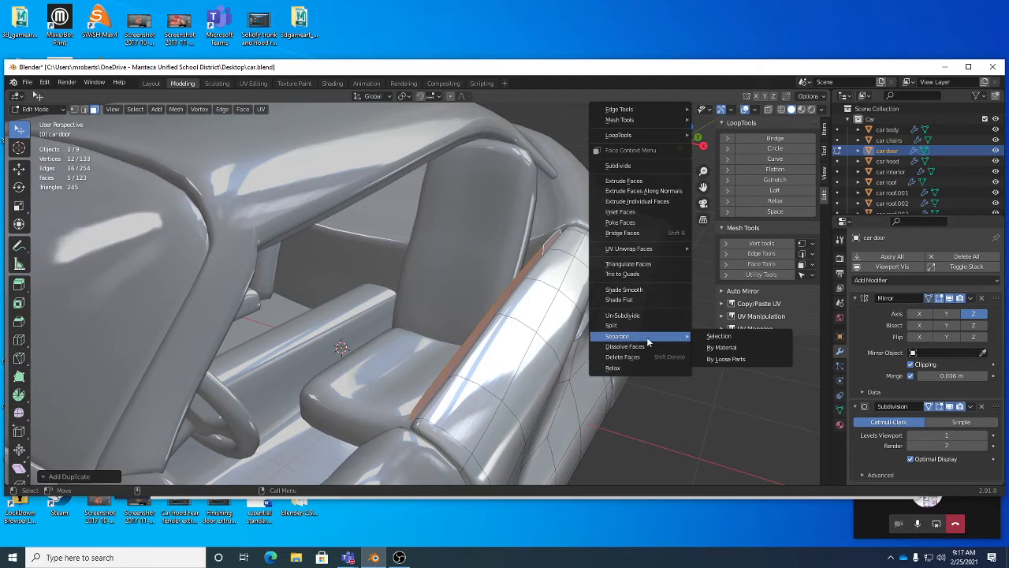
left_click(715, 336)
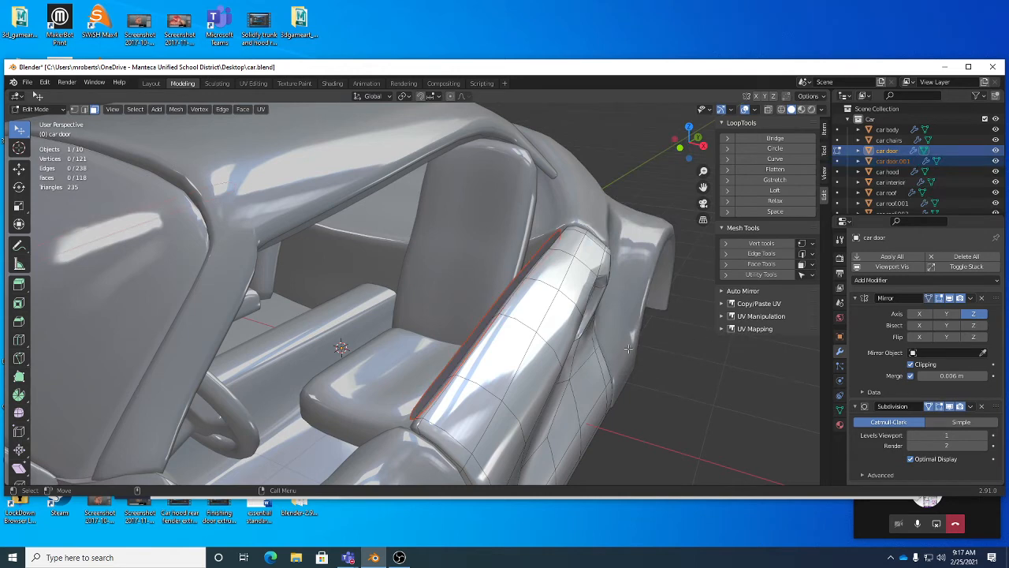
Step: Return to Object Mode and select the separated door strip object
key("Tab")
middle_click_drag(544, 331, 433, 235)
left_click(561, 341)
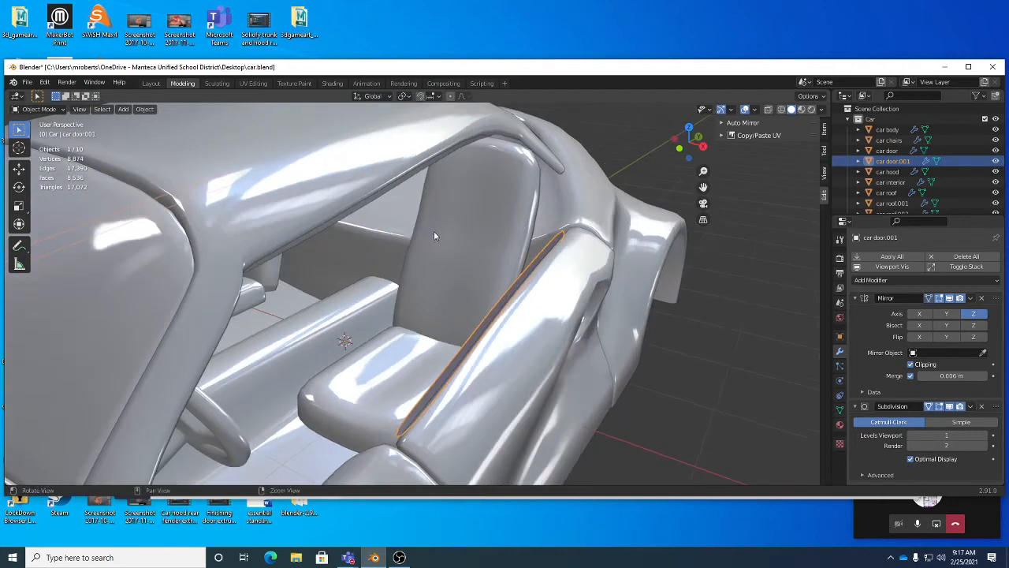
Step: Add the roof trim strip to the selection and join both strips into one object
left_click(391, 184, "shift")
scroll(406, 233, "up", 5)
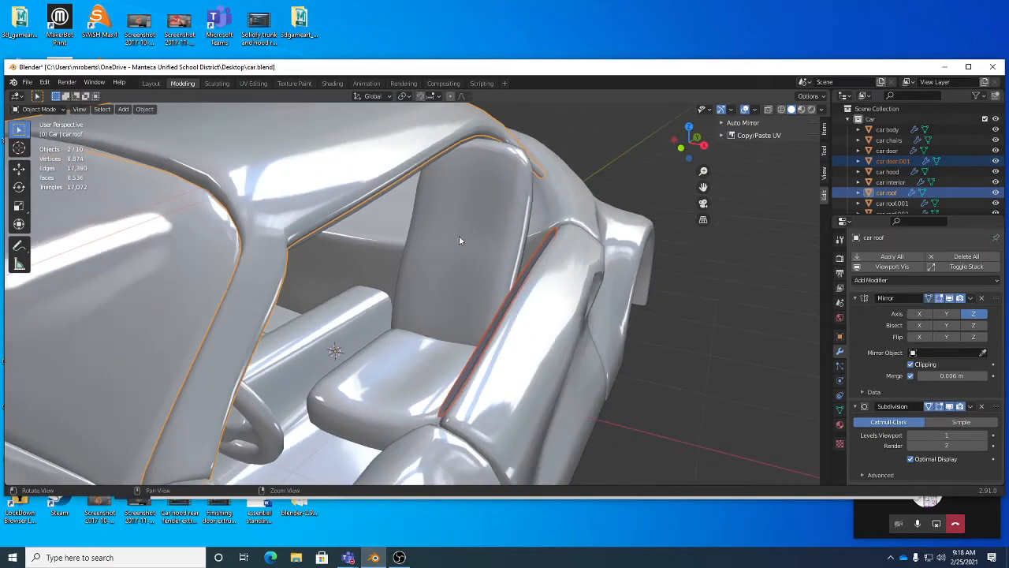
left_click(550, 289)
middle_click_drag(550, 289, 466, 221)
left_click(343, 132, "shift")
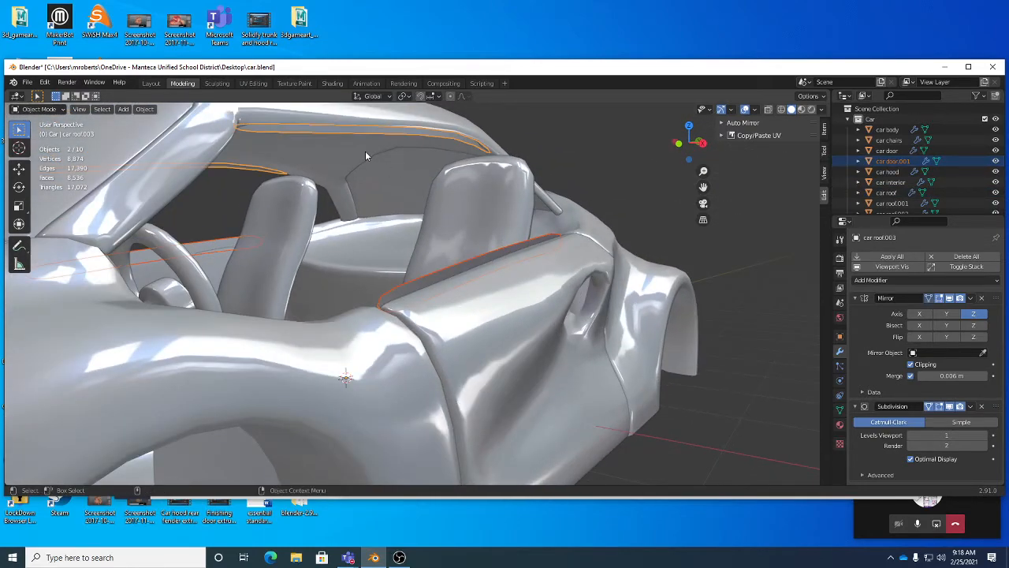
middle_click_drag(365, 150, 392, 206)
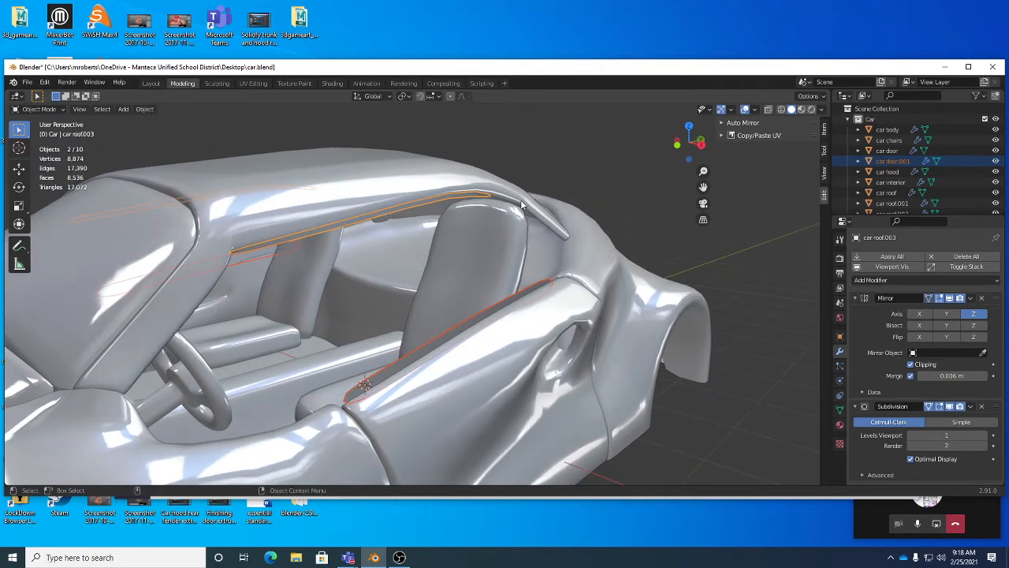
right_click(601, 203)
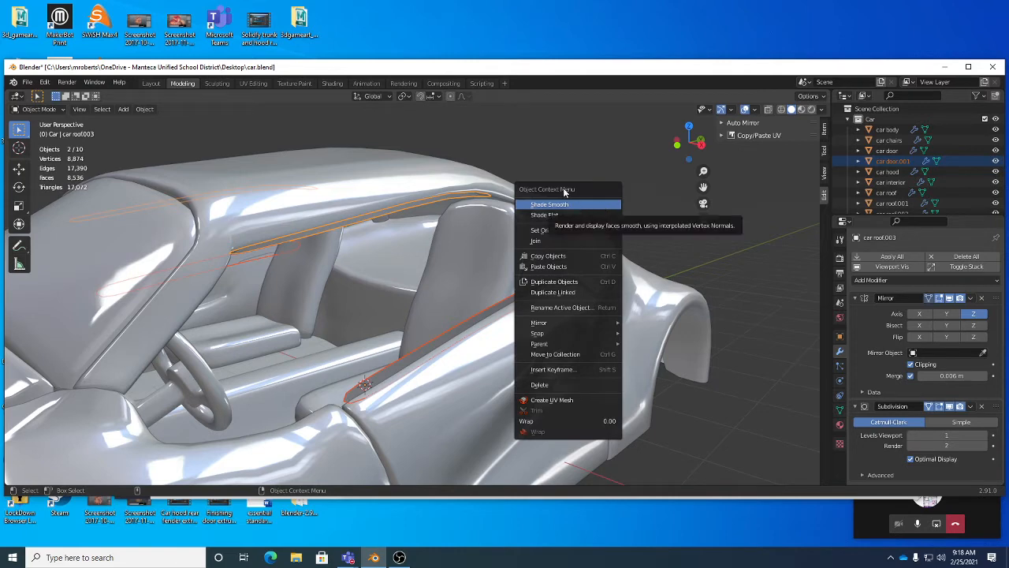
left_click(548, 242)
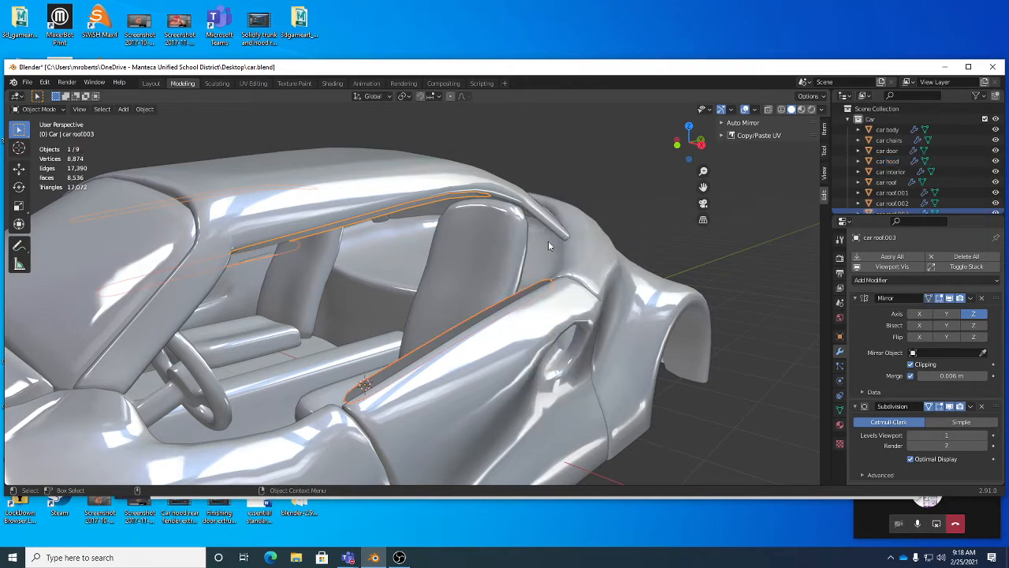
Step: Hide the car roof, car door, car body and car chairs objects
middle_click_drag(520, 254, 498, 269)
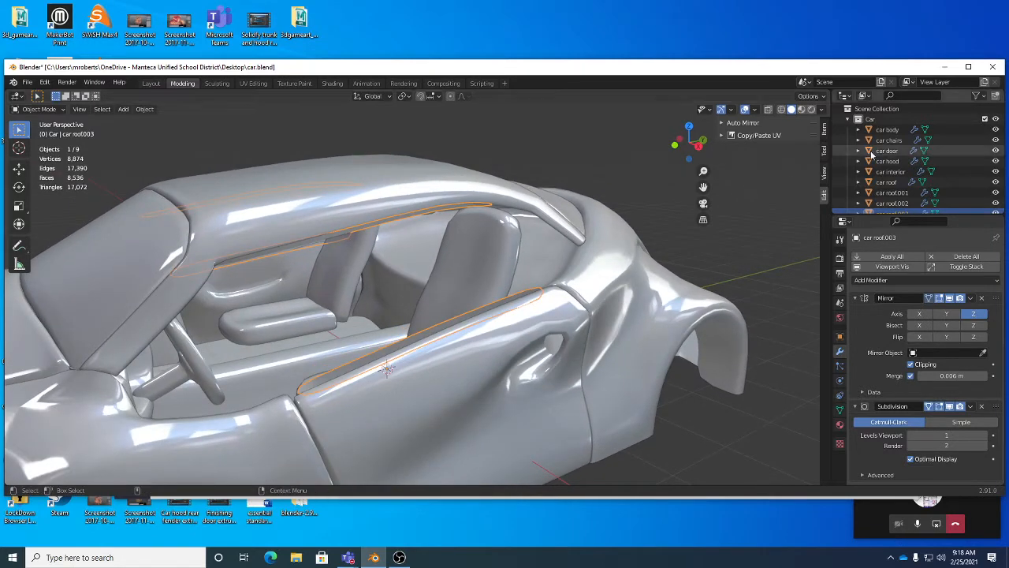
left_click(995, 183)
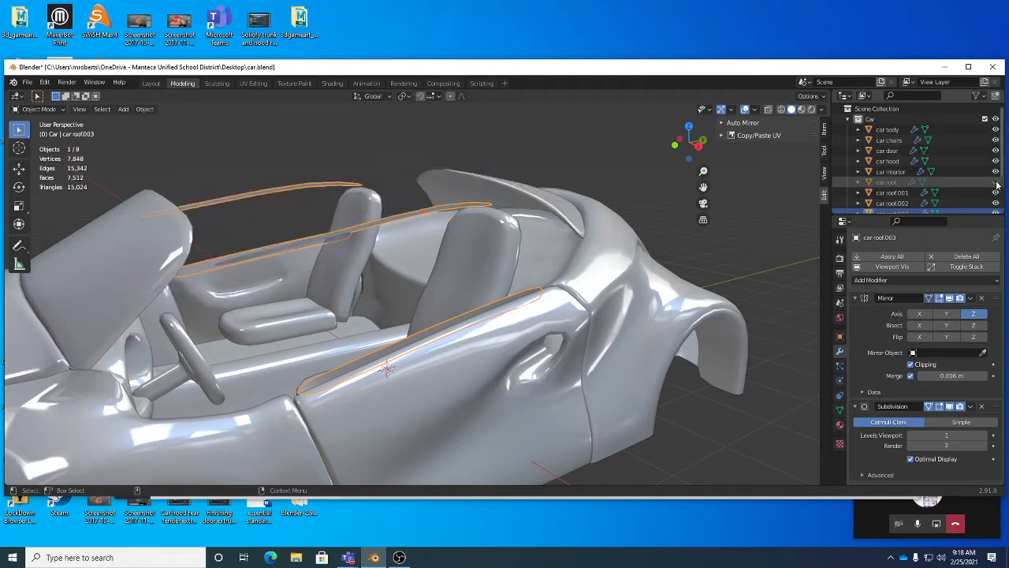
left_click(995, 151)
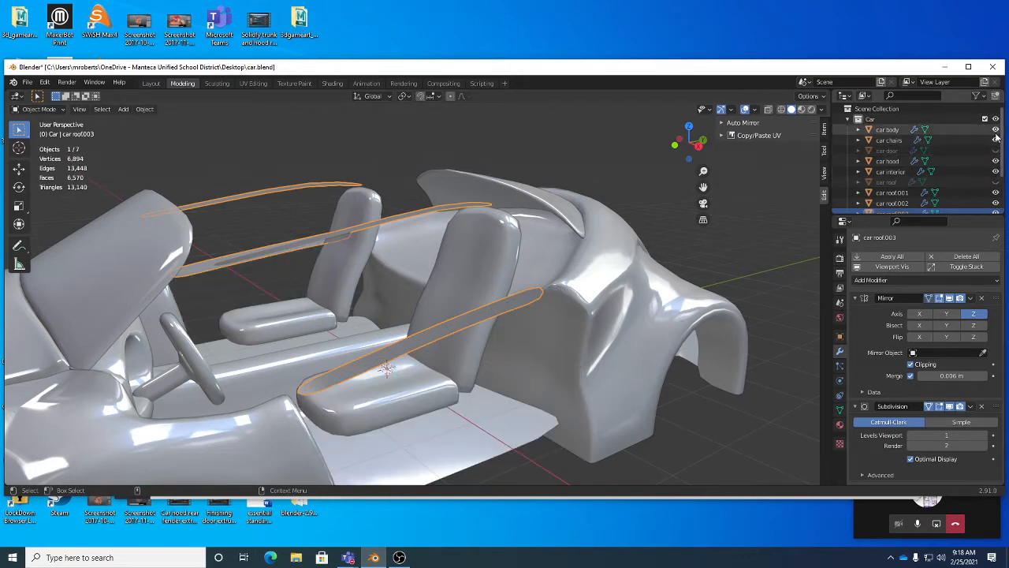
left_click(995, 129)
left_click(995, 141)
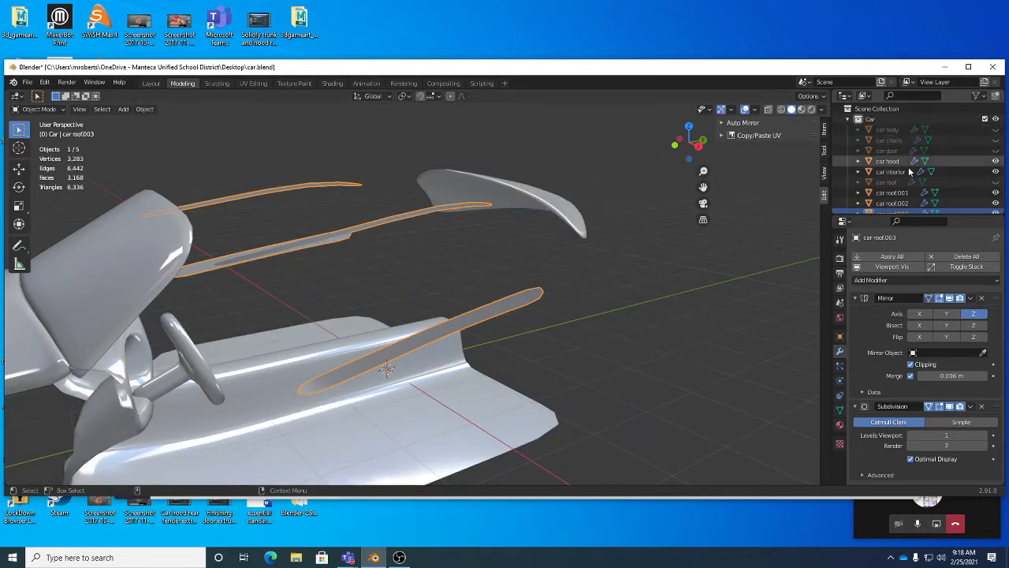
Step: Enter Edit Mode on the joined strips and select the edge along one strip's lower side
middle_click_drag(516, 292, 545, 272)
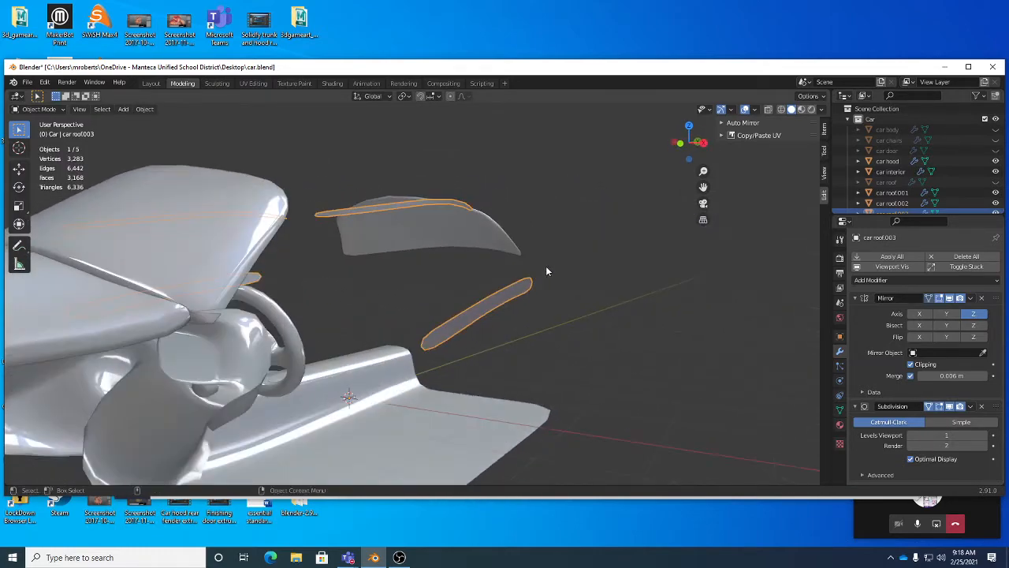
key("Tab")
middle_click_drag(508, 320, 443, 335)
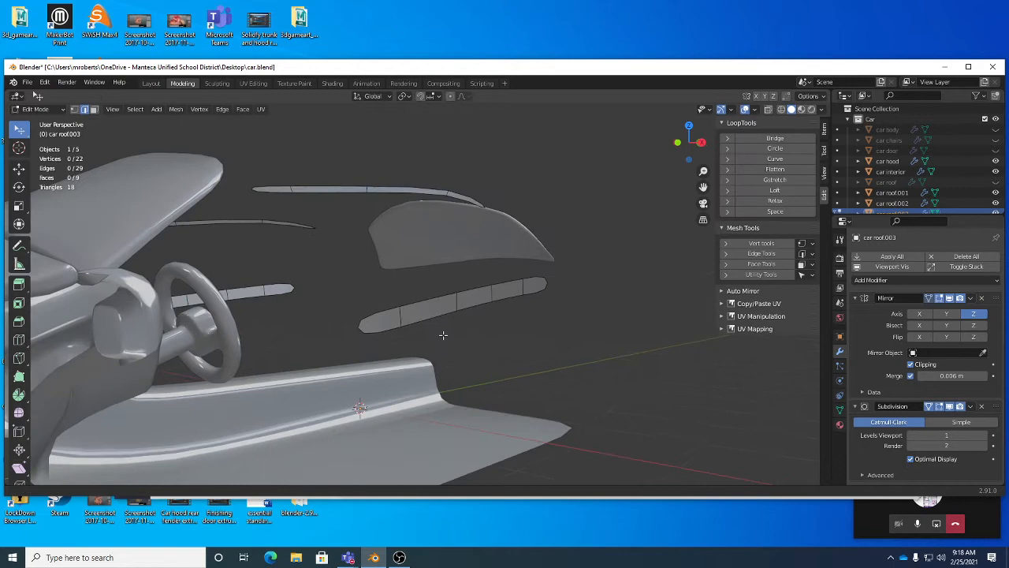
left_click(385, 330, "alt")
middle_click_drag(383, 329, 295, 344)
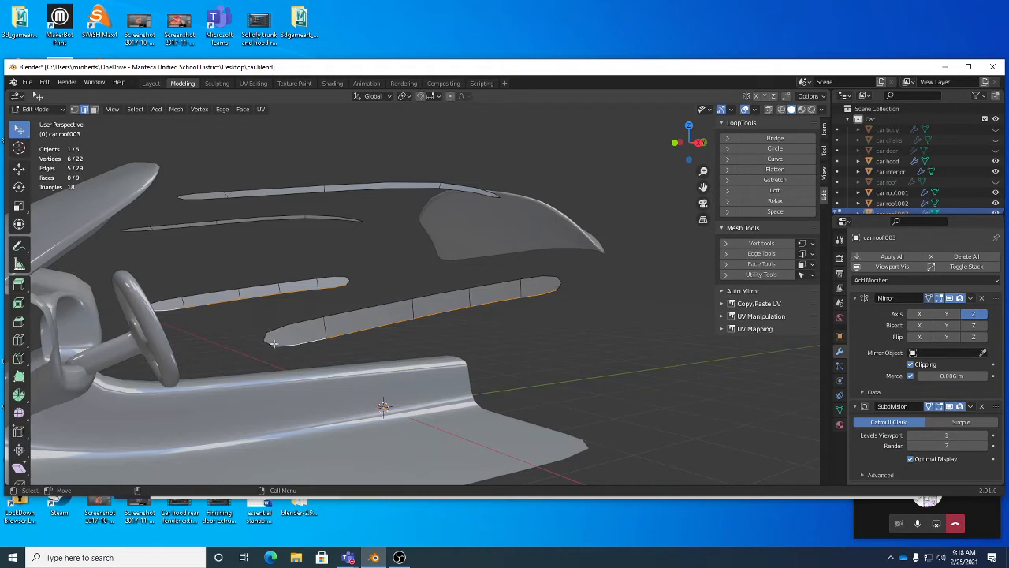
left_click_drag(396, 334, 538, 351, "alt")
Step: Move the selected strip edge to reshape the trim
key("w")
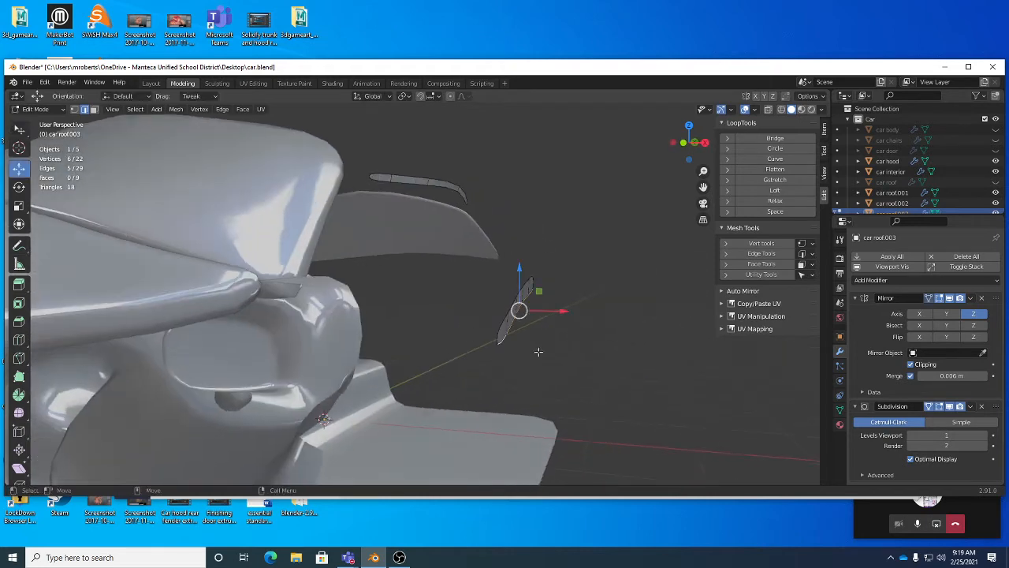
key("g")
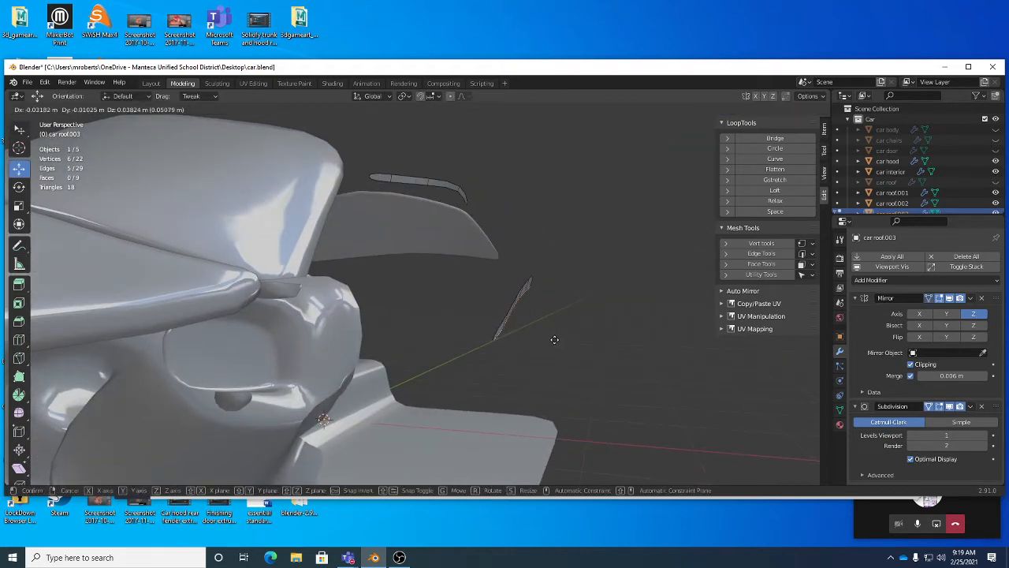
left_click(553, 339)
left_click_drag(552, 338, 346, 247, "alt")
key("g")
left_click(513, 319)
Step: Confirm the edge move and select the boundary loop of the middle trim strip
key("w")
left_click(348, 241, "alt")
double_click(348, 241, "shift")
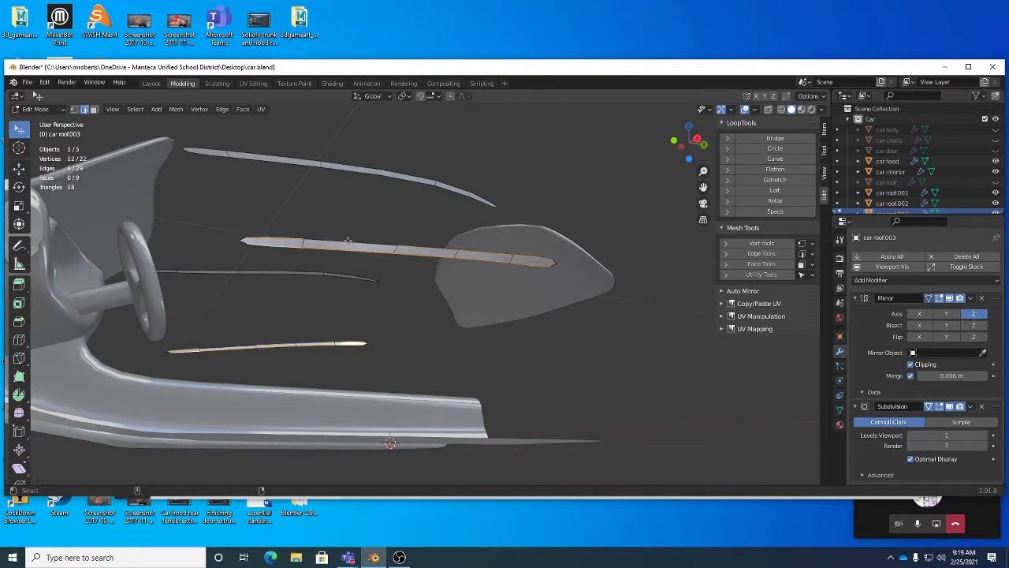
left_click_drag(268, 244, 481, 227, "alt")
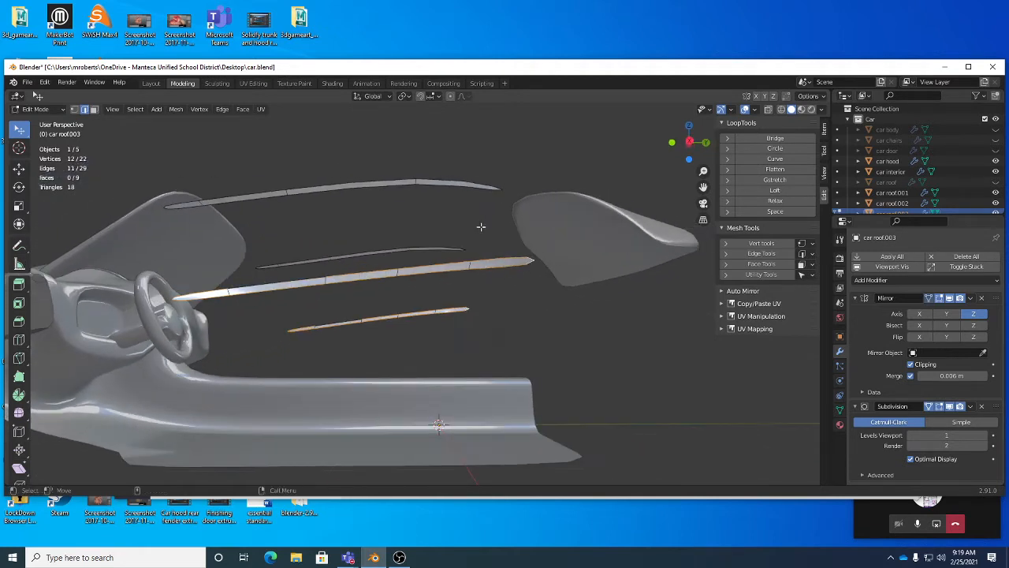
left_click(142, 111)
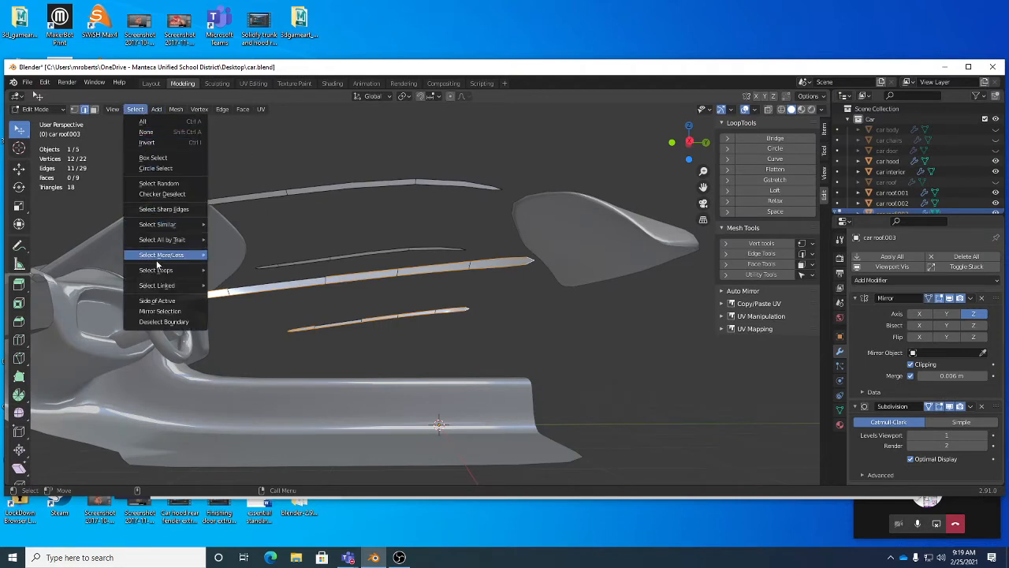
mouse_move(160, 286)
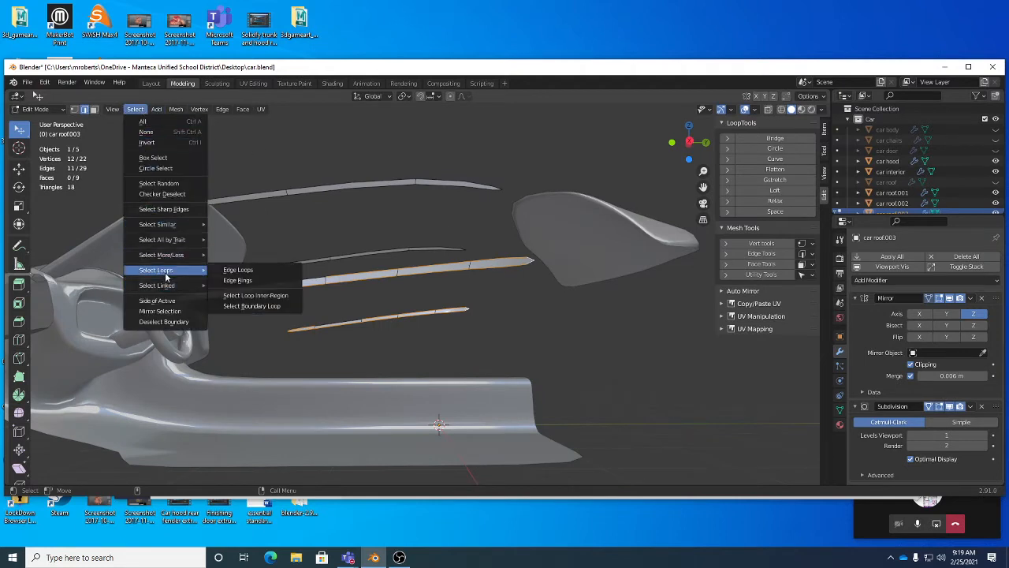
left_click(251, 306)
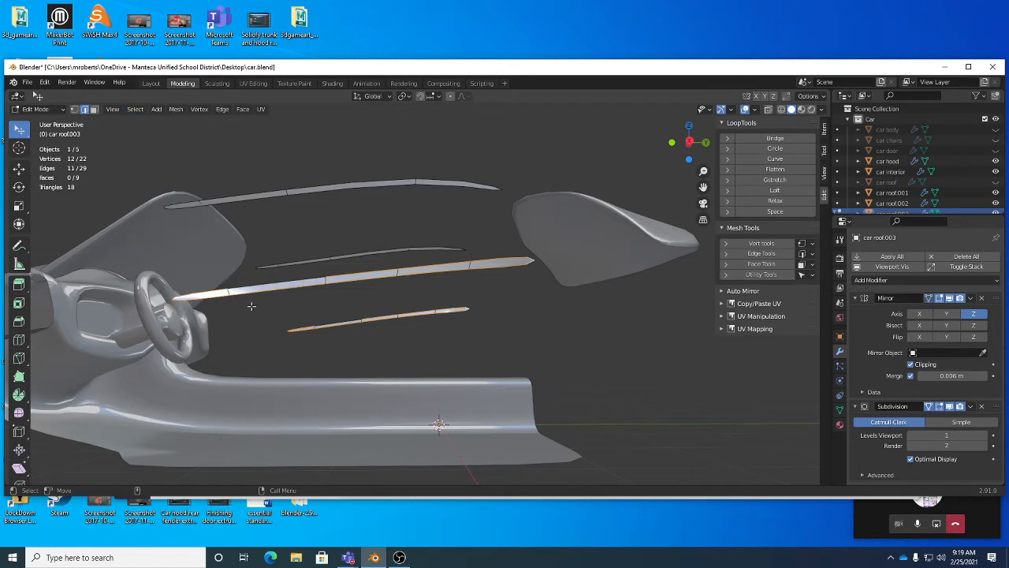
Step: Add the boundary edges of the other trim strips to the selection
middle_click_drag(338, 318, 349, 339)
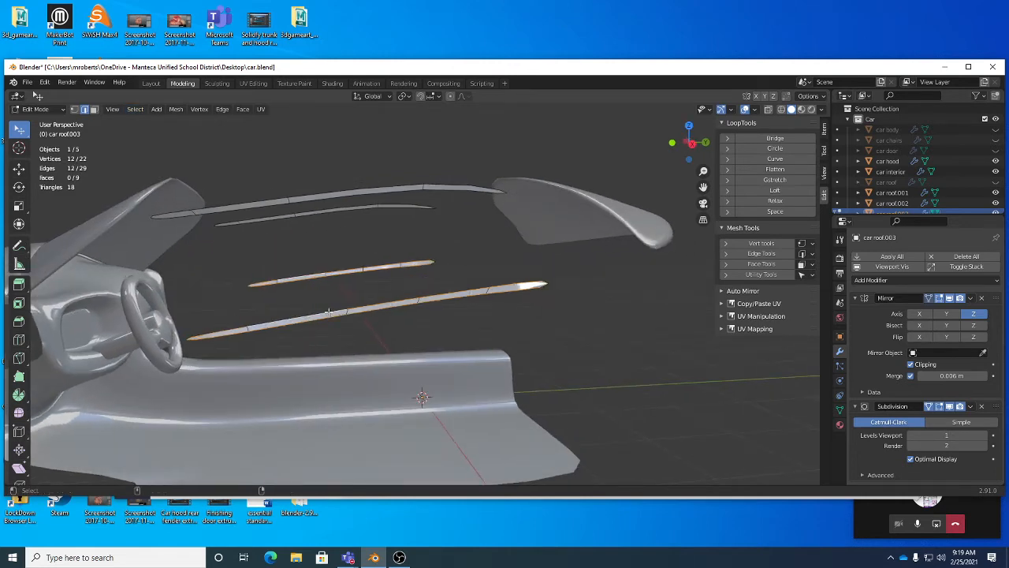
middle_click_drag(378, 216, 386, 186)
double_click(386, 186, "shift")
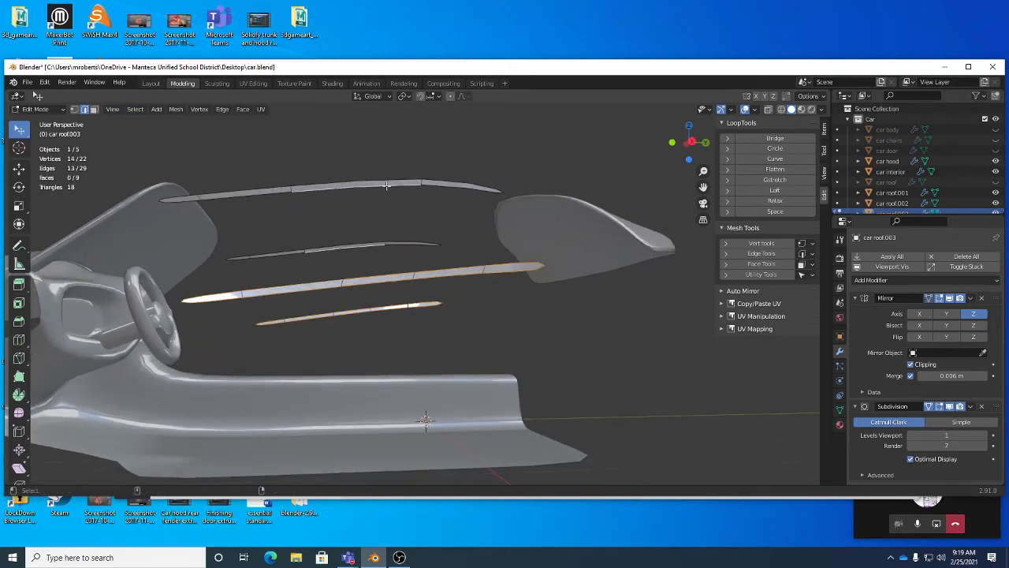
double_click(392, 181, "shift")
left_click_drag(446, 189, 482, 192, "alt")
left_click(500, 191, "shift")
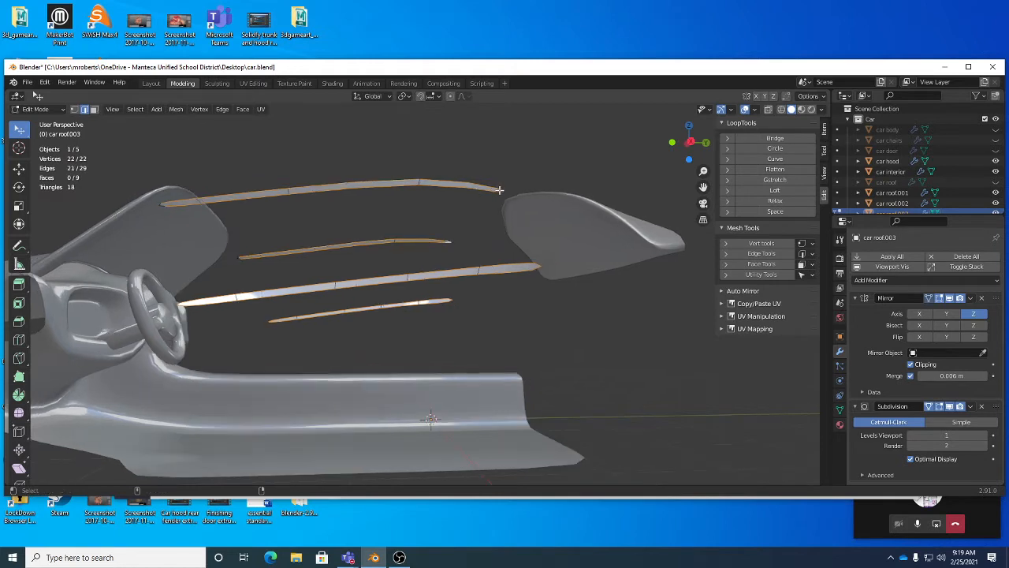
Step: Try to bridge the selected strip edge loops with Bridge Edge Loops
left_click(160, 205, "shift")
left_click_drag(278, 237, 300, 237, "alt")
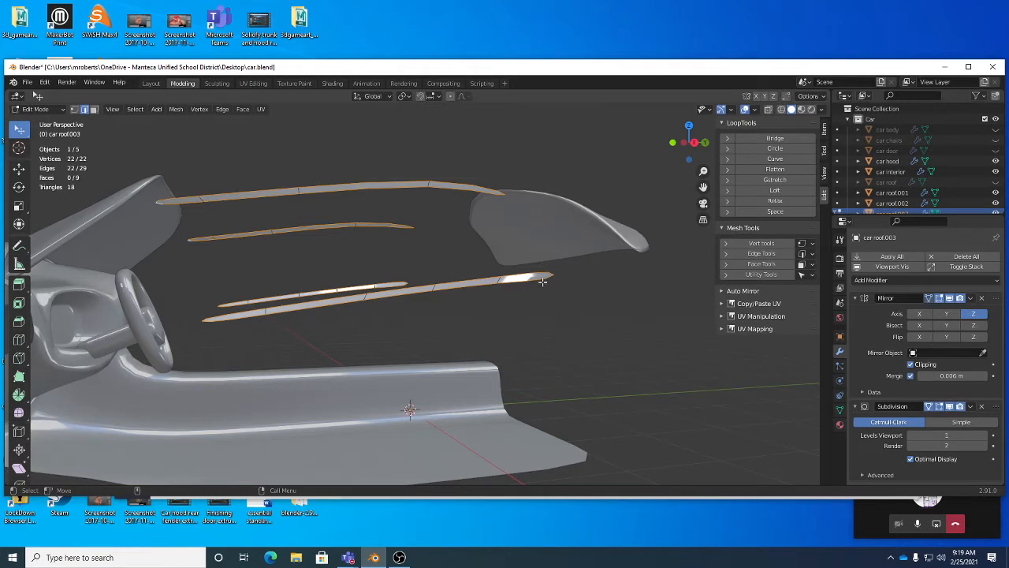
middle_click_drag(423, 270, 572, 282)
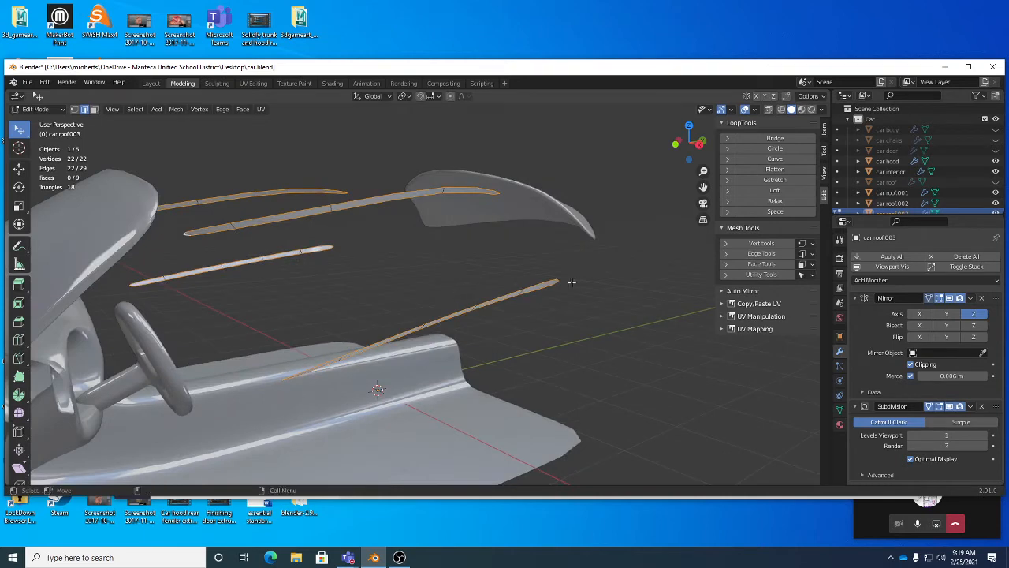
right_click(627, 284)
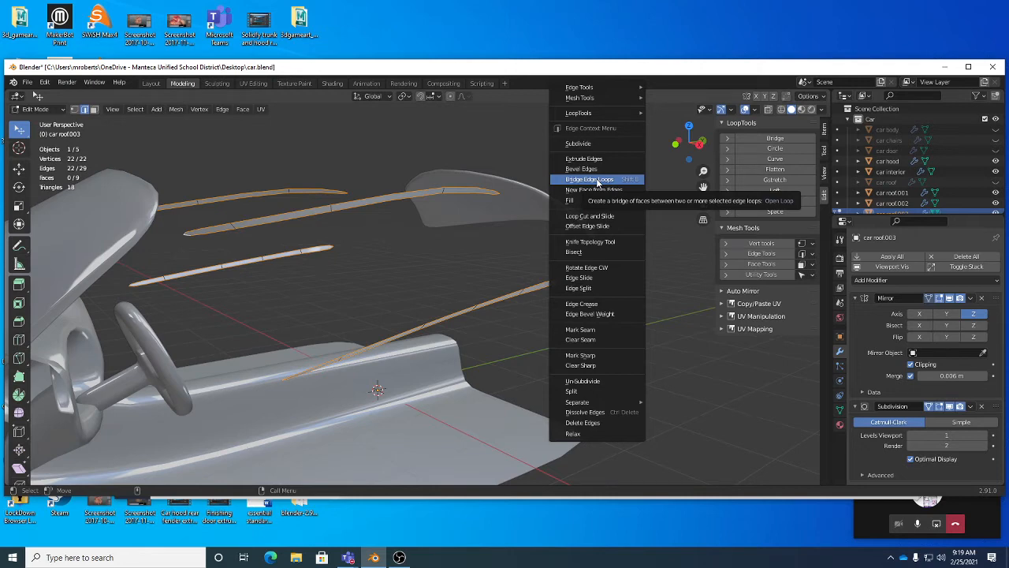
left_click(596, 181)
middle_click_drag(464, 224, 410, 243)
key("x")
left_click(451, 270)
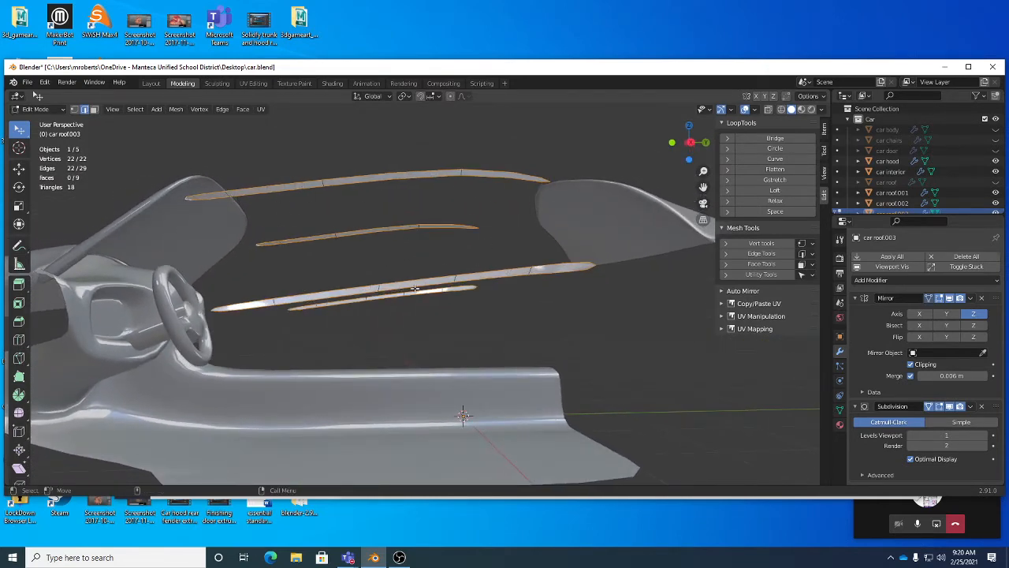
Step: Select a single edge on the middle strip and dissolve it
middle_click_drag(413, 289, 374, 276)
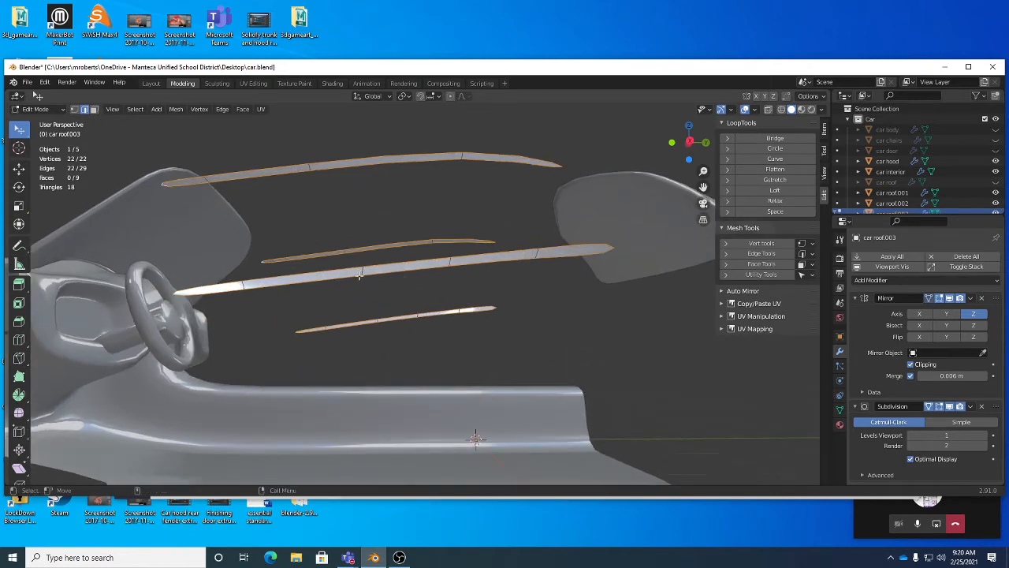
left_click(450, 261)
middle_click_drag(457, 263, 492, 258)
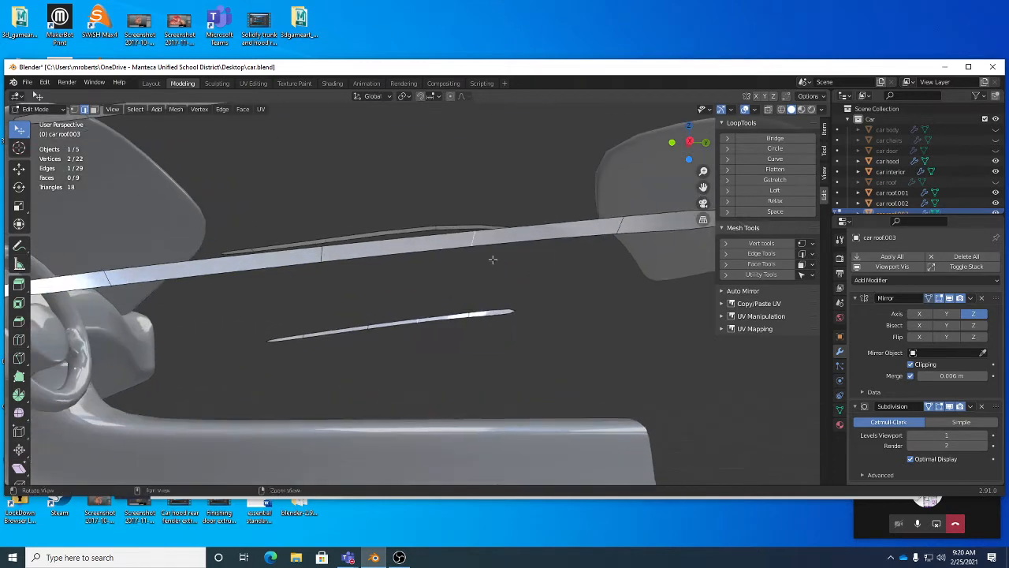
scroll(469, 264, "down", 3)
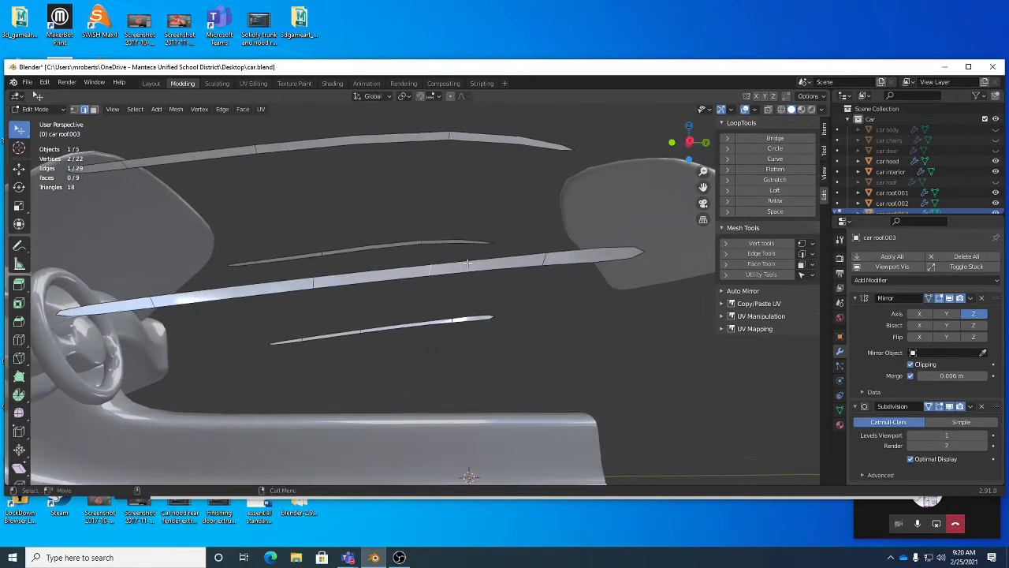
key("x")
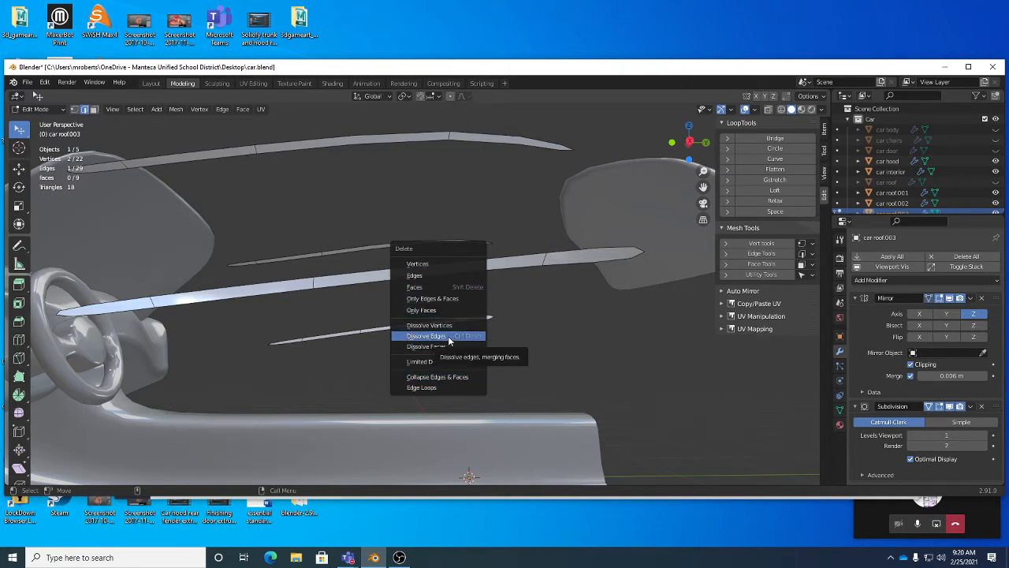
left_click(430, 335)
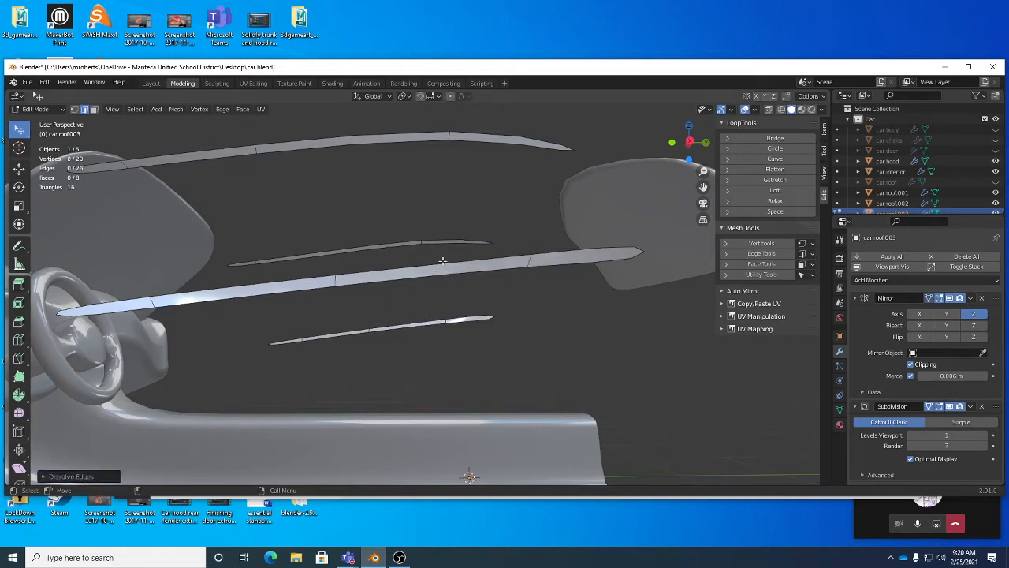
Step: Select the boundary edges of all four trim strips
middle_click_drag(446, 250, 184, 298)
left_click(172, 321, "alt")
left_click(182, 287, "alt+shift")
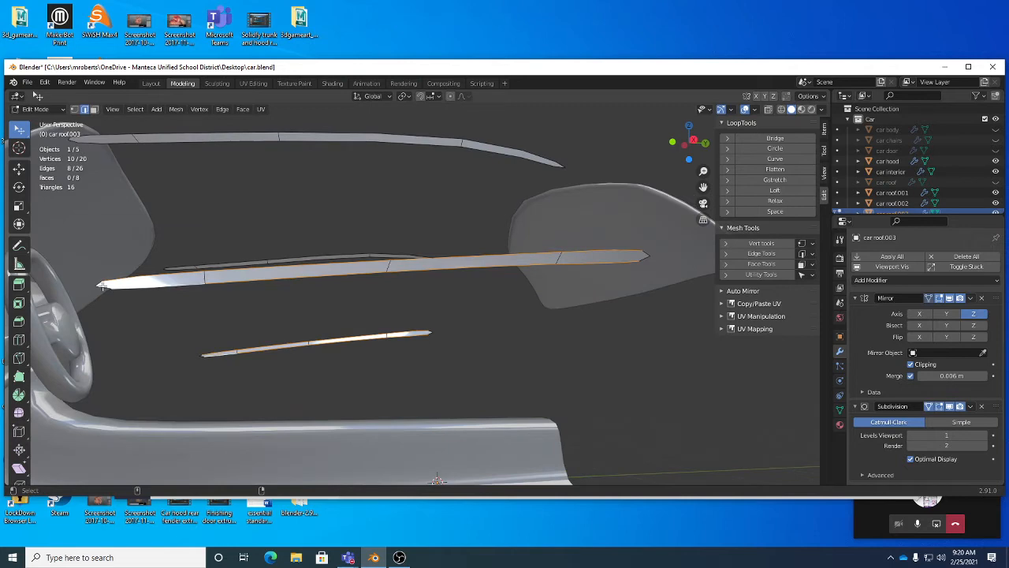
middle_click_drag(473, 275, 525, 131)
left_click(585, 286, "shift")
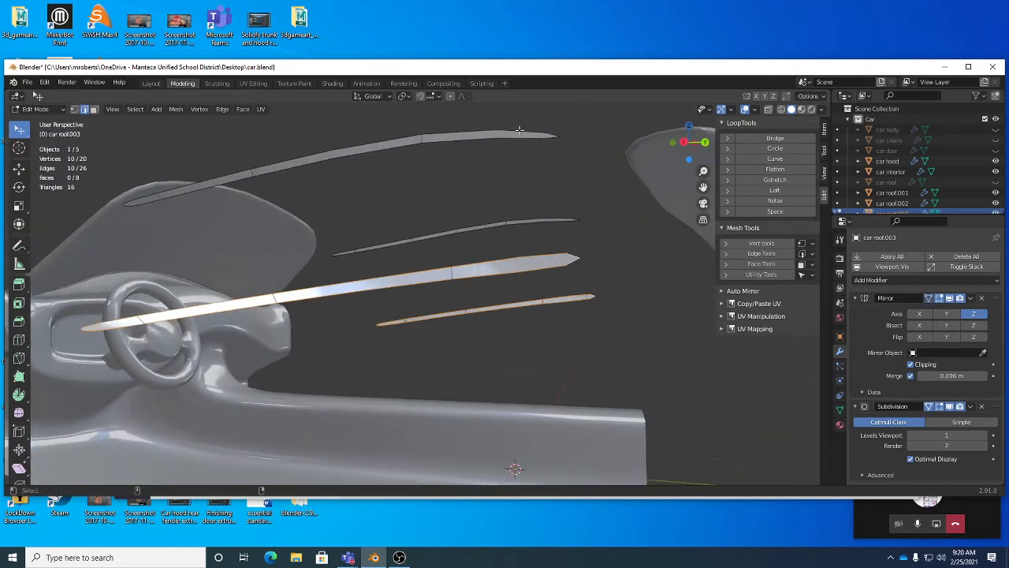
left_click(522, 131, "alt+shift")
left_click(521, 139, "alt+shift")
left_click(556, 138, "shift")
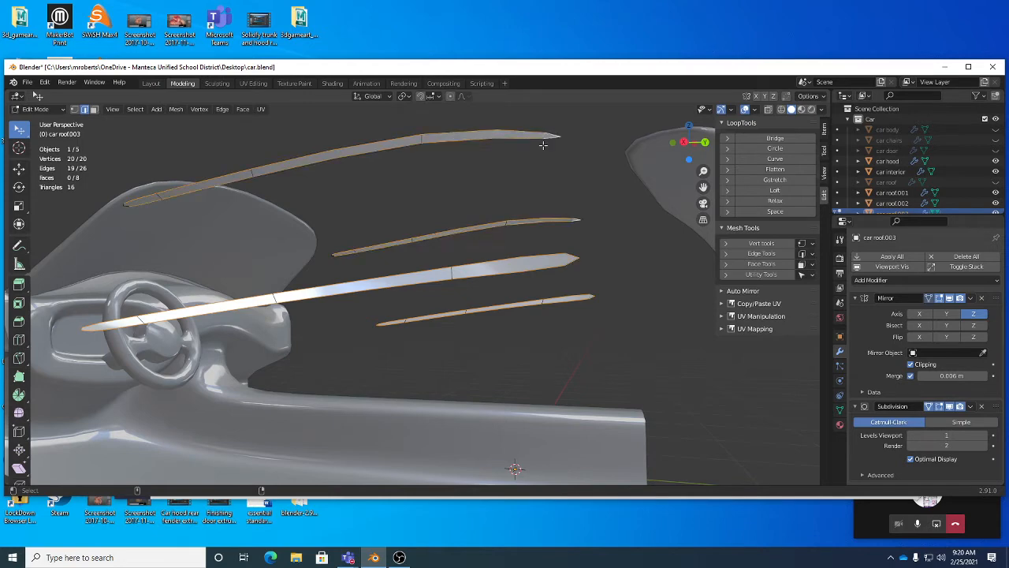
Step: Bridge the selected edge loops to create faces between the strips
middle_click_drag(555, 139, 367, 231)
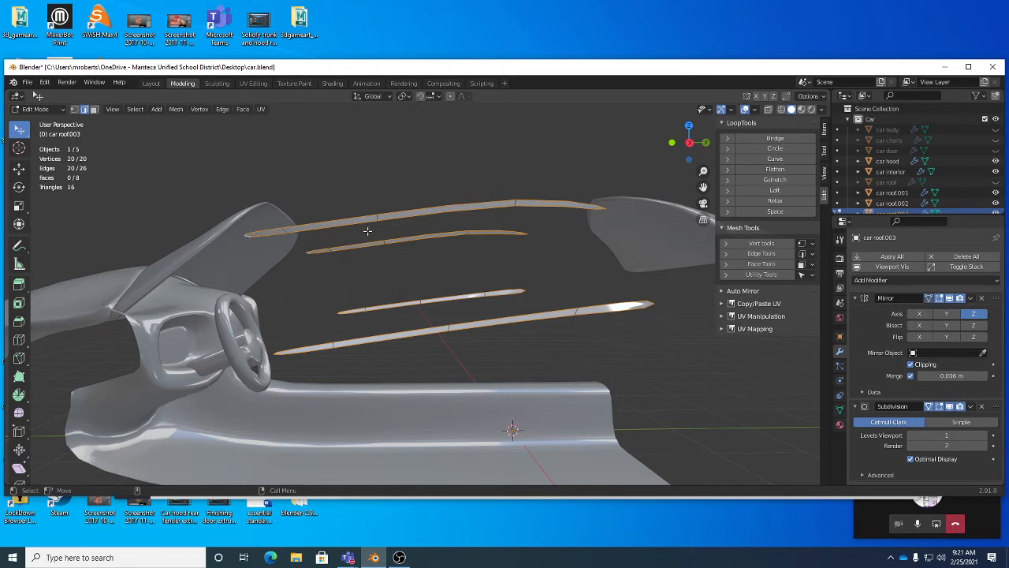
right_click(587, 177)
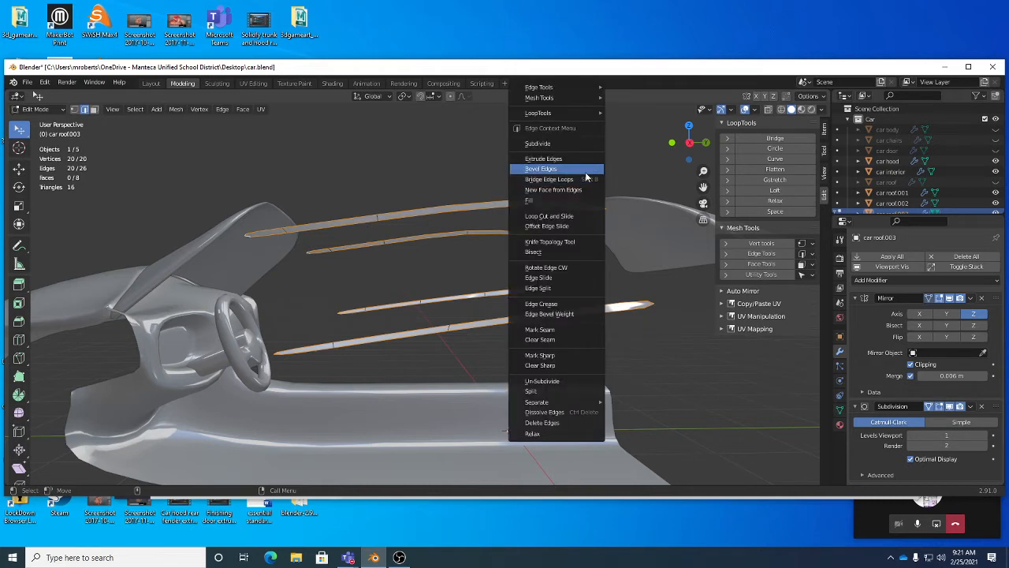
left_click(587, 179)
middle_click_drag(587, 179, 496, 281)
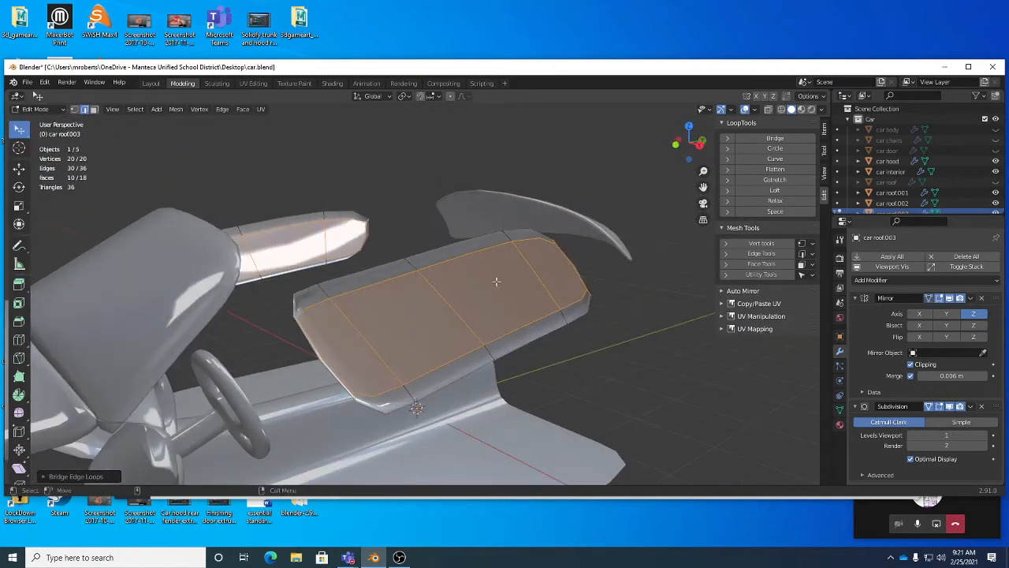
Step: Select all linked geometry and flip the normals
key("ctrl+l")
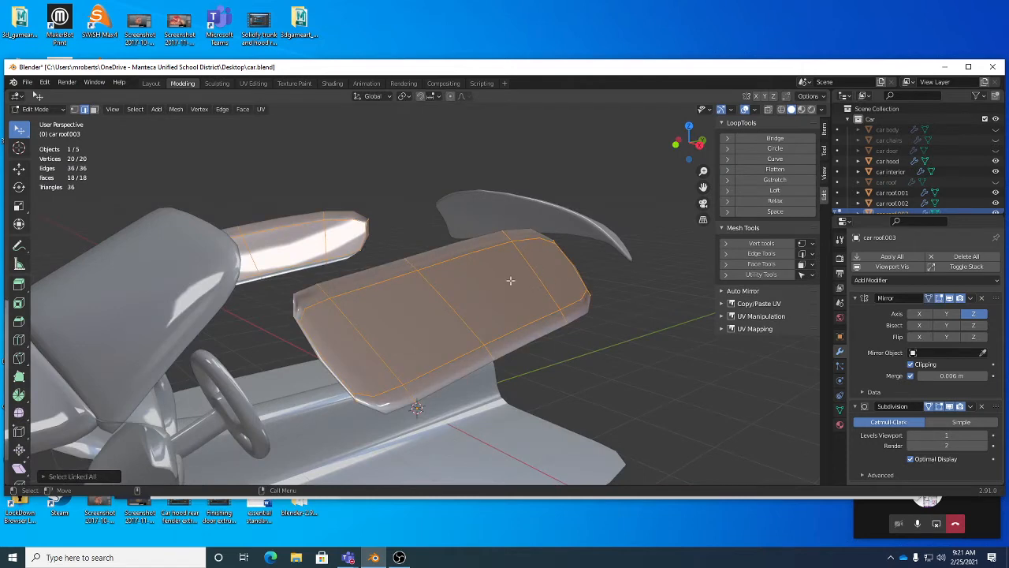
left_click(178, 110)
mouse_move(201, 284)
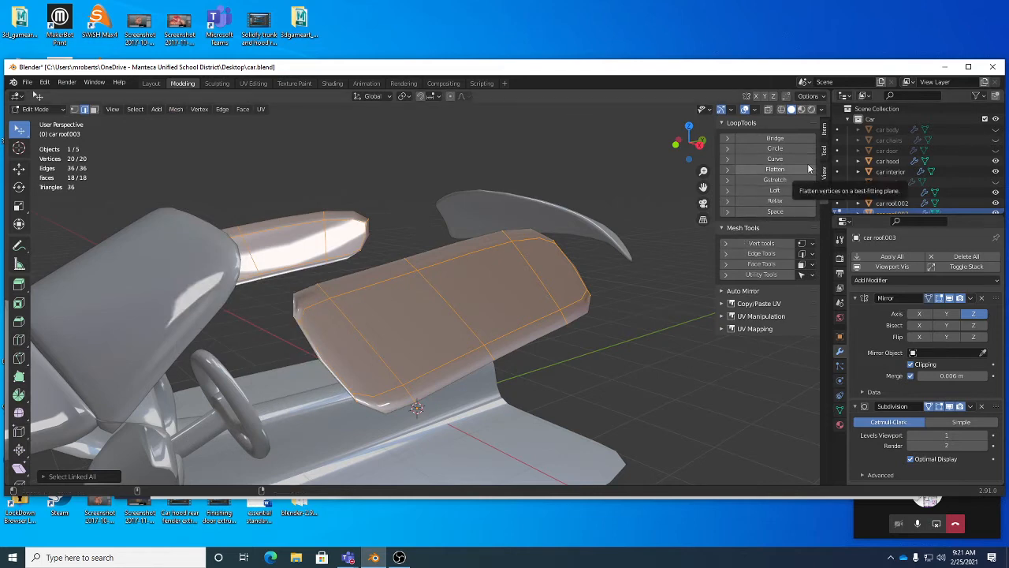
left_click(175, 110)
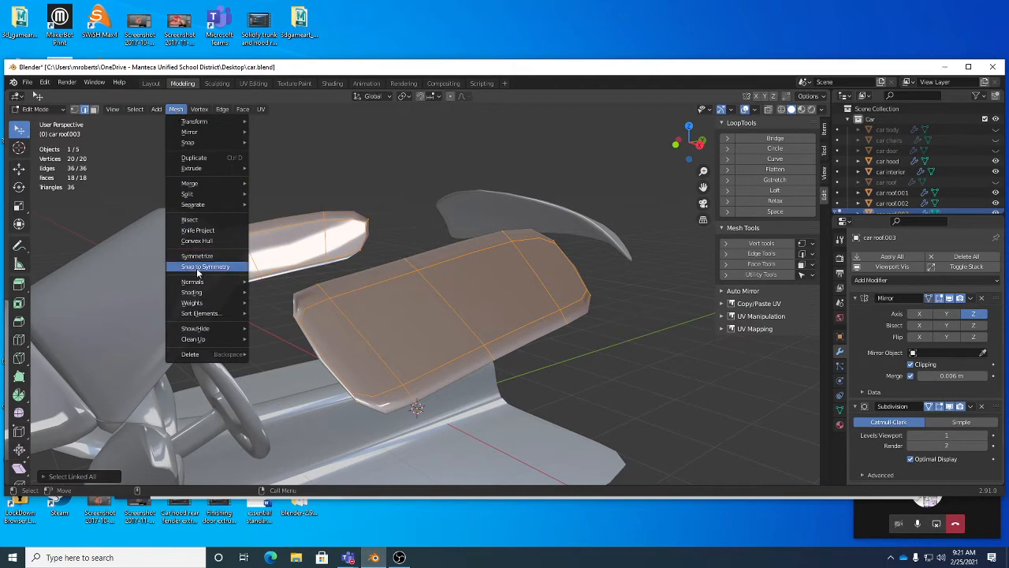
left_click(269, 281)
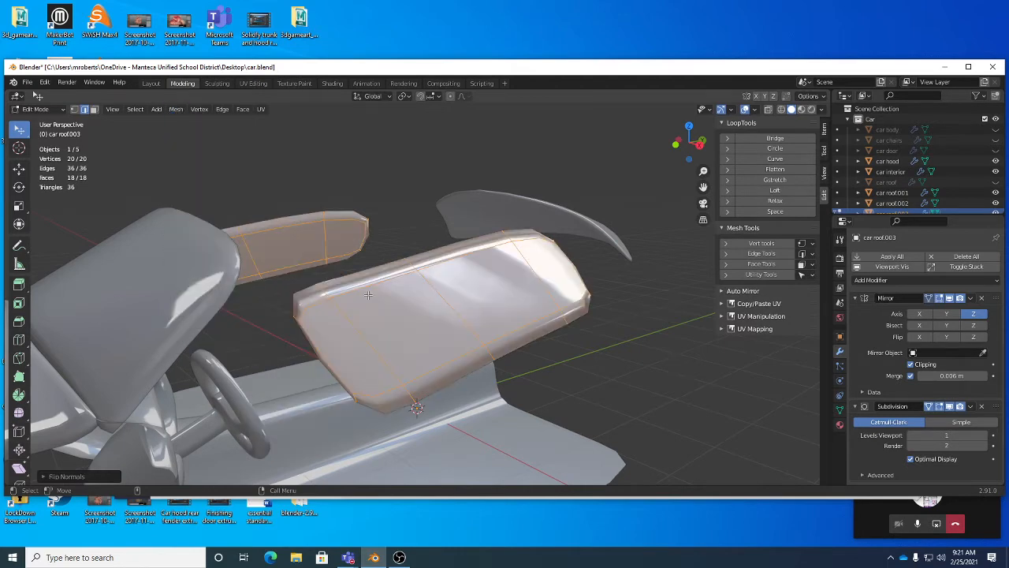
Step: Enable Backface Culling in the viewport shading options
middle_click_drag(368, 295, 475, 268)
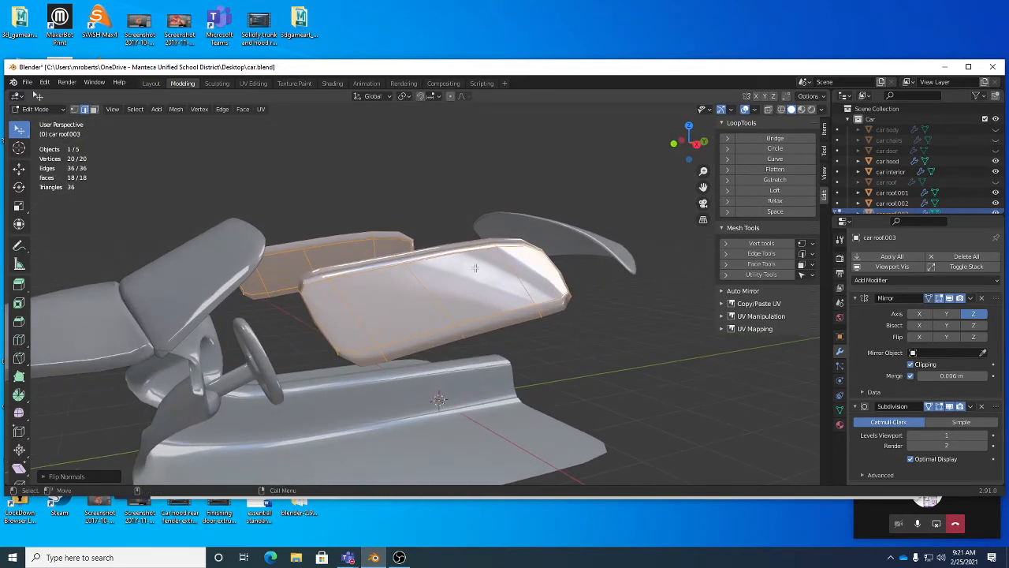
left_click(755, 110)
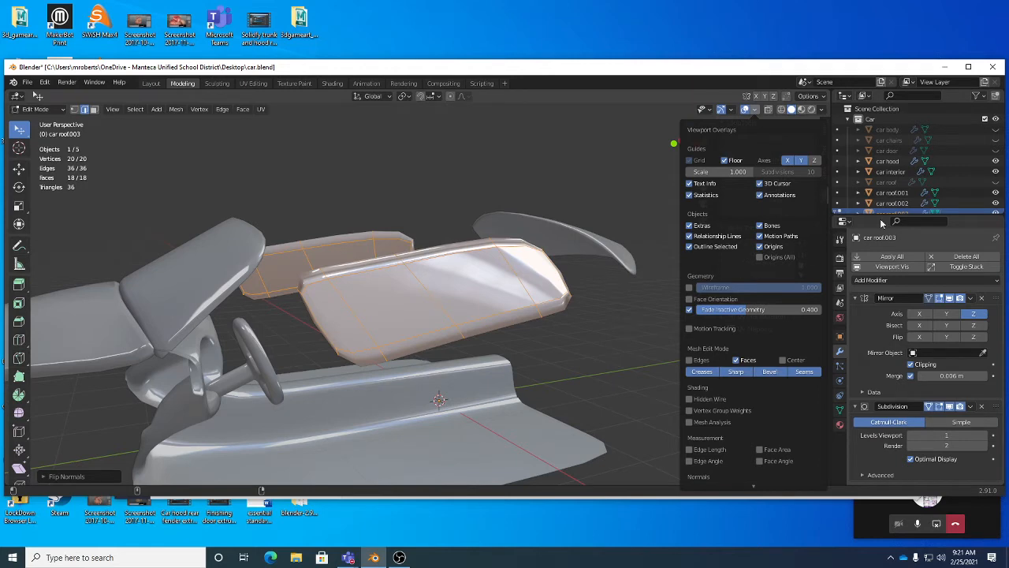
left_click(822, 109)
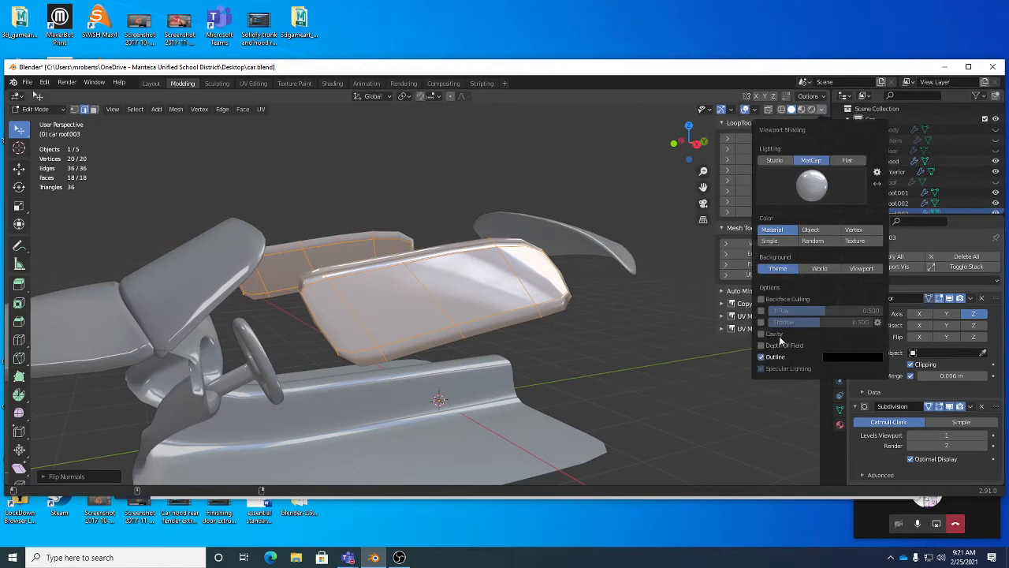
left_click(761, 300)
left_click(762, 302)
left_click(763, 302)
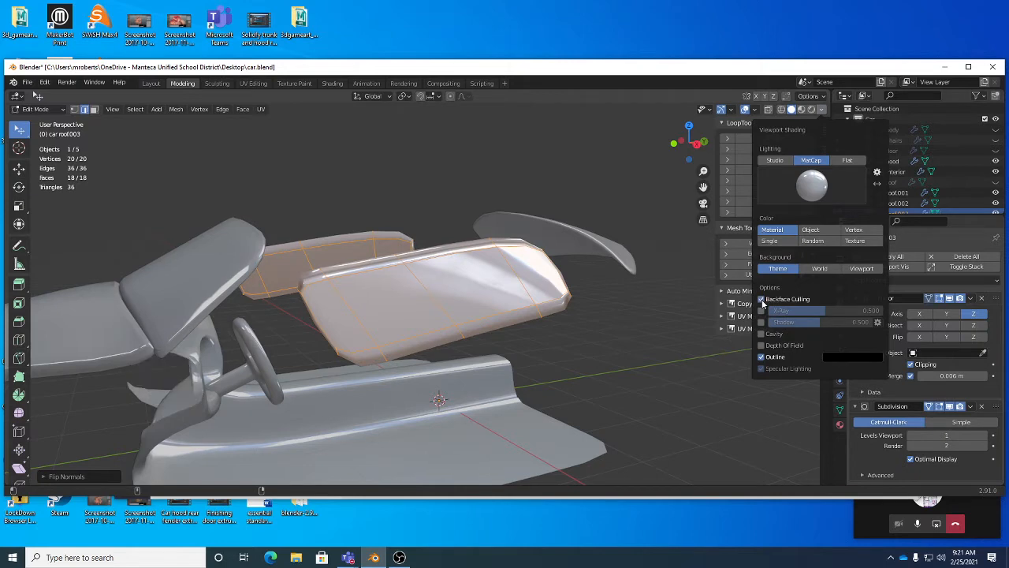
left_click(762, 302)
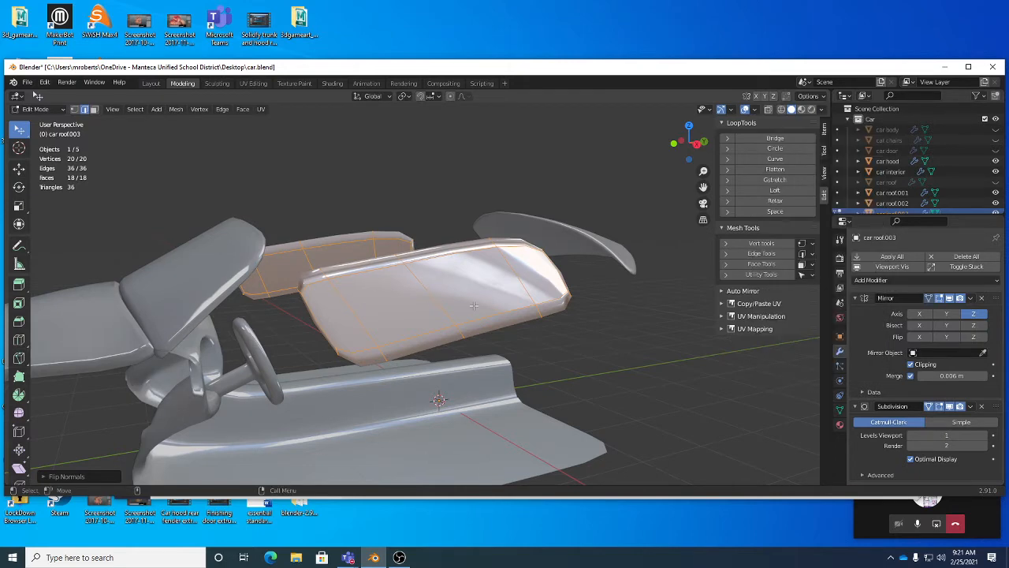
Step: Unhide the car body and car chairs objects
middle_click_drag(473, 305, 536, 320)
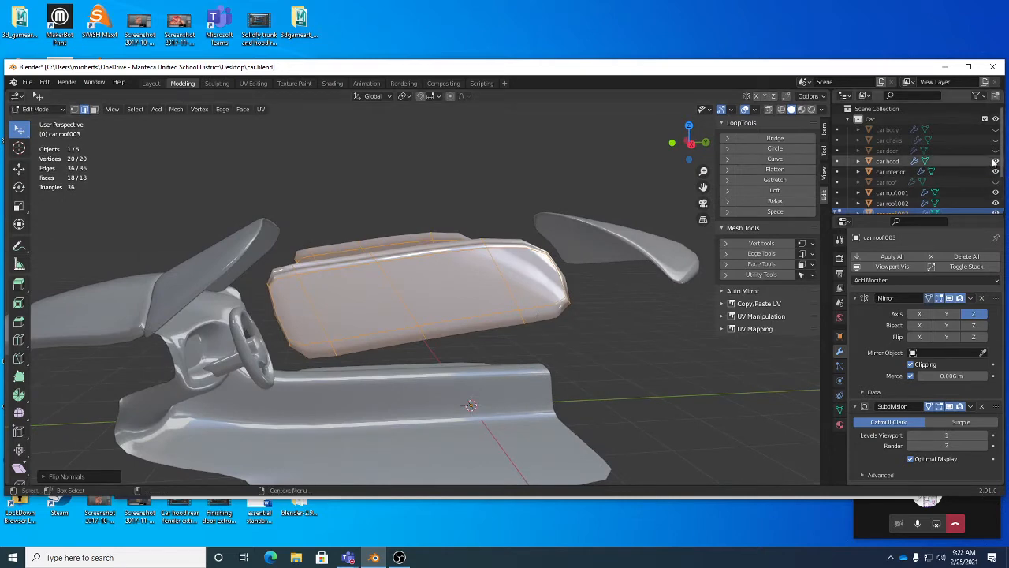
left_click(995, 130)
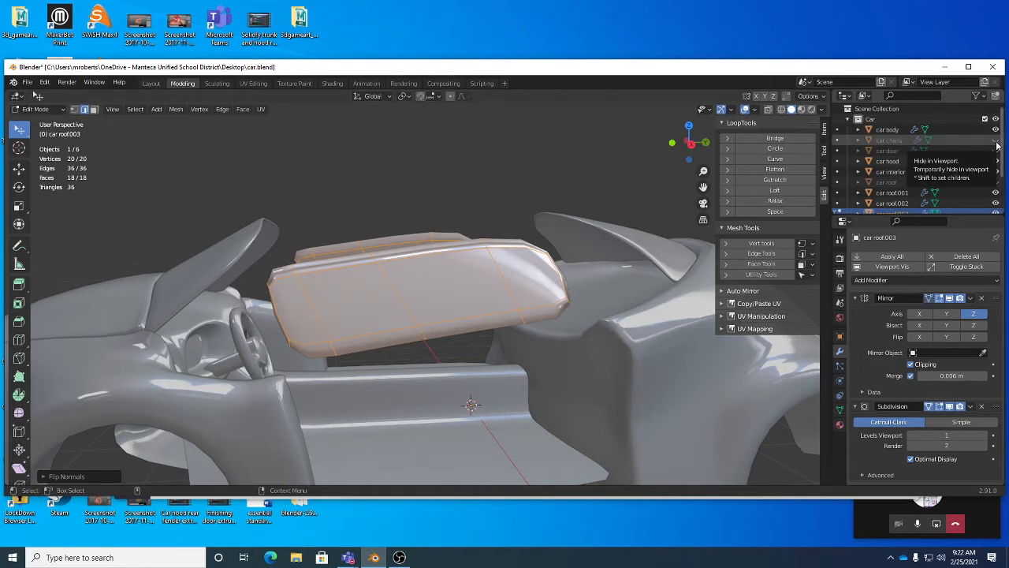
left_click(995, 140)
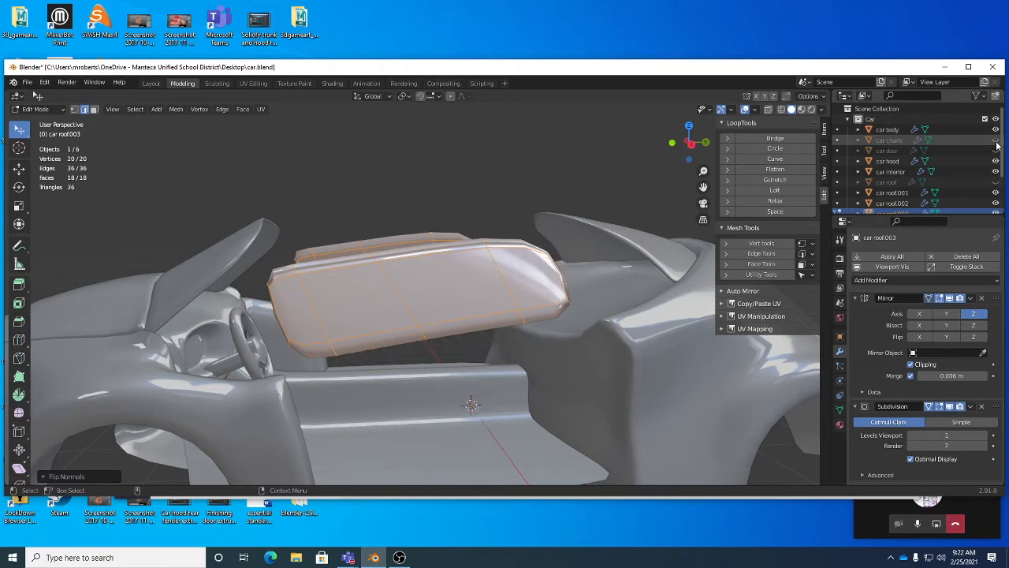
Step: Unhide the car roof and car door objects
middle_click_drag(567, 331, 662, 311)
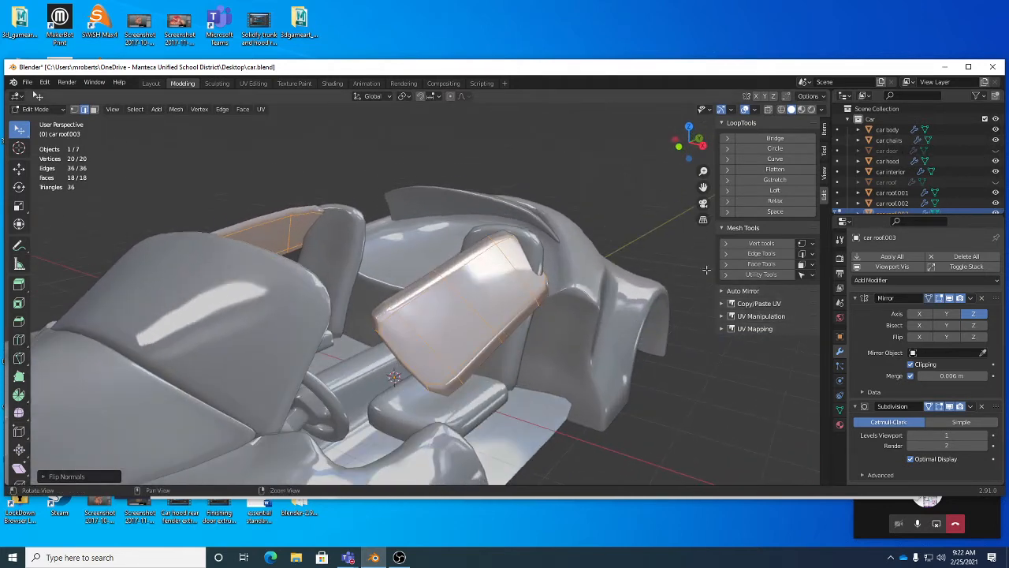
left_click(995, 182)
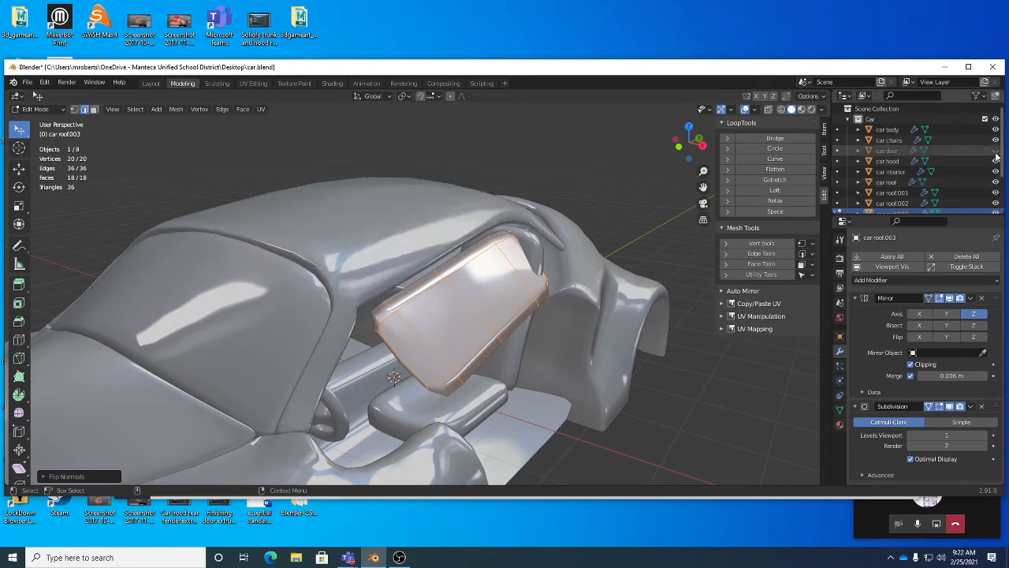
left_click(995, 149)
mouse_move(560, 291)
middle_mouse_down()
mouse_move(489, 295)
mouse_move(591, 279)
mouse_move(592, 268)
mouse_move(533, 356)
mouse_move(544, 315)
mouse_move(581, 281)
mouse_move(549, 272)
mouse_move(544, 256)
mouse_move(599, 271)
mouse_move(519, 274)
mouse_move(555, 295)
middle_mouse_up()
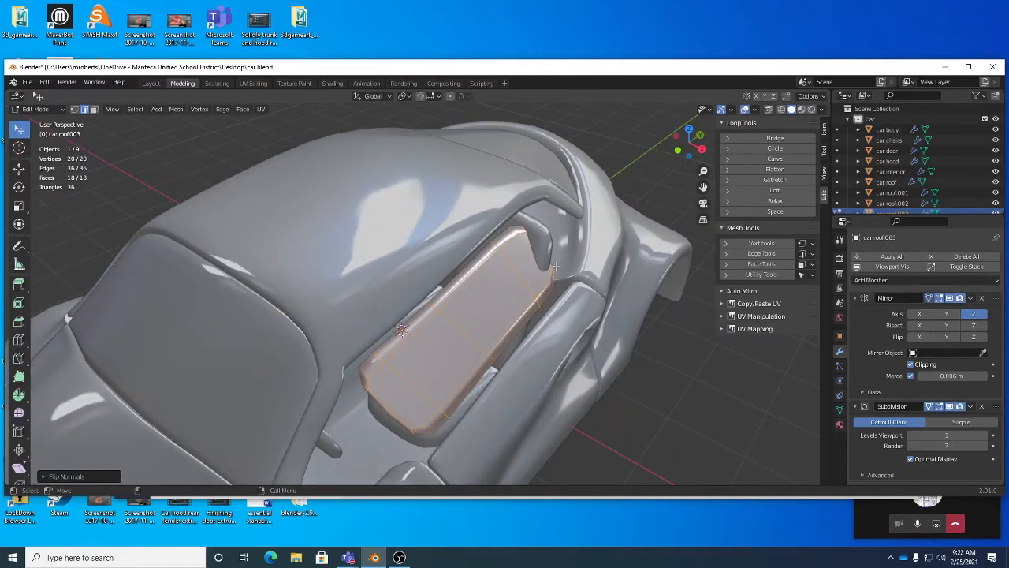
Step: Inspect the car chairs mesh in Edit Mode, selecting its linked seat geometry with X-ray toggled
key("Tab")
left_click(545, 232)
middle_click_drag(570, 296, 585, 302)
key("shift+space")
key("g")
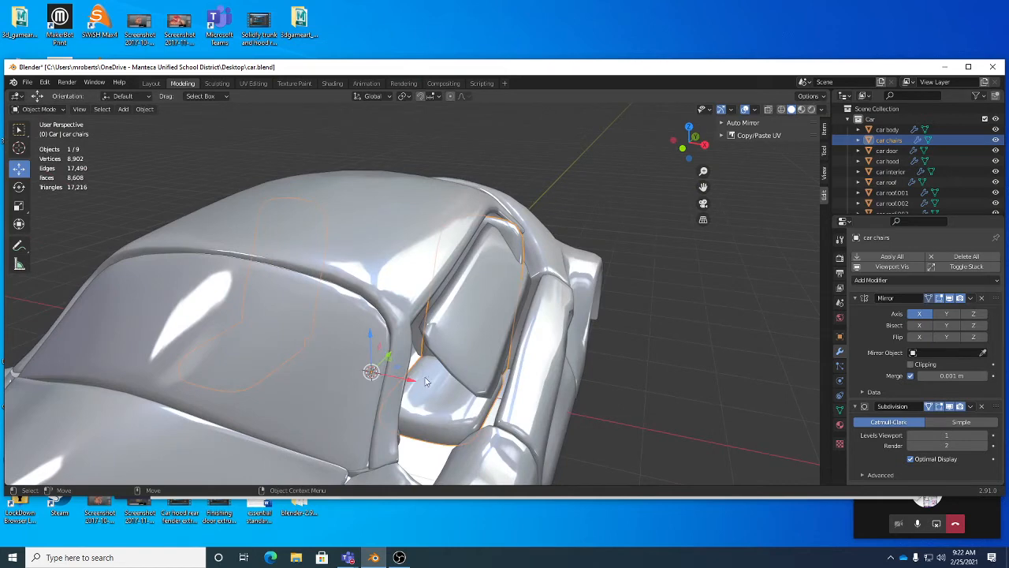
key("Tab")
middle_click_drag(599, 268, 558, 268)
key("Tab")
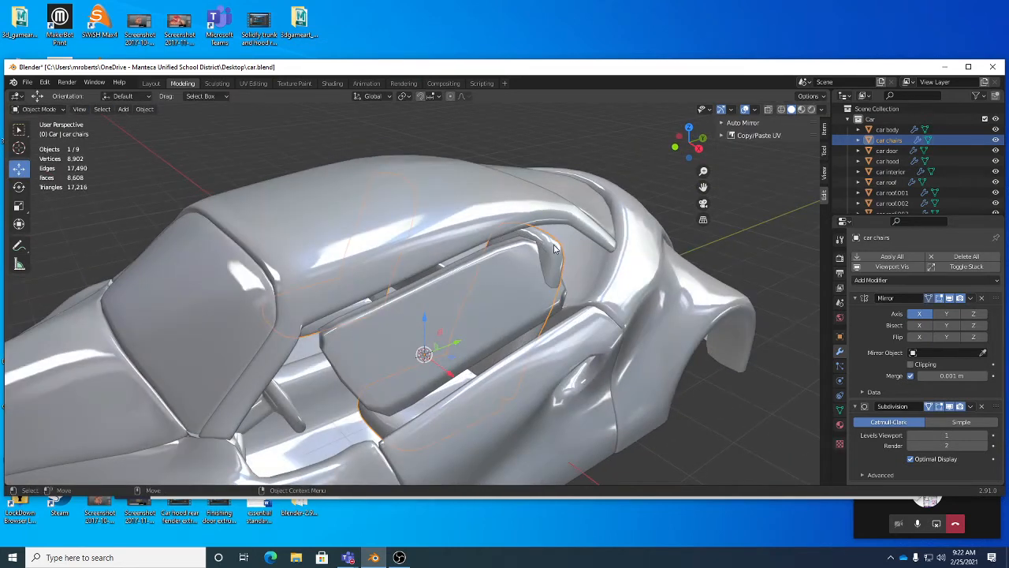
left_click(554, 248)
left_click(555, 248)
key("Tab")
left_click(554, 245)
middle_click_drag(533, 287, 560, 295)
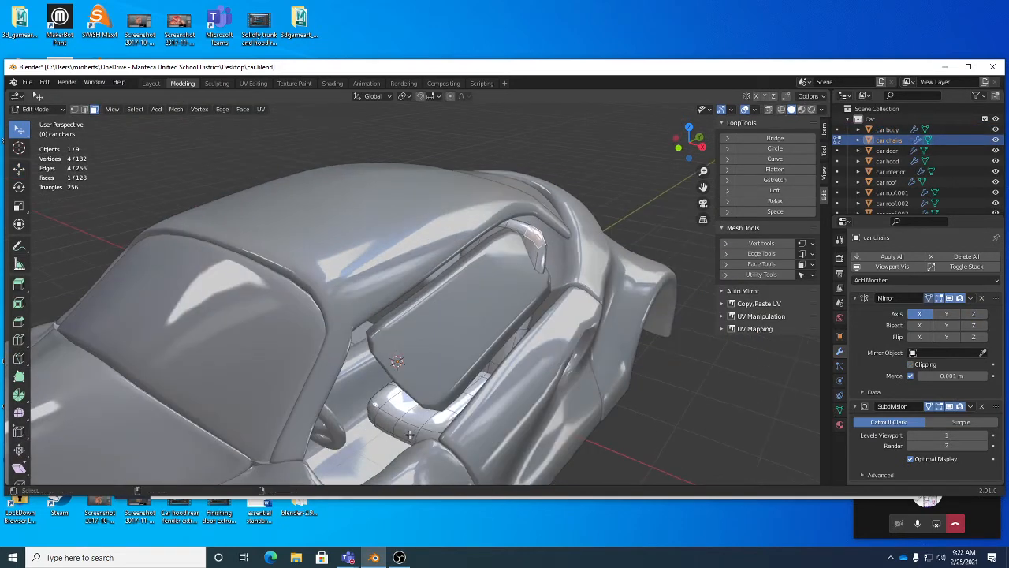
key("ctrl+l")
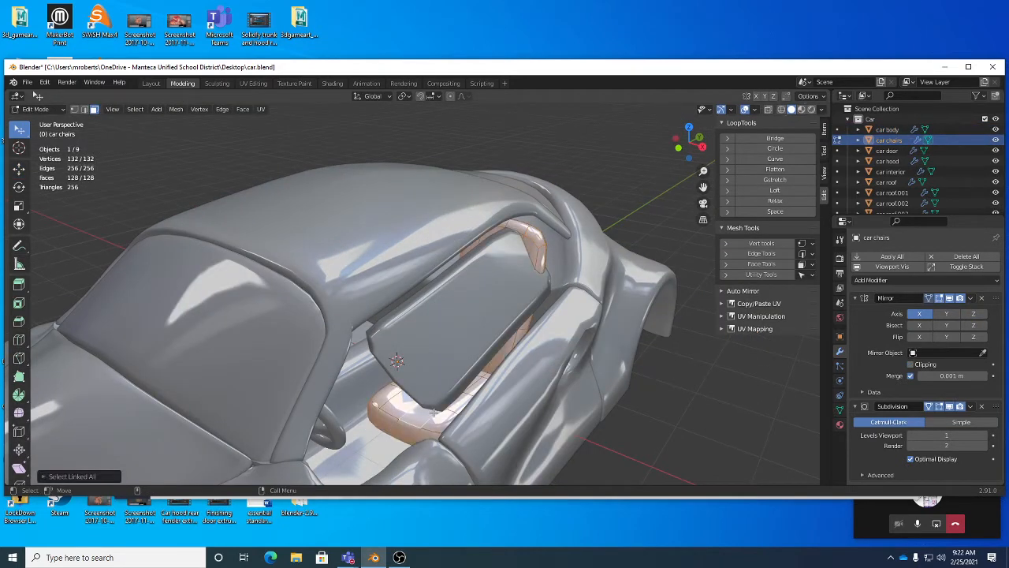
left_click(135, 109)
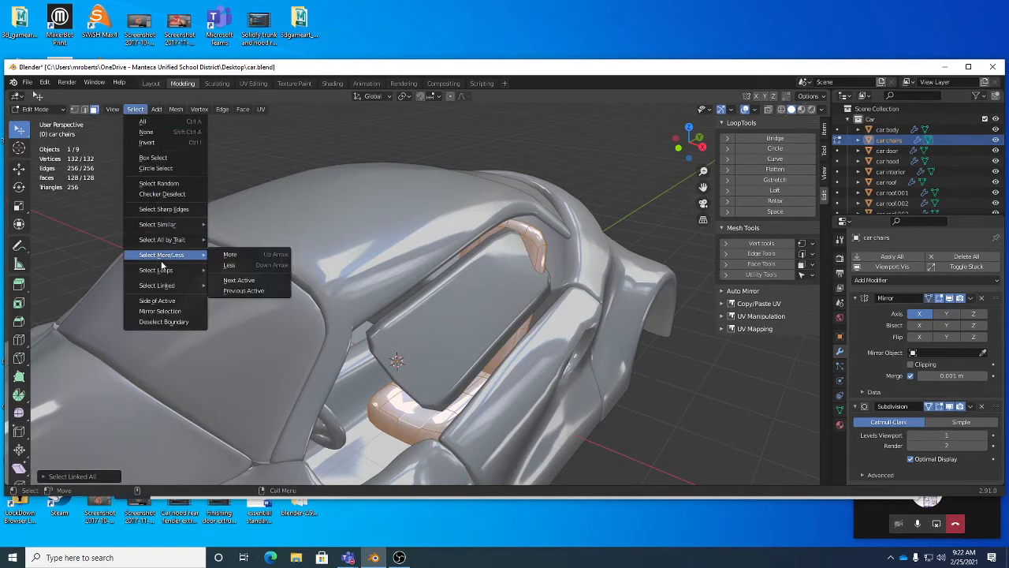
mouse_move(167, 285)
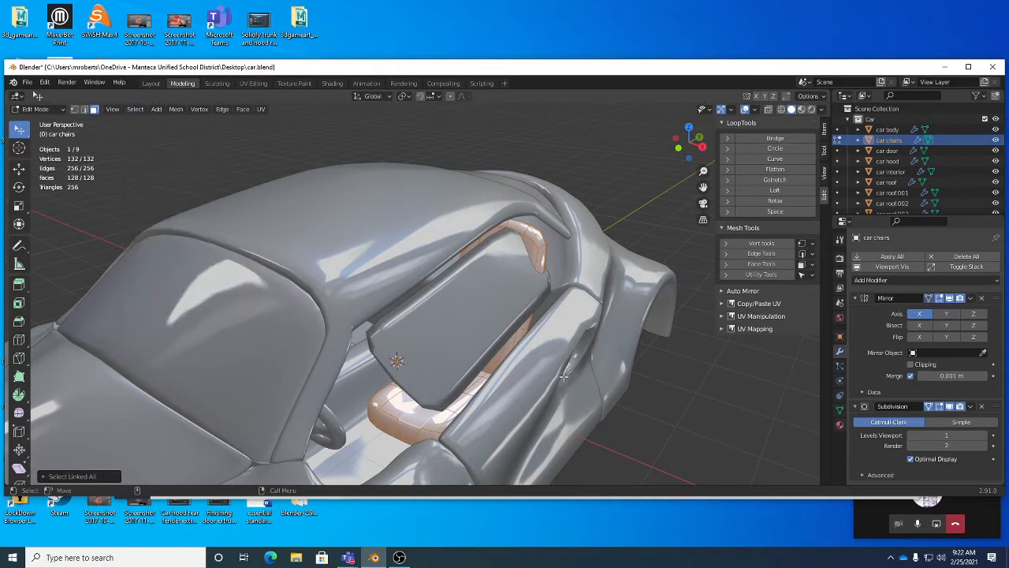
key("w")
left_click_drag(503, 365, 486, 359)
middle_click_drag(485, 359, 497, 354)
left_click_drag(497, 355, 376, 370, "alt")
key("alt+z")
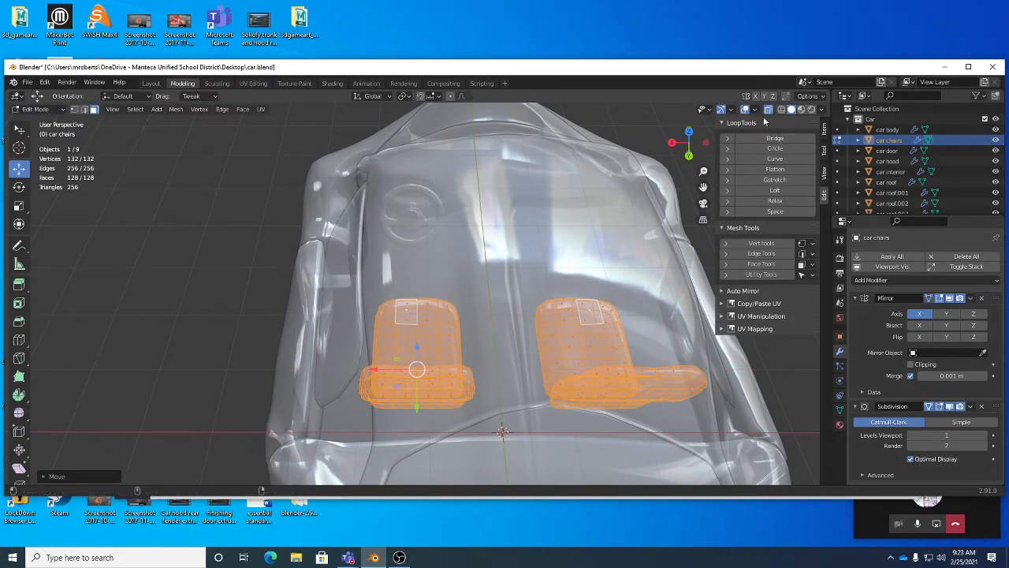
middle_click_drag(459, 328, 619, 307)
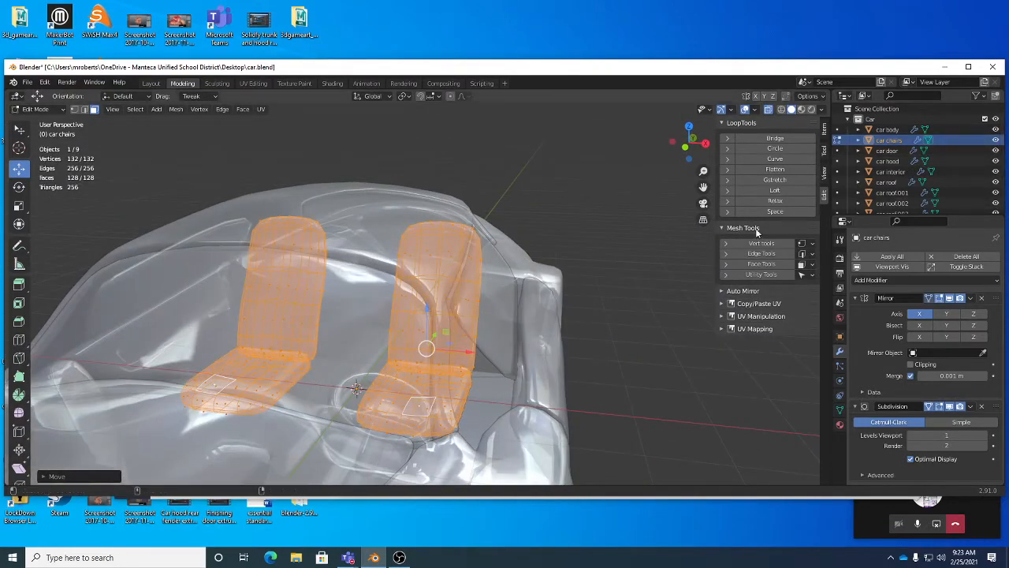
middle_click_drag(493, 293, 459, 347)
key("alt+z")
key("alt+z")
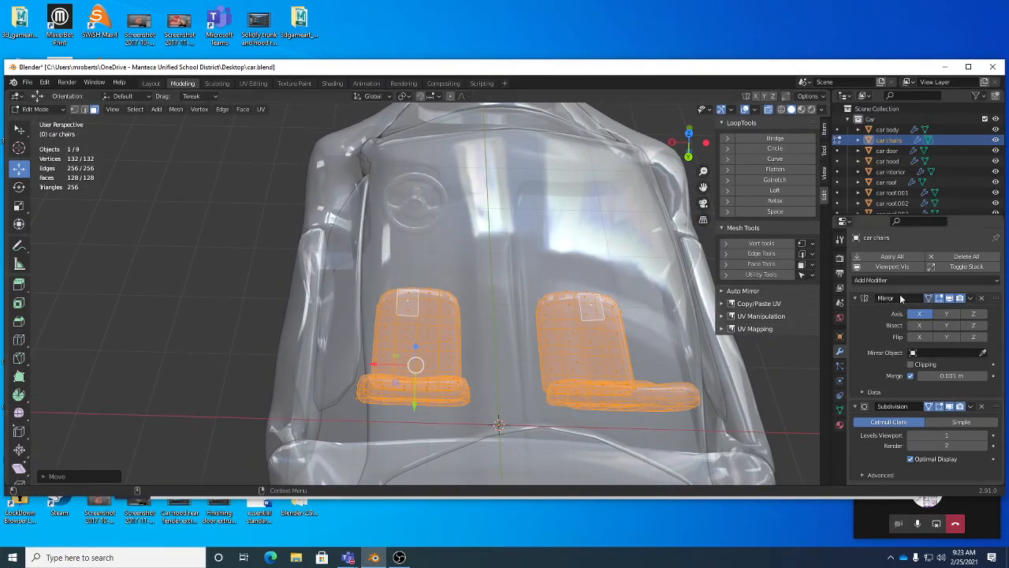
Step: Try to move the car chairs object, then undo the move
key("Tab")
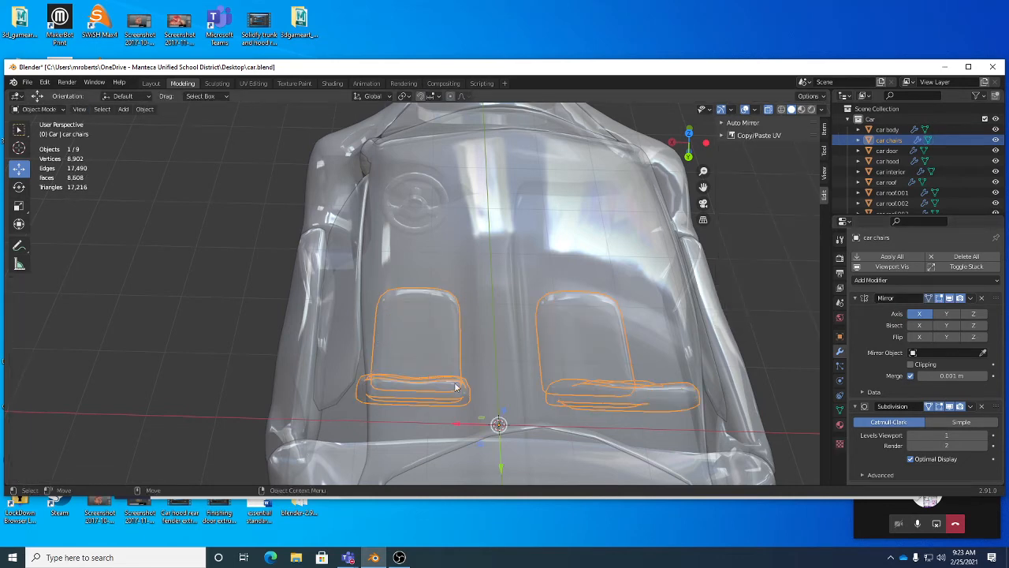
key("g")
left_click(419, 424)
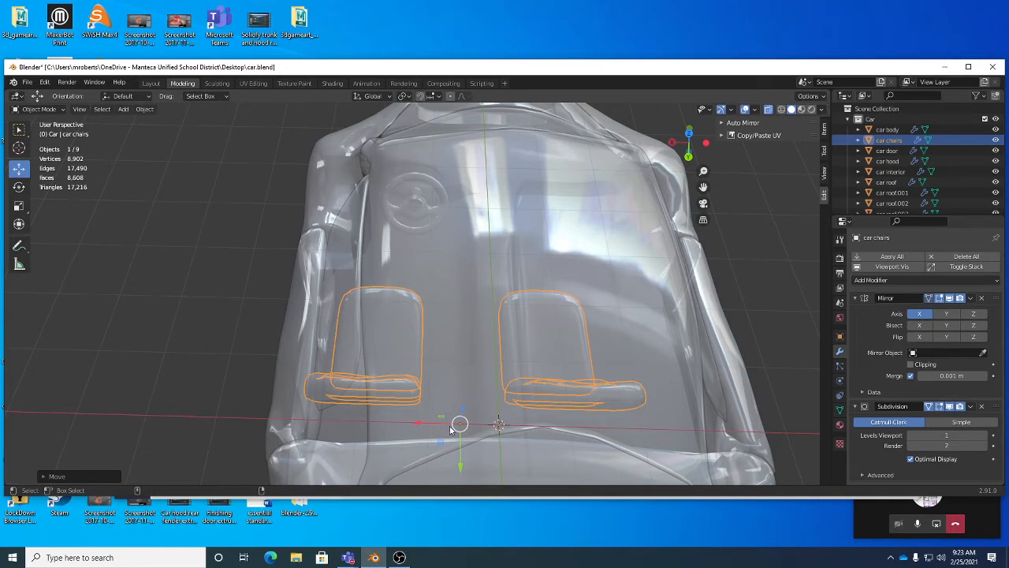
key("ctrl+z")
Step: Toggle X-ray repeatedly to examine the chairs beneath the side window
middle_click_drag(521, 399, 556, 322)
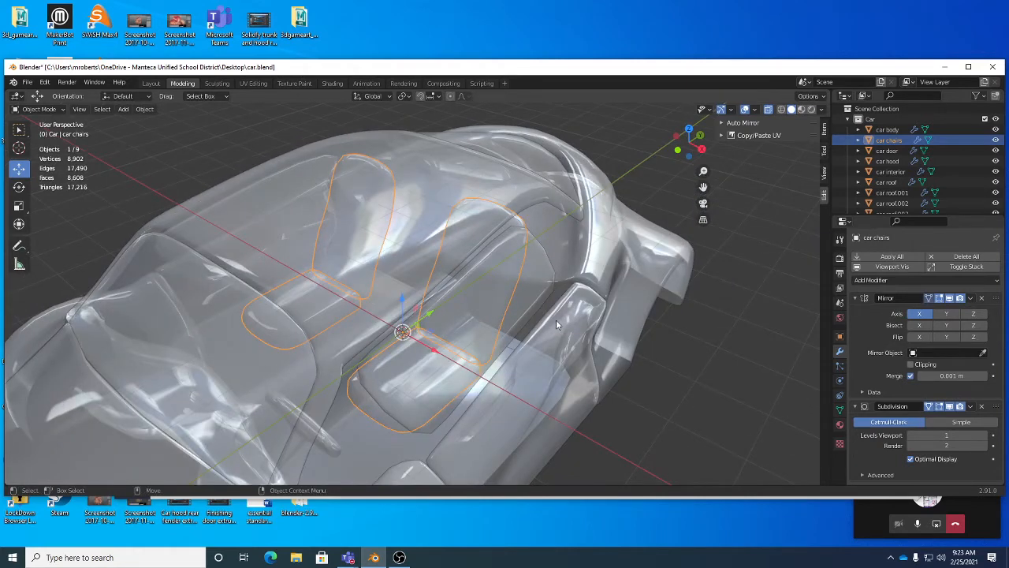
key("alt+z")
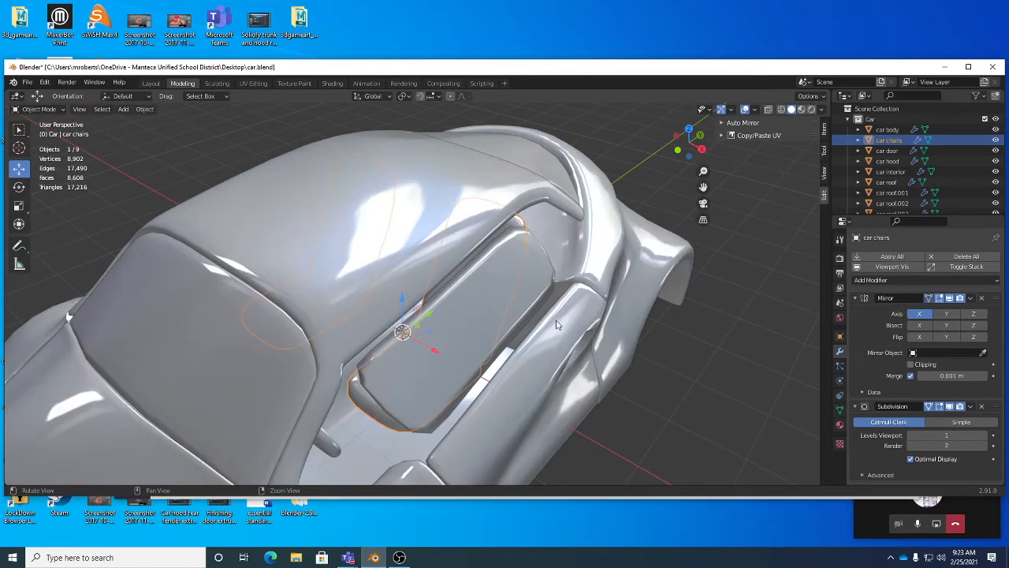
key("alt+z")
key("alt+z")
key("alt+z")
key("alt+z")
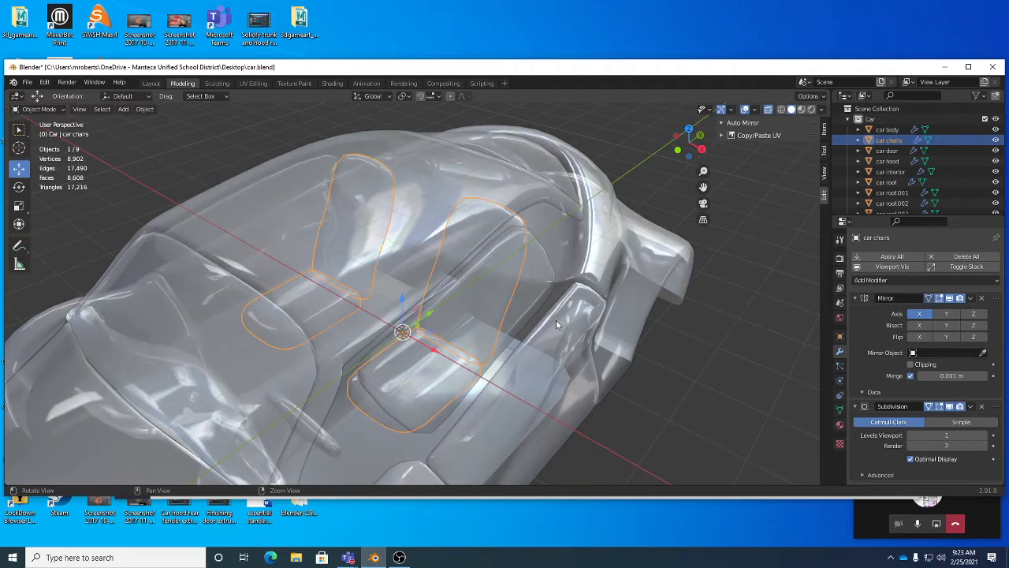
key("alt+z")
key("alt+z")
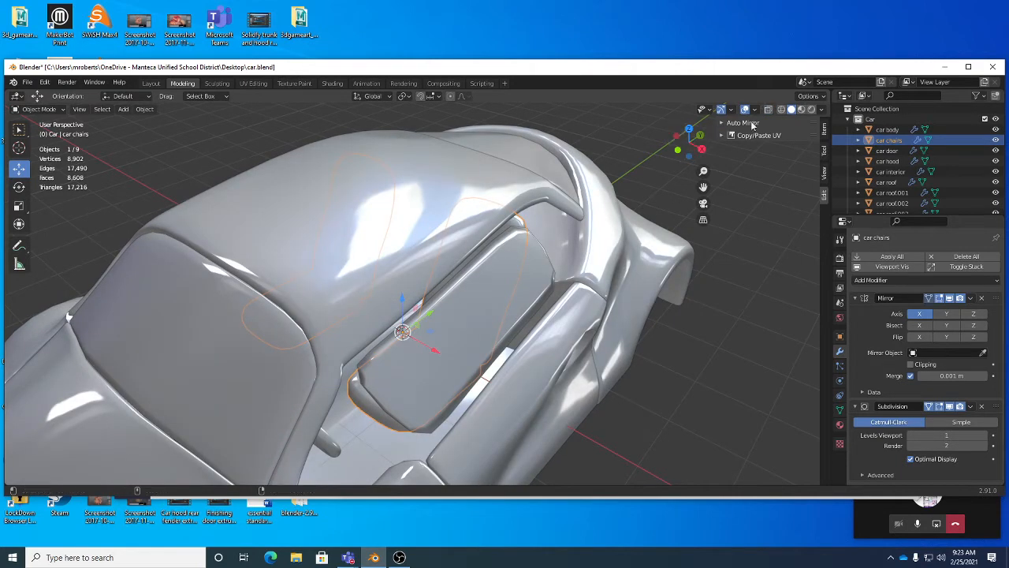
middle_click_drag(472, 378, 536, 277)
Step: Select the car roof.003 glass object and add a loop cut across it in Edit Mode
left_click(480, 299)
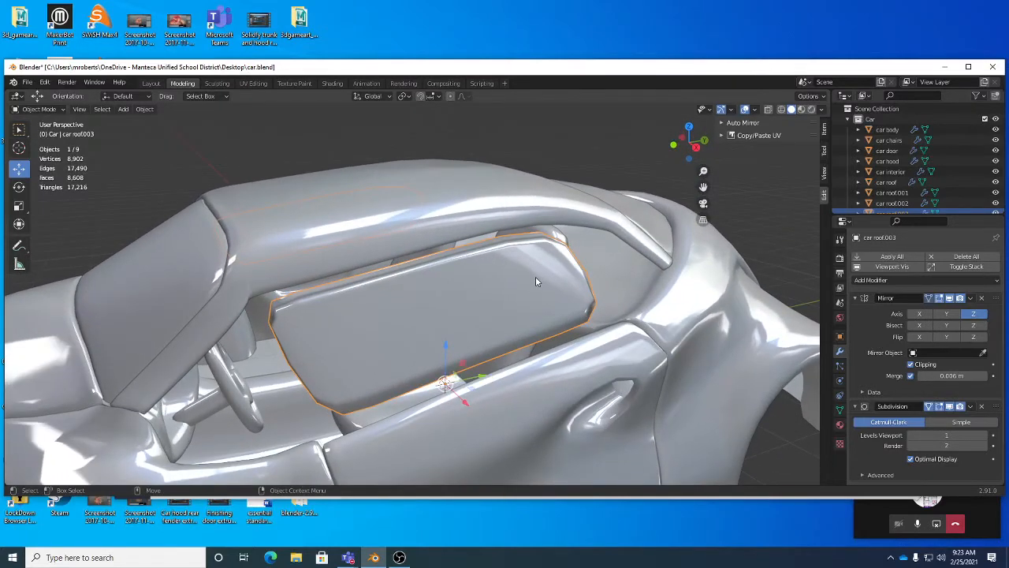
left_click(529, 273)
left_click(547, 287)
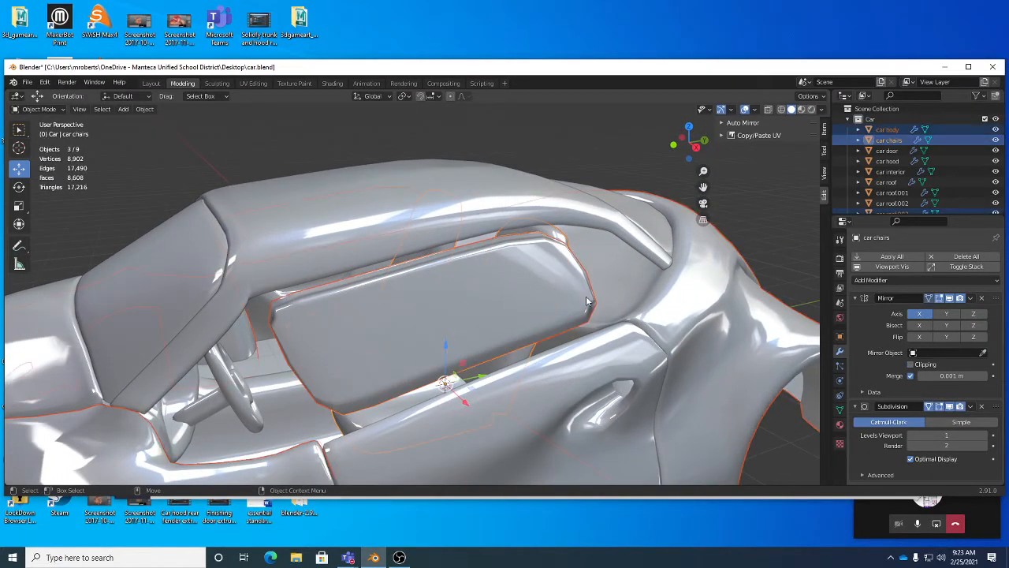
mouse_move(590, 301)
middle_mouse_down()
mouse_move(574, 309)
mouse_move(581, 303)
middle_mouse_up()
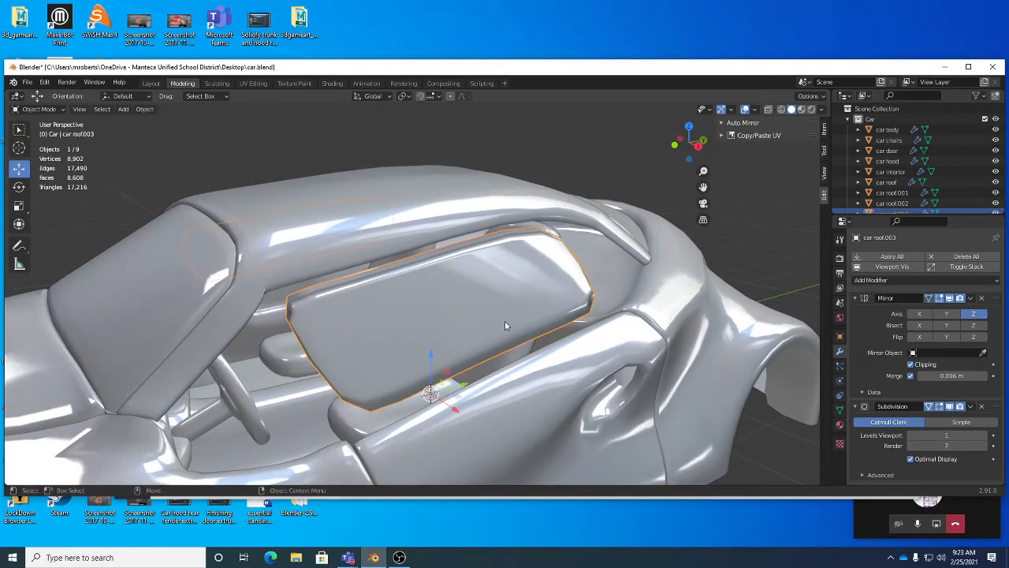
key("Tab")
key("ctrl+r")
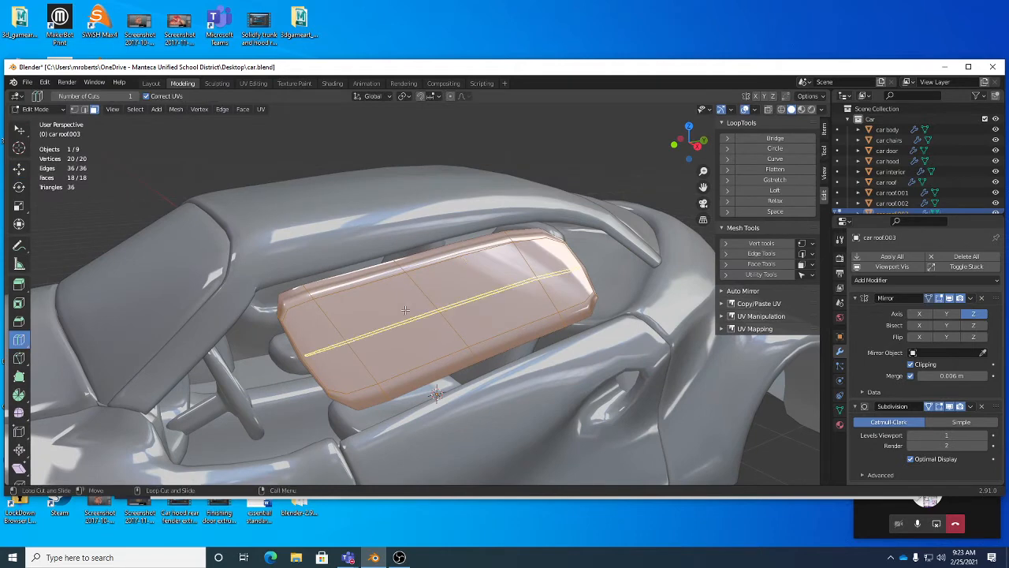
left_click_drag(429, 306, 403, 248)
left_click_drag(438, 325, 467, 374)
middle_click_drag(451, 334, 512, 304)
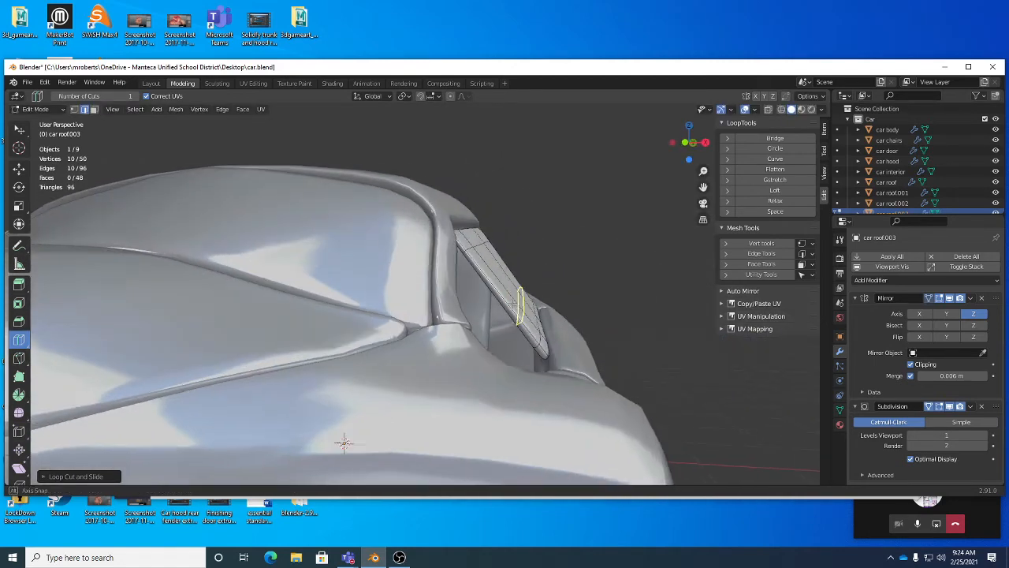
left_click_drag(512, 304, 522, 309, "alt")
key("w")
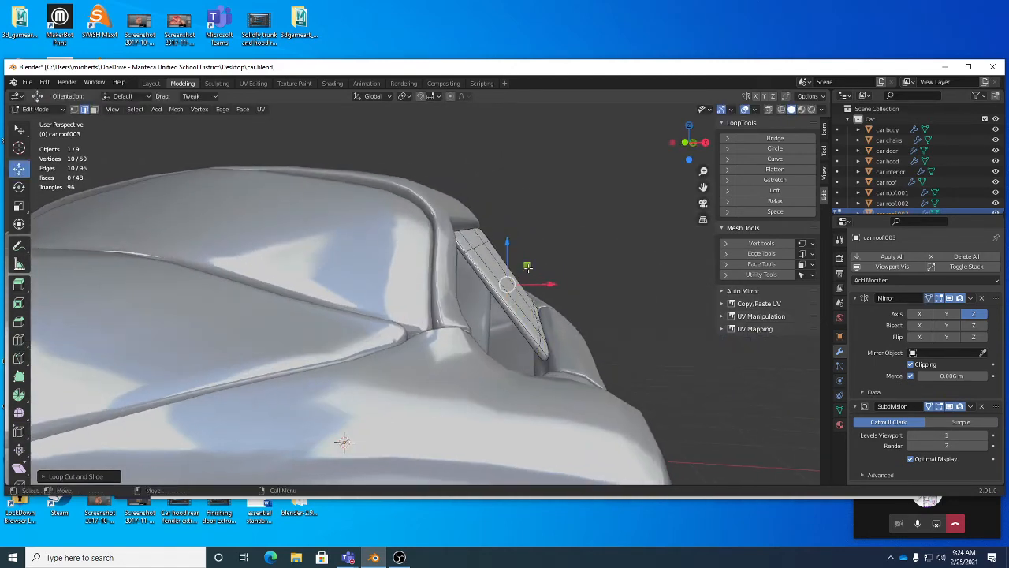
left_click_drag(527, 267, 502, 221)
left_click(478, 244, "alt")
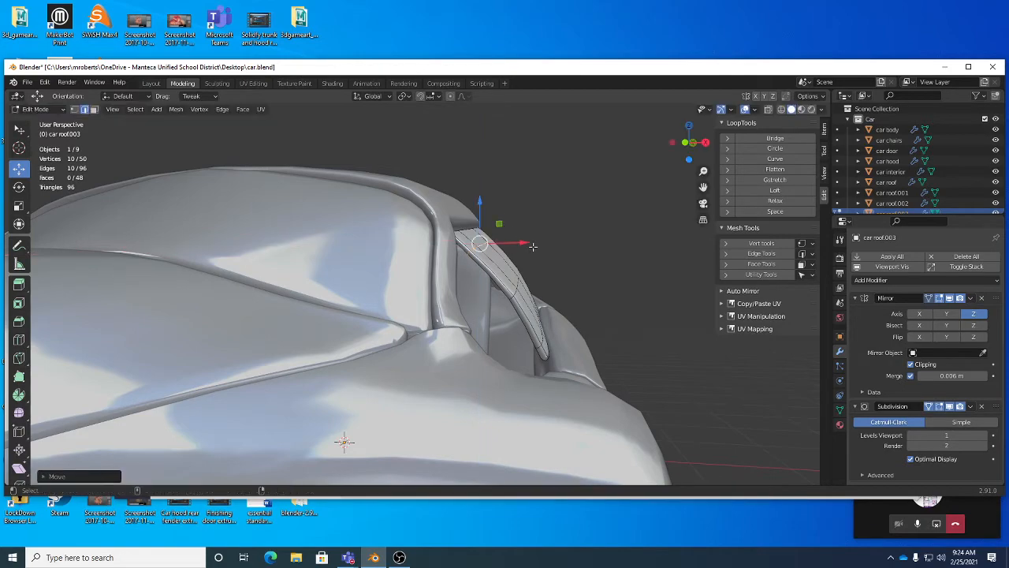
left_click(481, 240, "alt")
key("ctrl+z")
key("ctrl+z")
key("ctrl+z")
key("ctrl+z")
Step: Select the row of faces along the glass's lower edge in face mode
middle_click_drag(587, 291, 356, 352)
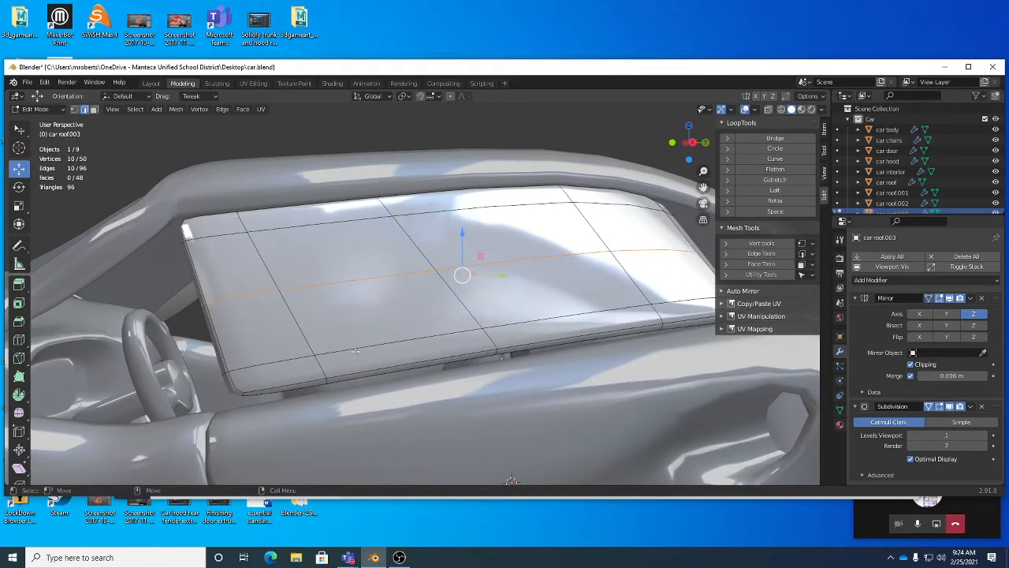
key("3")
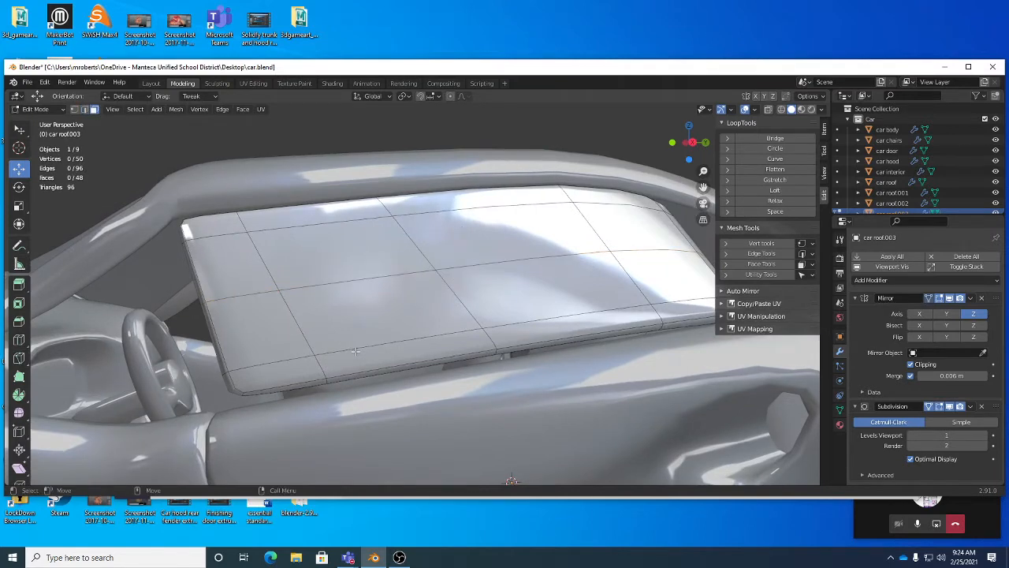
left_click(317, 381)
middle_click_drag(318, 381, 499, 385)
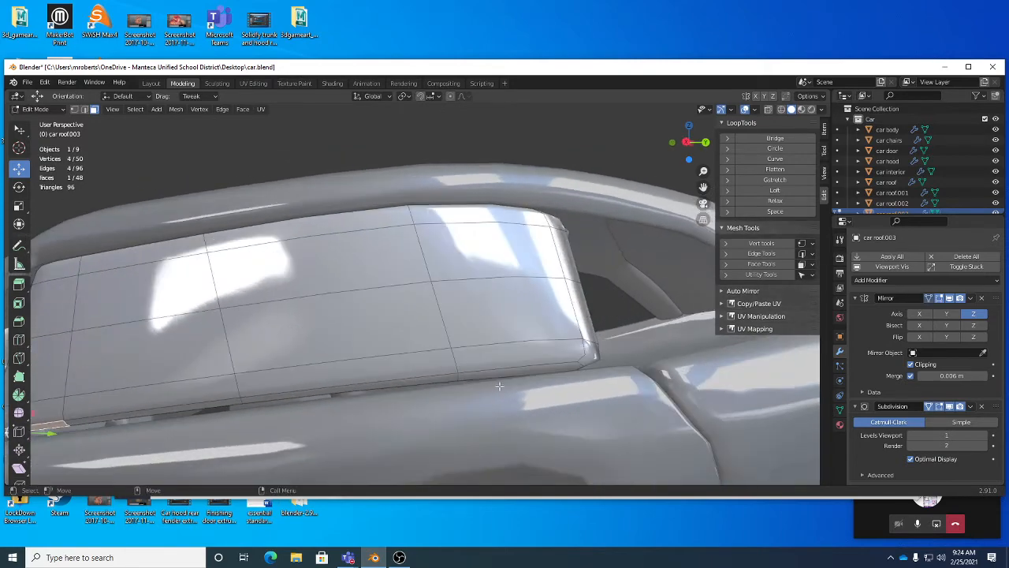
left_click(503, 370, "shift")
left_click(503, 370, "ctrl")
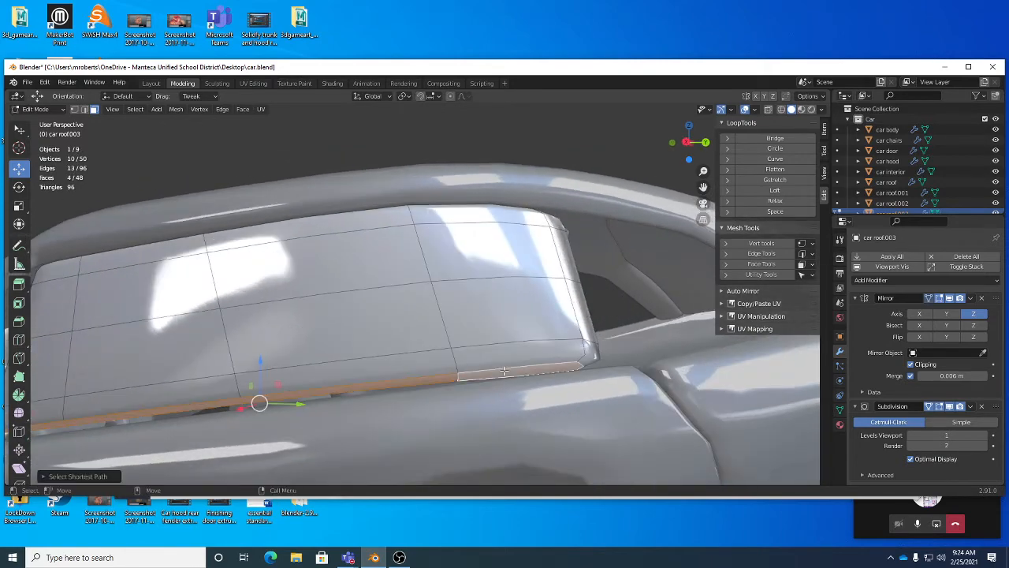
middle_click_drag(448, 365, 513, 361)
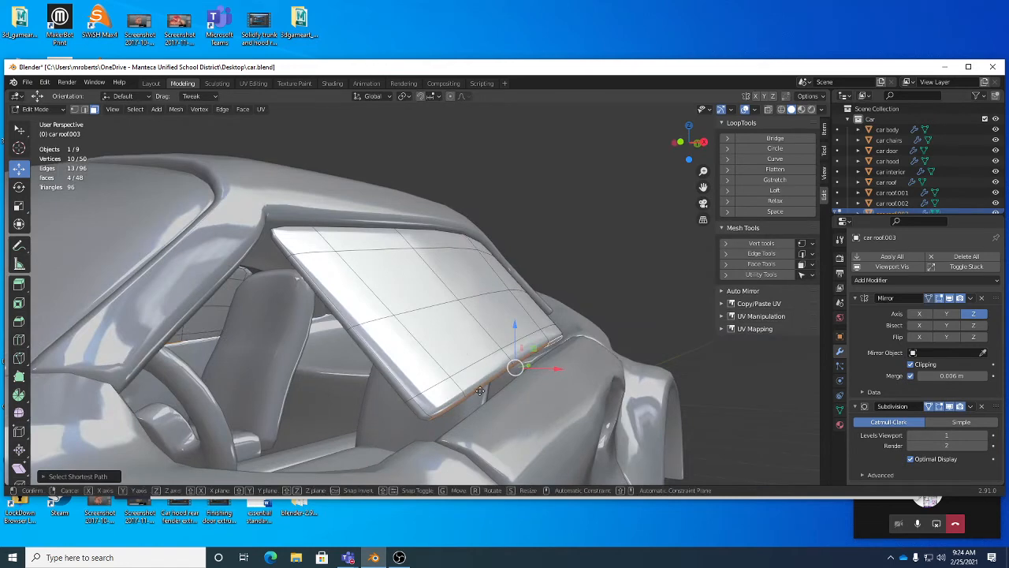
Step: Move and rotate the selected lower-edge faces so they sit against the door
key("g")
middle_click_drag(486, 400, 486, 402)
left_click_drag(544, 391, 470, 385, "alt")
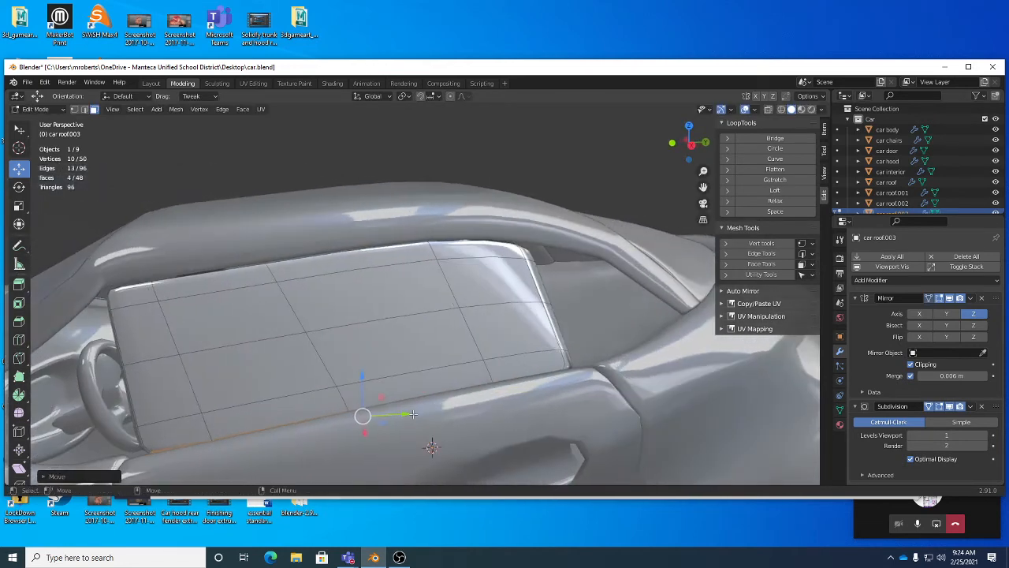
key("e")
key("r")
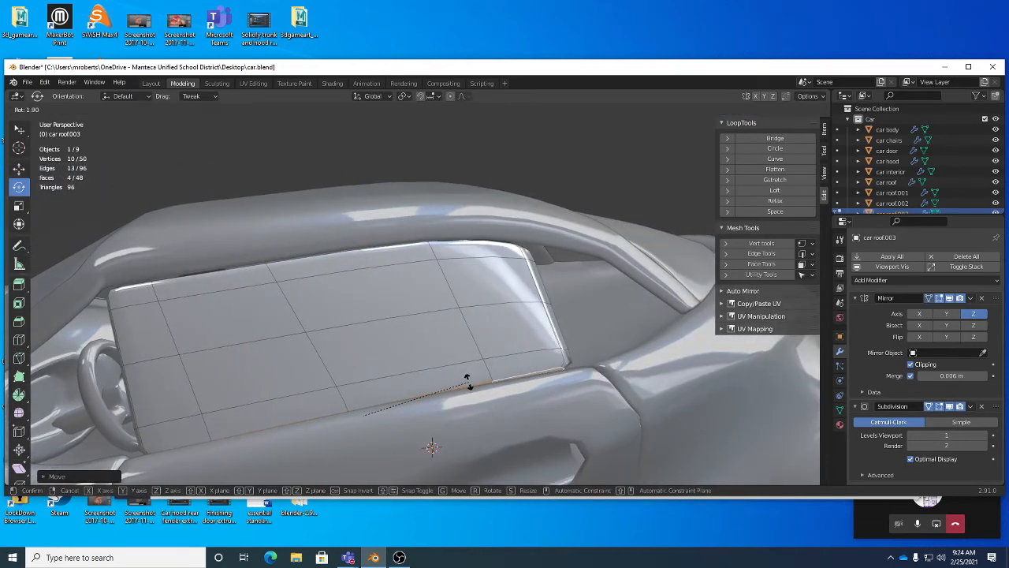
right_click(467, 384)
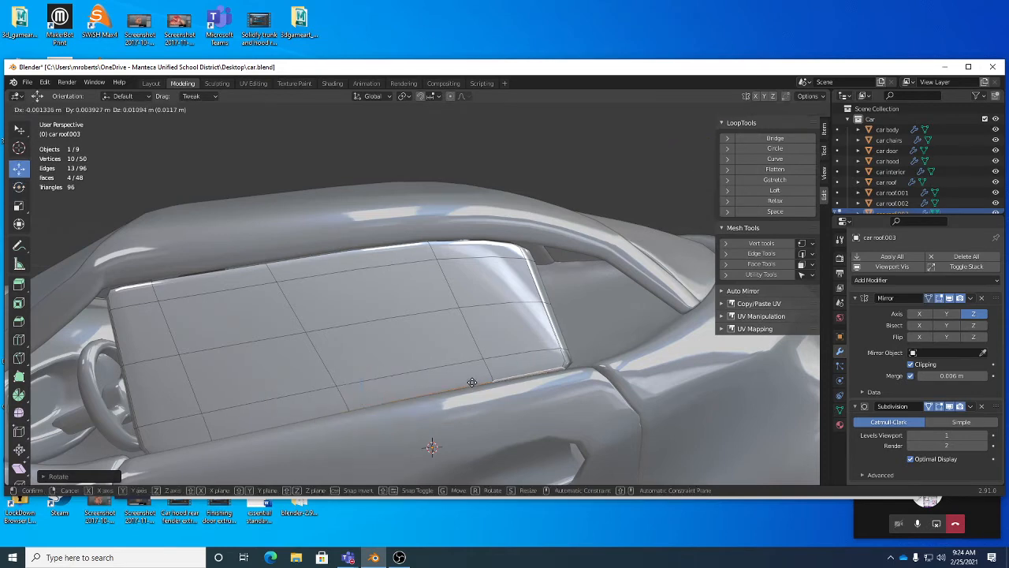
key("r")
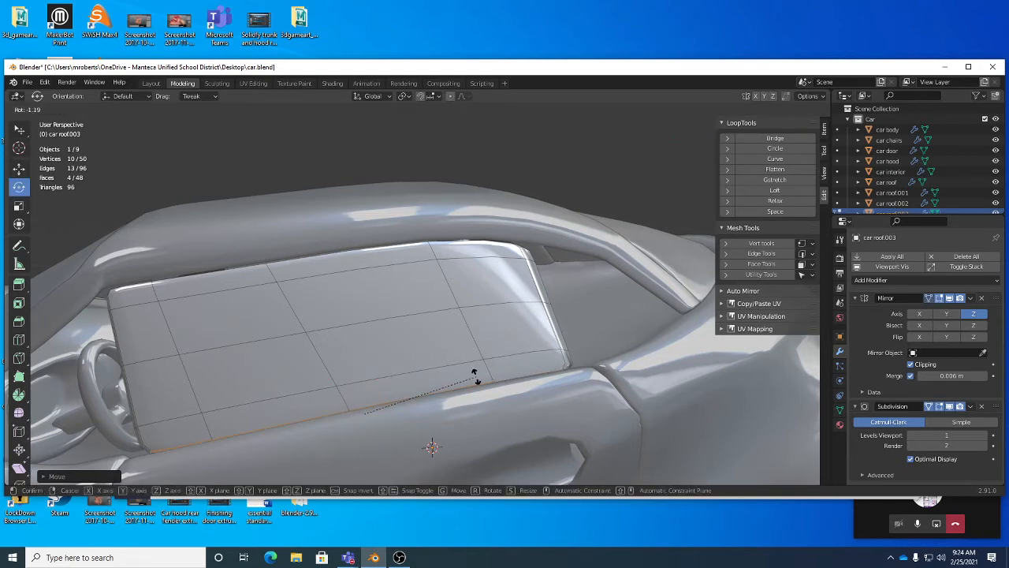
left_click(477, 377)
middle_click_drag(476, 378, 254, 324)
Step: Finish rotating the glass's lower-edge faces so they sit flush against the door
key("w")
middle_click_drag(277, 333, 463, 343)
left_click(256, 348)
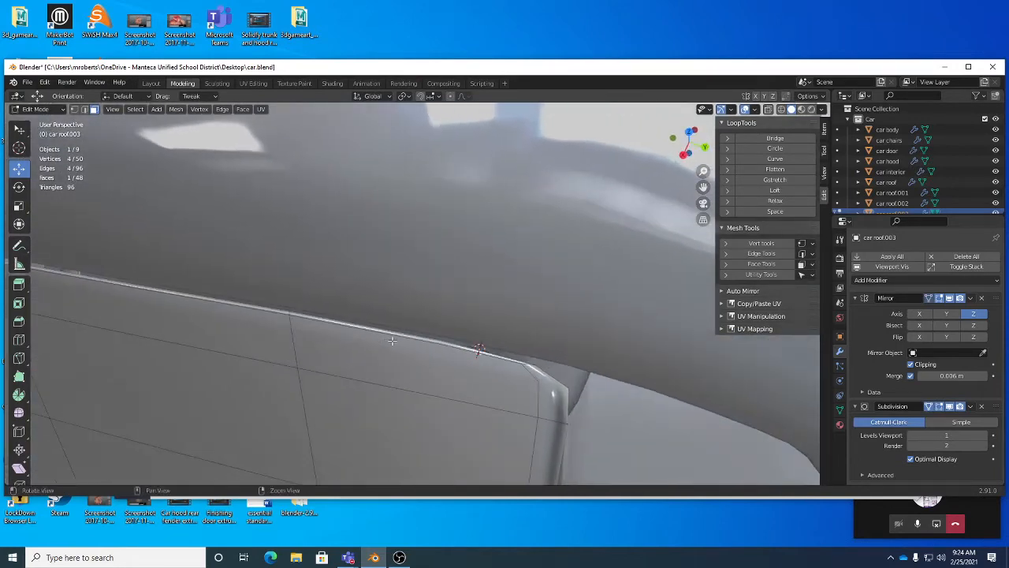
Step: Select the glass's upper edge loop, move it to meet the roof, and leave Edit Mode
left_click(492, 356, "shift")
left_click(492, 356, "ctrl")
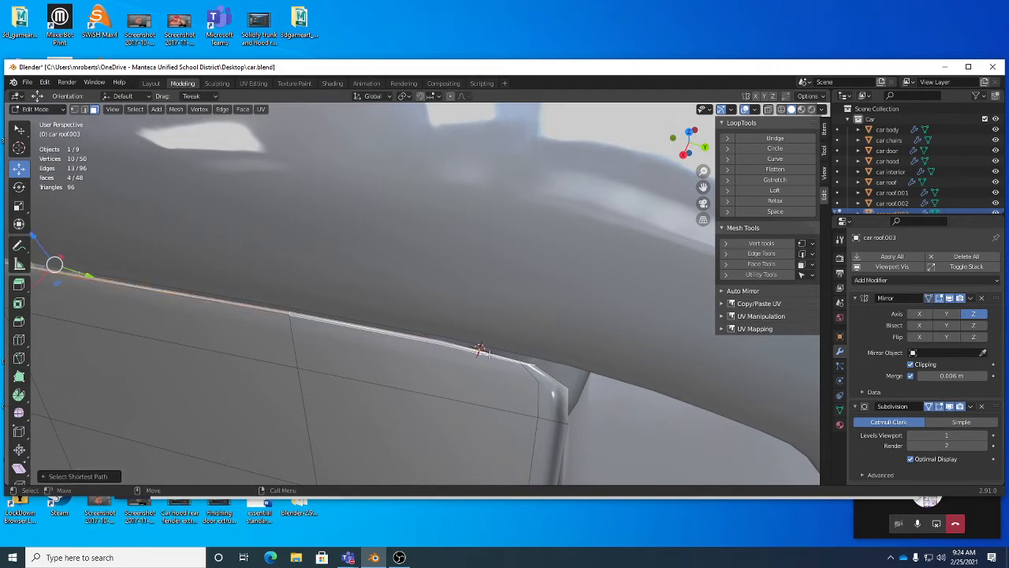
left_click(135, 109)
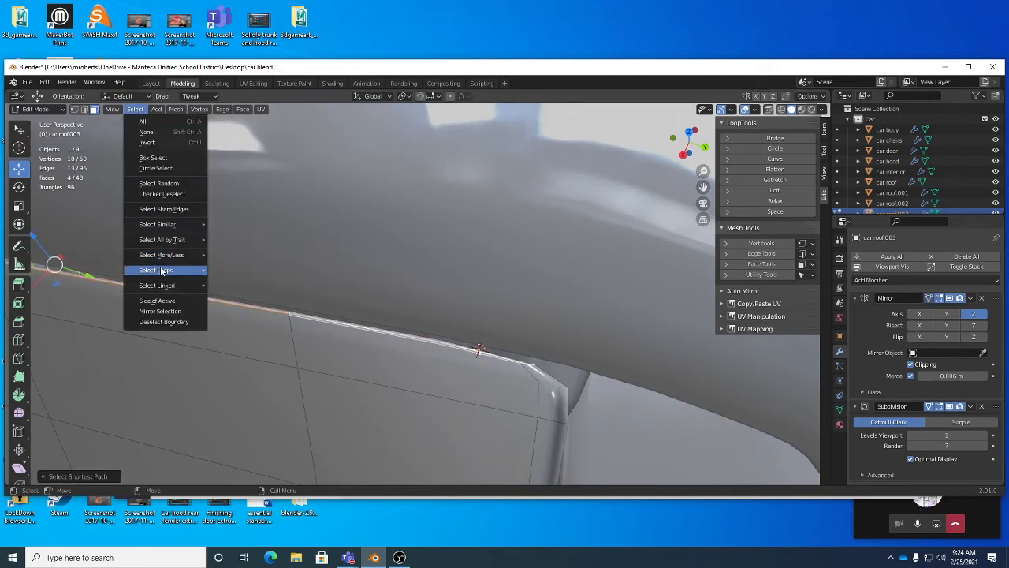
middle_click_drag(580, 424, 513, 386)
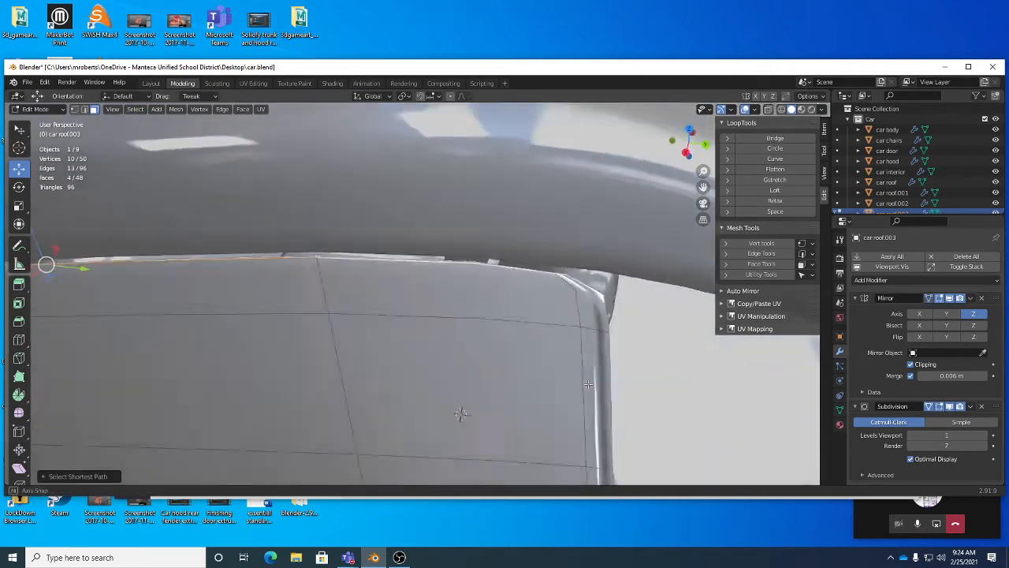
scroll(454, 338, "down", 5)
middle_click_drag(450, 336, 370, 392)
key("g")
left_click(484, 341)
key("Tab")
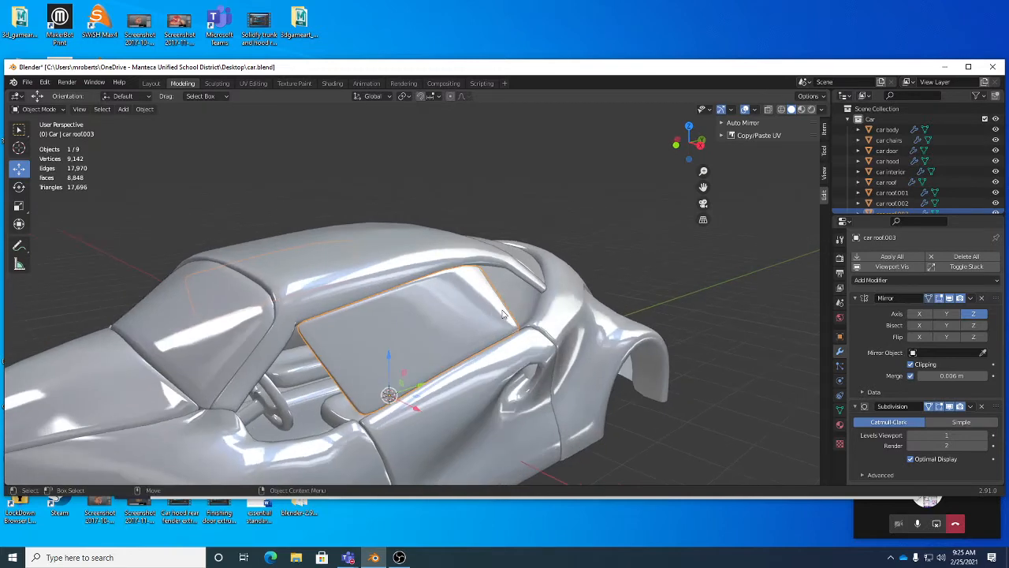
Step: Orbit and zoom around the car to inspect how the side glass fits the door and roof
middle_click_drag(504, 314, 439, 295)
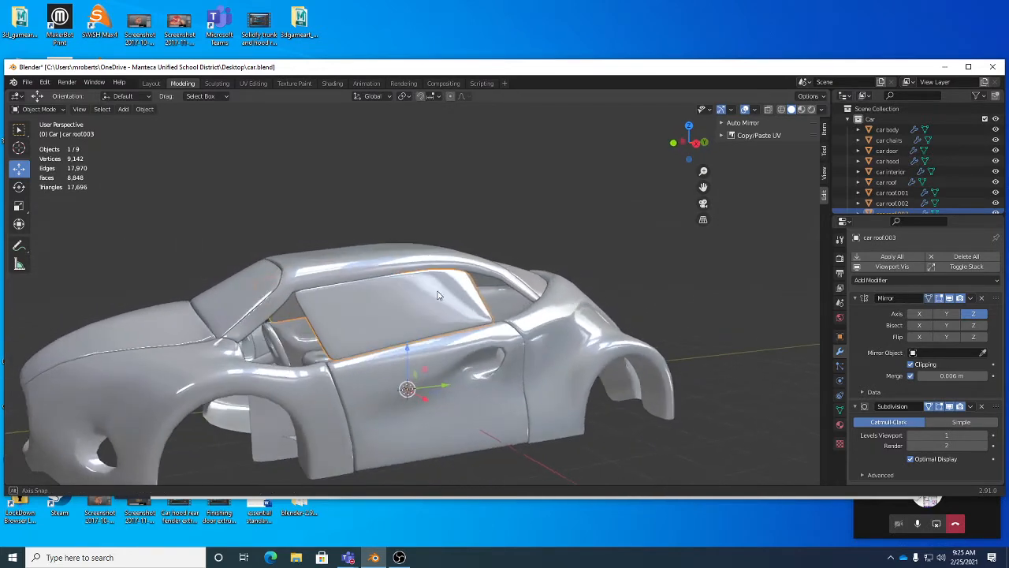
middle_click_drag(324, 298, 399, 297, "shift")
scroll(363, 295, "up", 2)
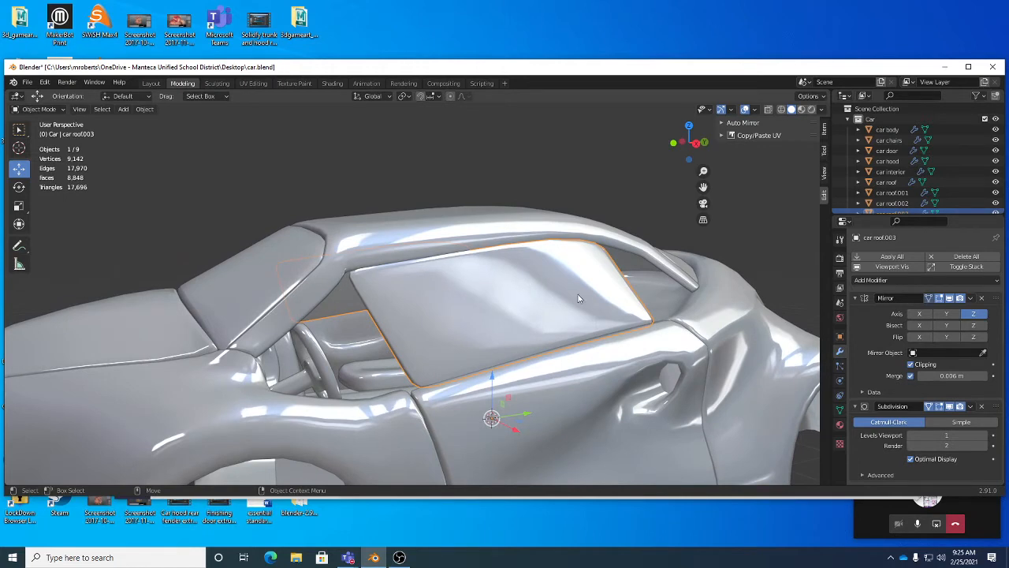
middle_click_drag(581, 297, 556, 331)
middle_click_drag(625, 292, 579, 288, "shift")
middle_click_drag(633, 337, 503, 300)
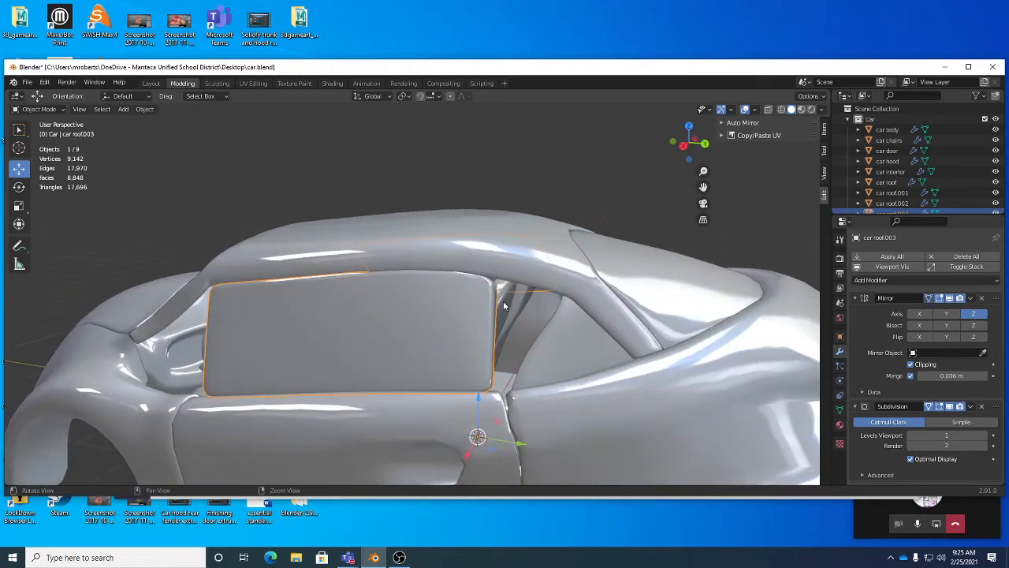
scroll(544, 315, "up", 2)
scroll(530, 309, "down", 1)
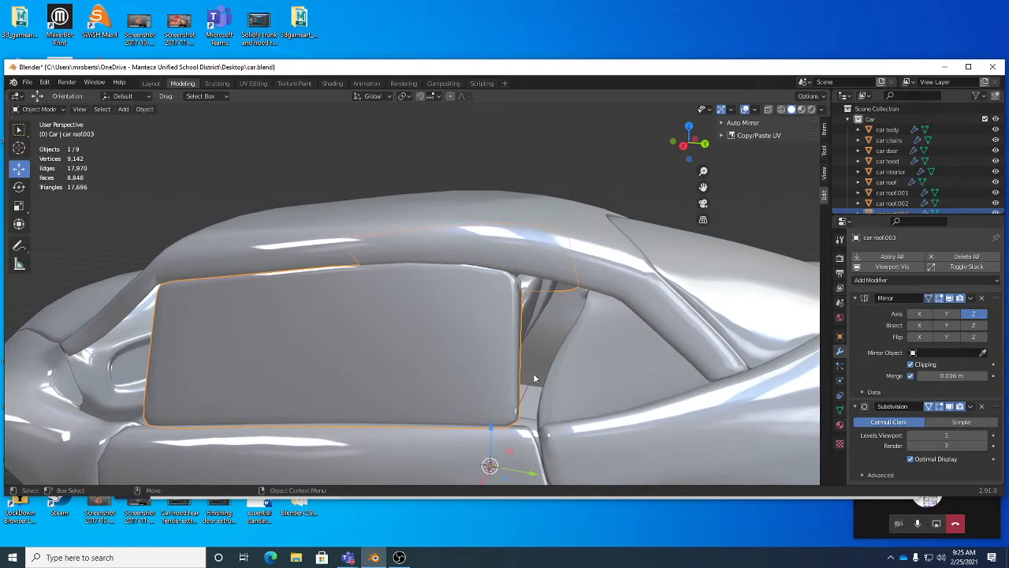
Step: In Edit Mode, select the strip of faces along the glass's rear edge and duplicate it in place
middle_click_drag(507, 329, 417, 317)
key("Tab")
left_click(387, 285)
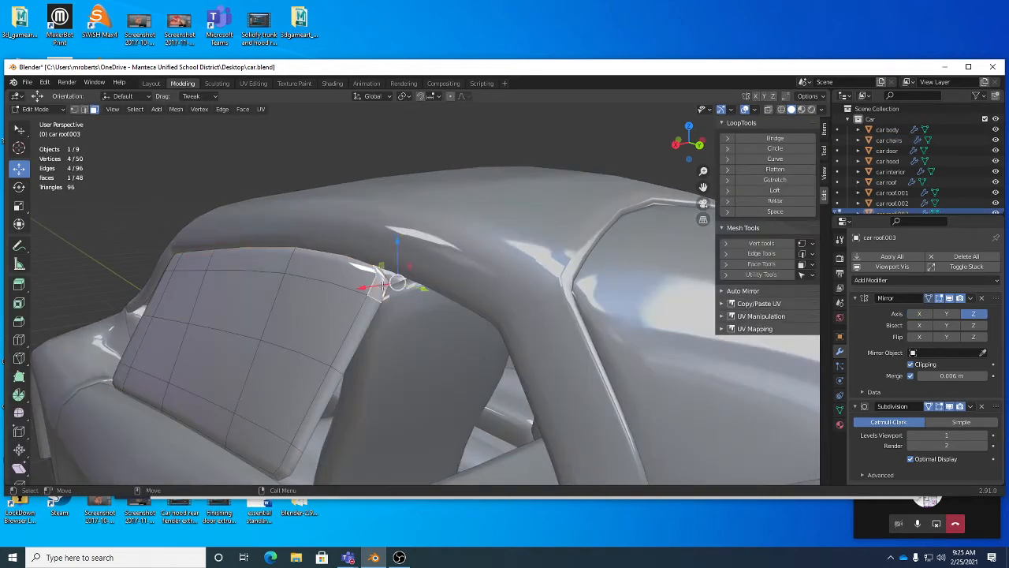
left_click(291, 460, "shift")
key("g")
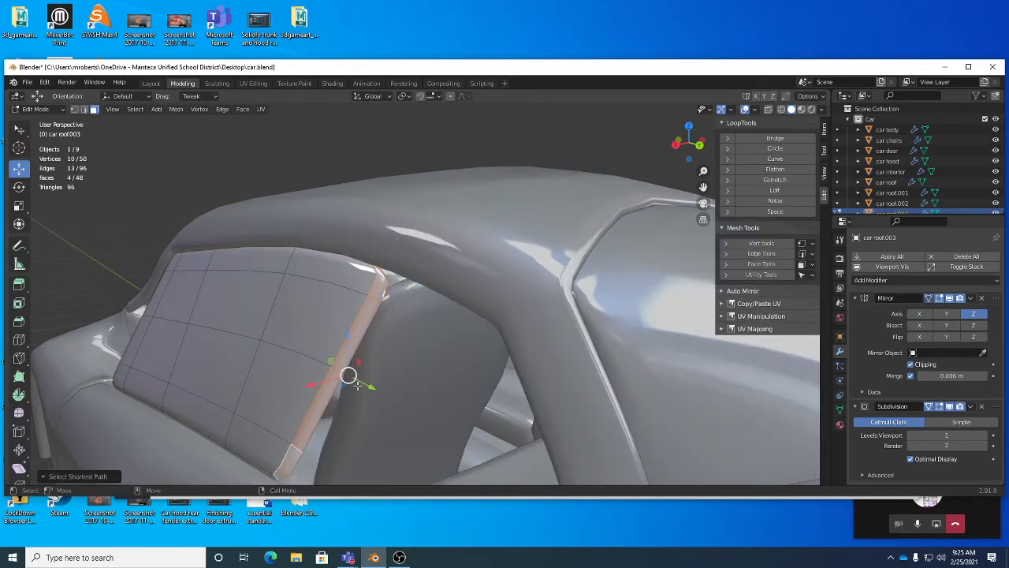
left_click_drag(355, 379, 438, 359, "alt")
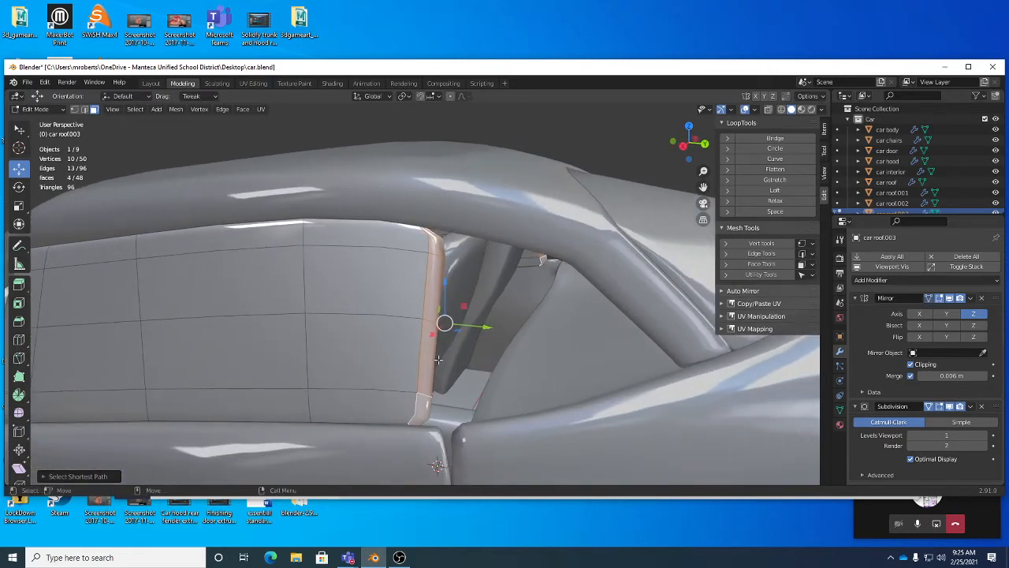
key("shift+d")
right_click(438, 359)
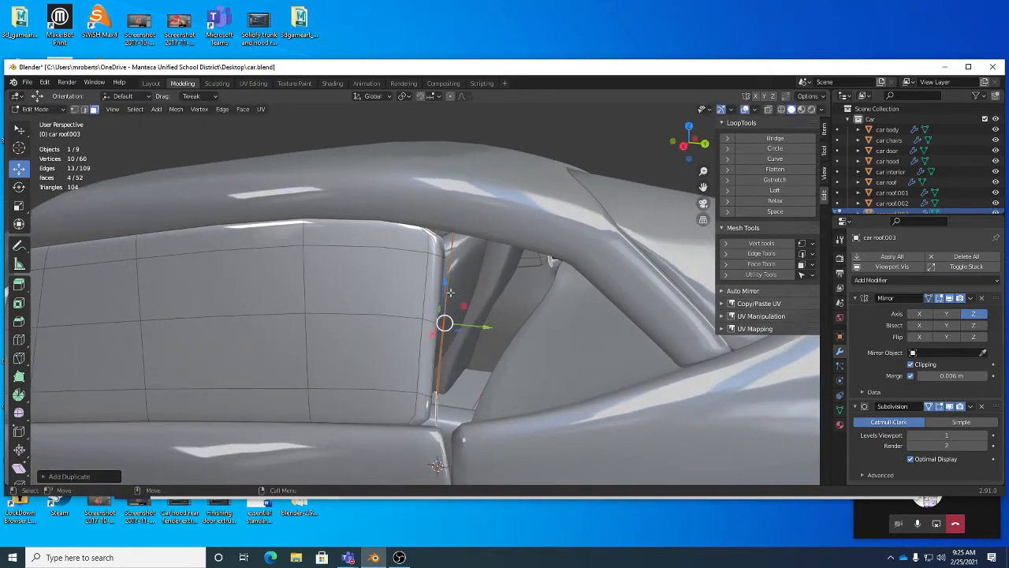
Step: Solidify the duplicated strip of faces with a thickness of 0.1 m
left_click(242, 110)
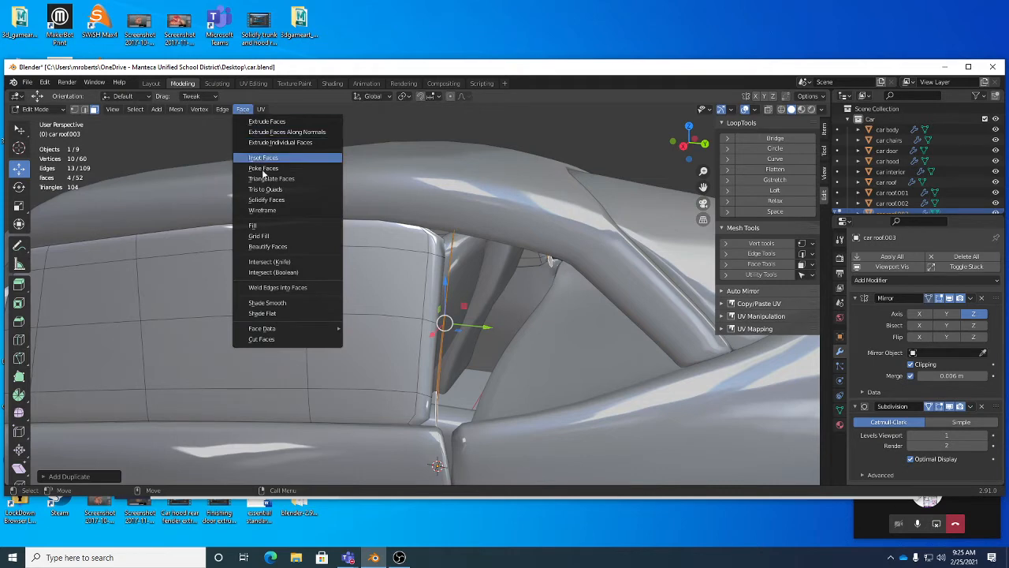
left_click(266, 199)
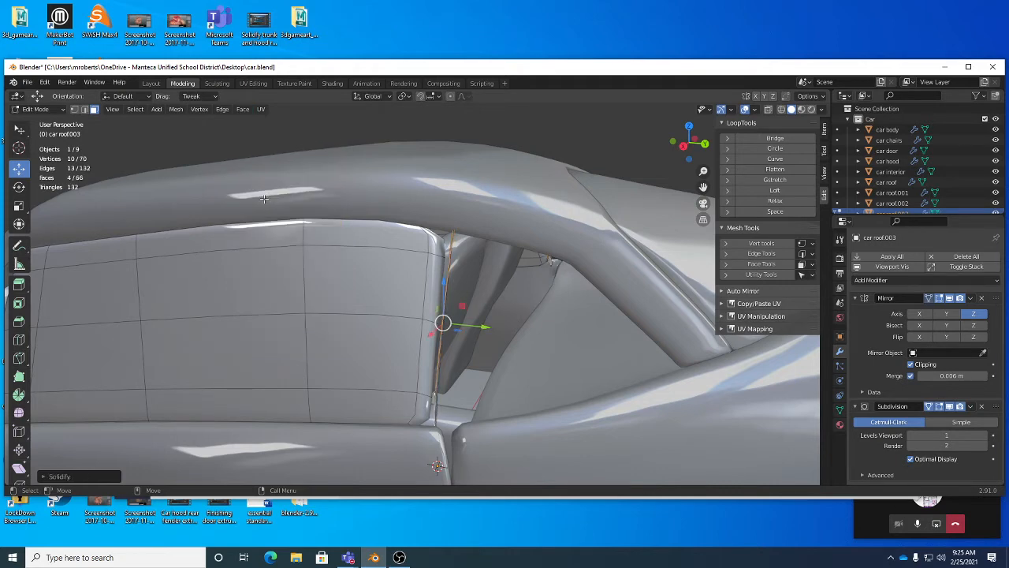
left_click(94, 476)
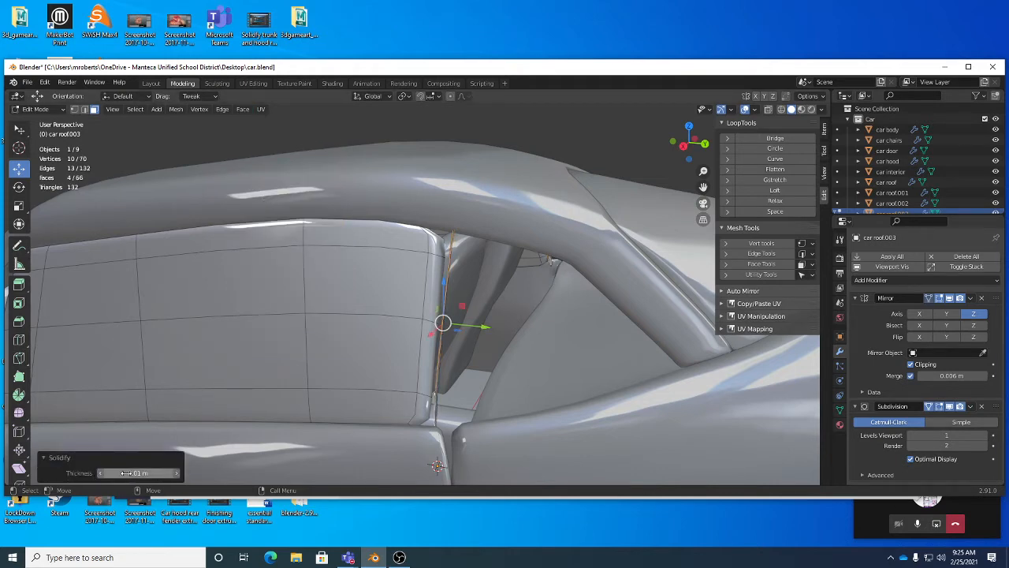
left_click(67, 460)
left_click(68, 476)
left_click_drag(126, 472, 223, 472)
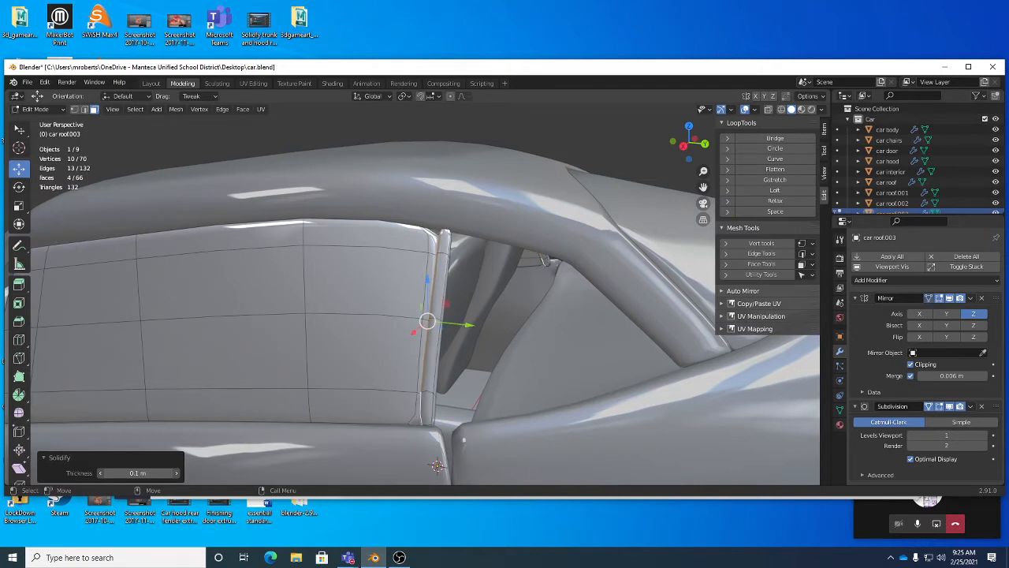
left_click(72, 456)
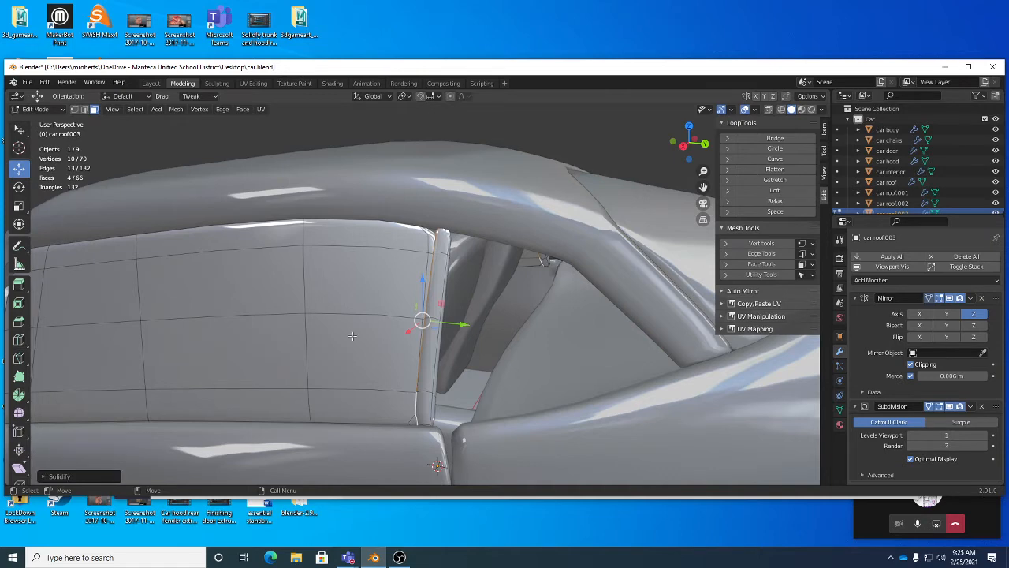
Step: Select the whole solidified strip, then rotate and scale it to form a pillar trim beside the glass
key("ctrl+l")
middle_click_drag(352, 336, 513, 328)
key("r")
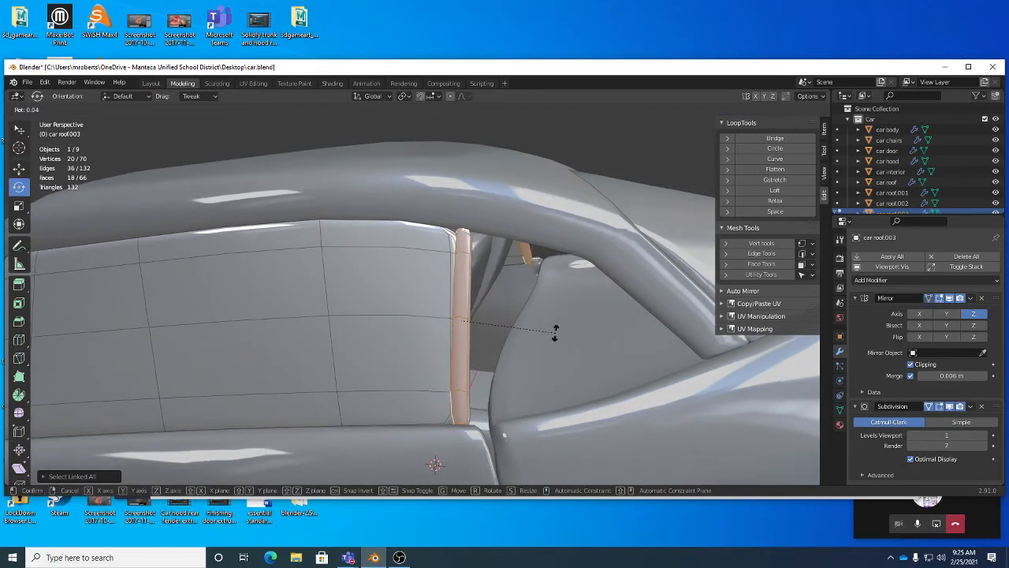
left_click(552, 330)
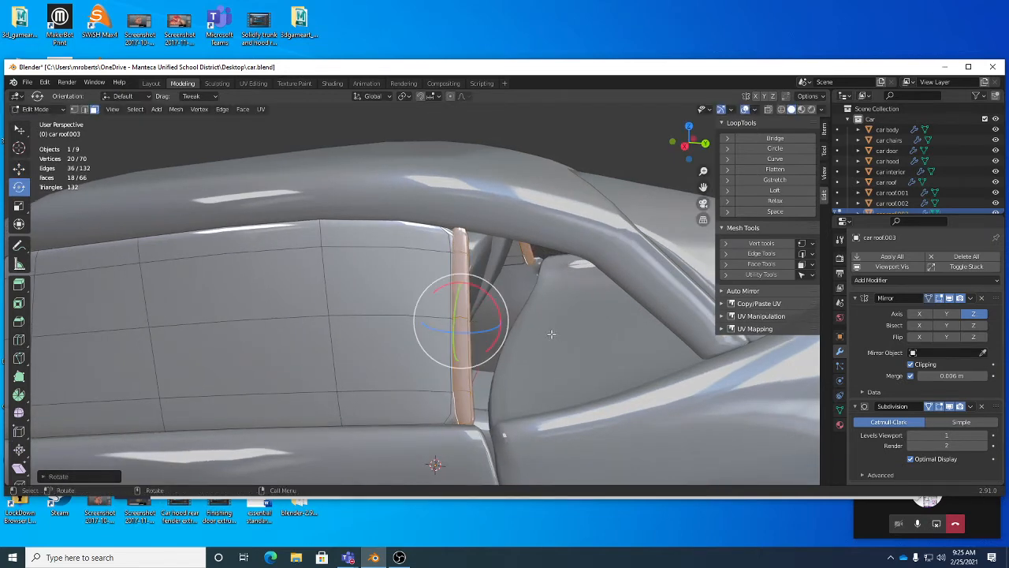
key("r")
middle_click_drag(552, 335, 553, 332)
key("q")
right_click_drag(475, 296, 448, 304, "alt")
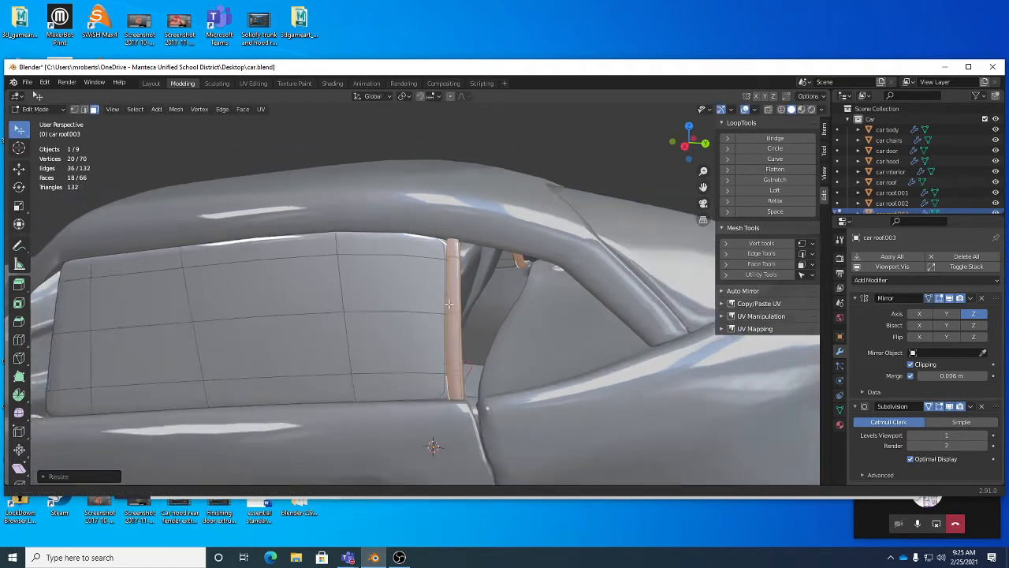
mouse_move(449, 303)
middle_mouse_down()
mouse_move(398, 302)
mouse_move(437, 311)
middle_mouse_up()
Step: Return to Object Mode, select the side glass, and save the file
key("Tab")
left_click(403, 285)
left_click(458, 312)
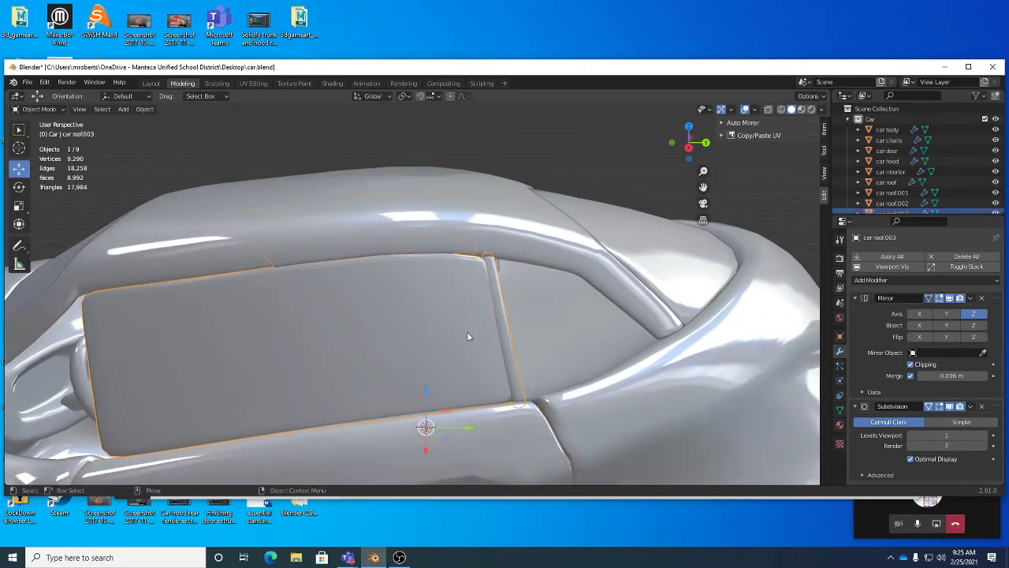
key("ctrl+s")
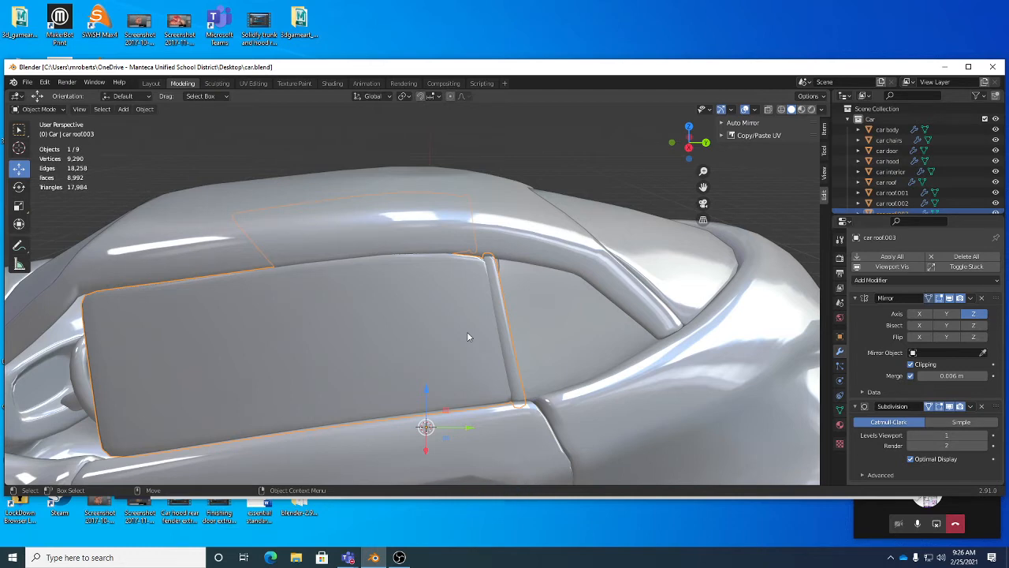
Step: Select the separate window glass objects around the roof and join them into one object
middle_click_drag(533, 299, 511, 250)
middle_click_drag(230, 309, 209, 295)
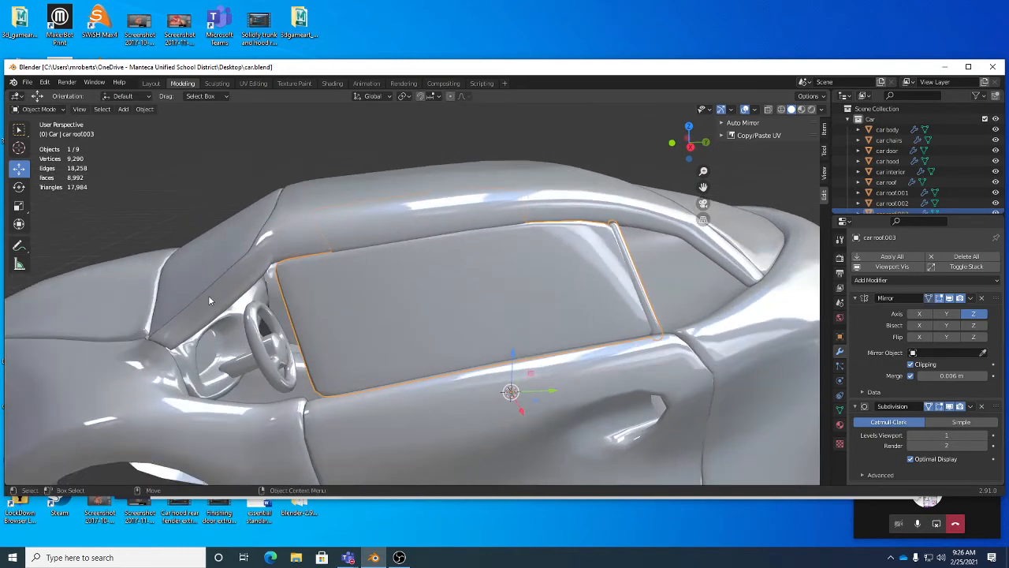
left_click(254, 287)
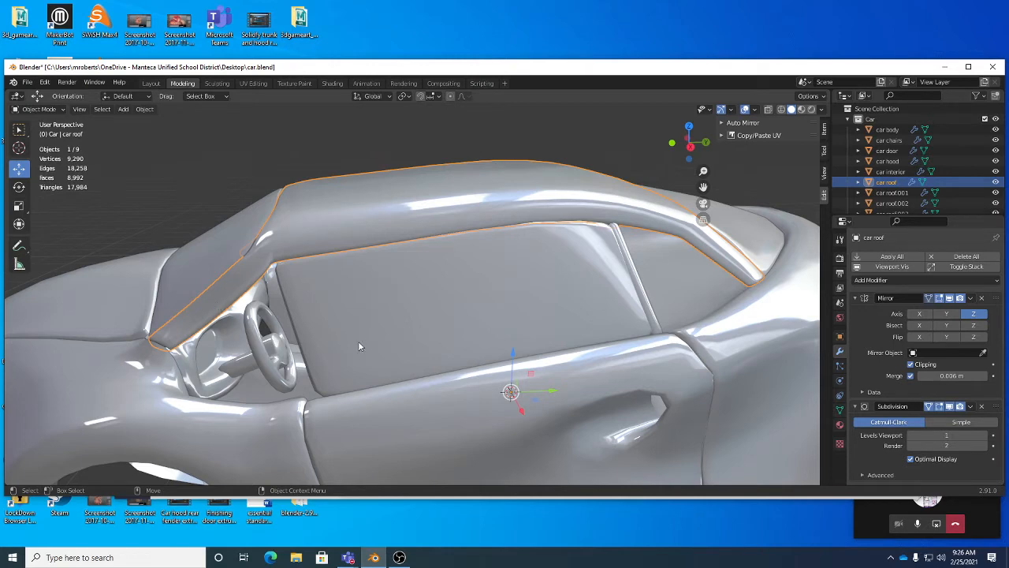
middle_click_drag(358, 343, 437, 318)
left_click(436, 318, "shift")
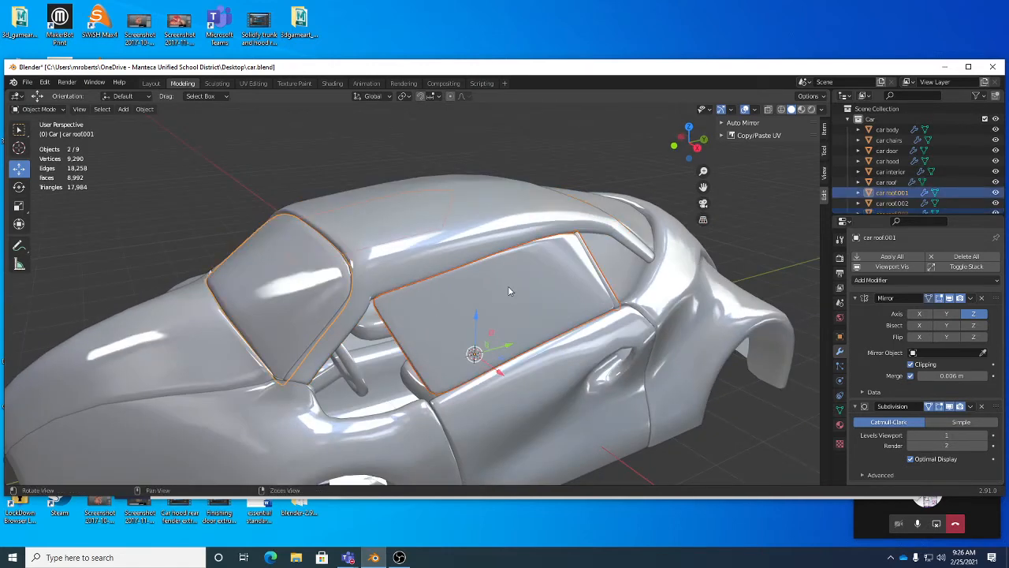
middle_click_drag(508, 286, 548, 302)
left_click(602, 283, "shift")
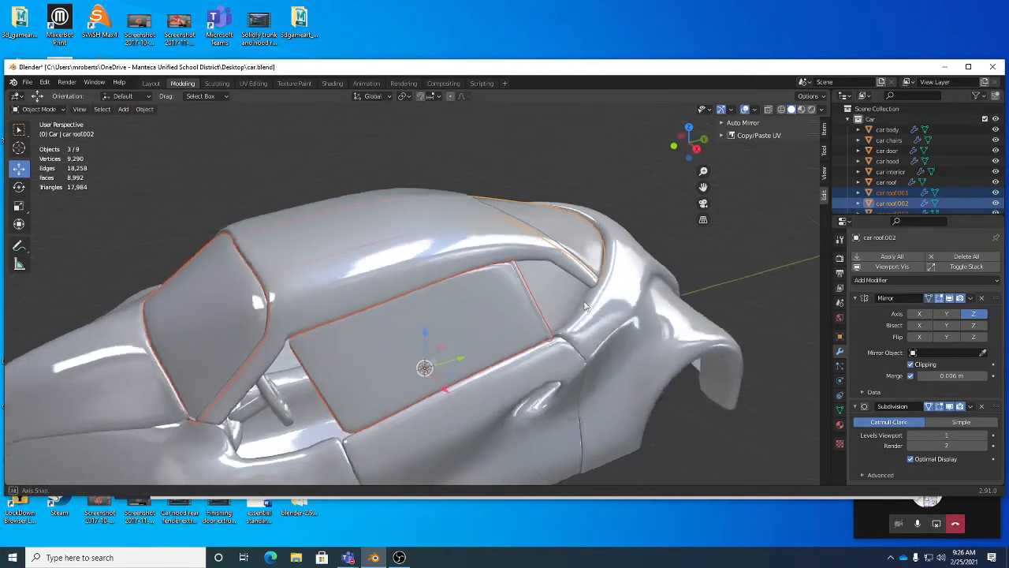
middle_click_drag(602, 285, 602, 294)
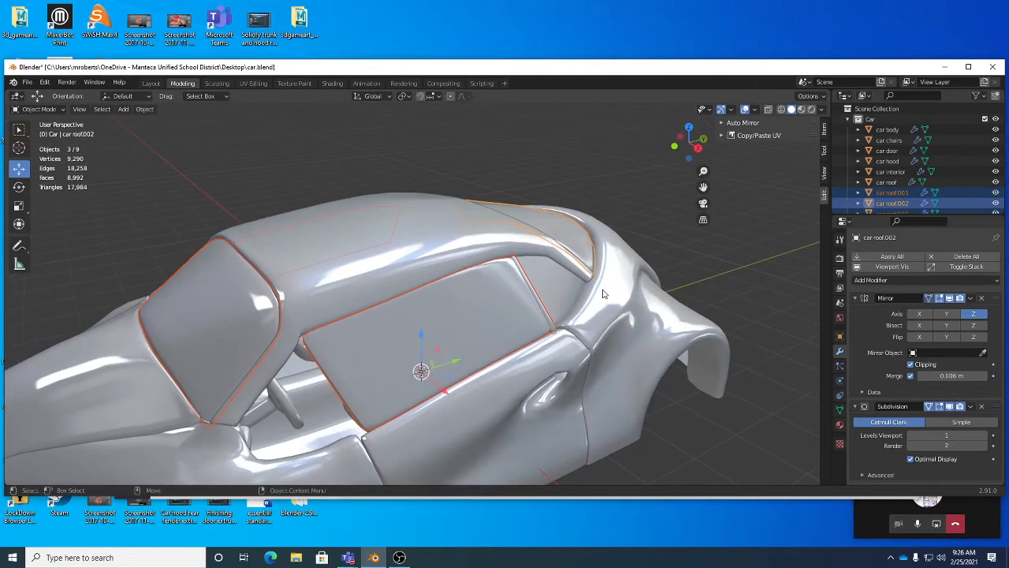
right_click(677, 250)
left_click(676, 251)
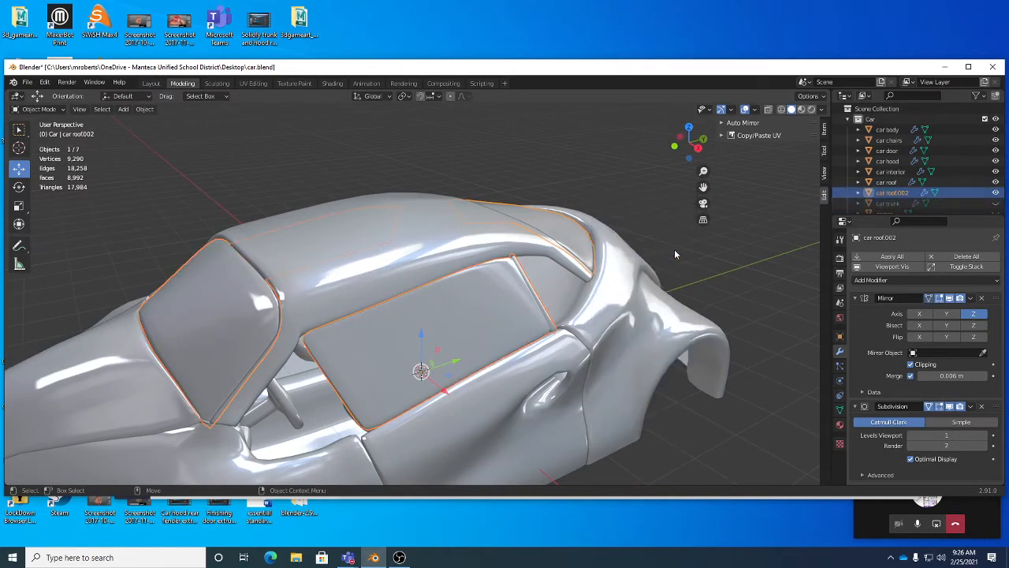
Step: Rename the joined window object as car windows
double_click(891, 192)
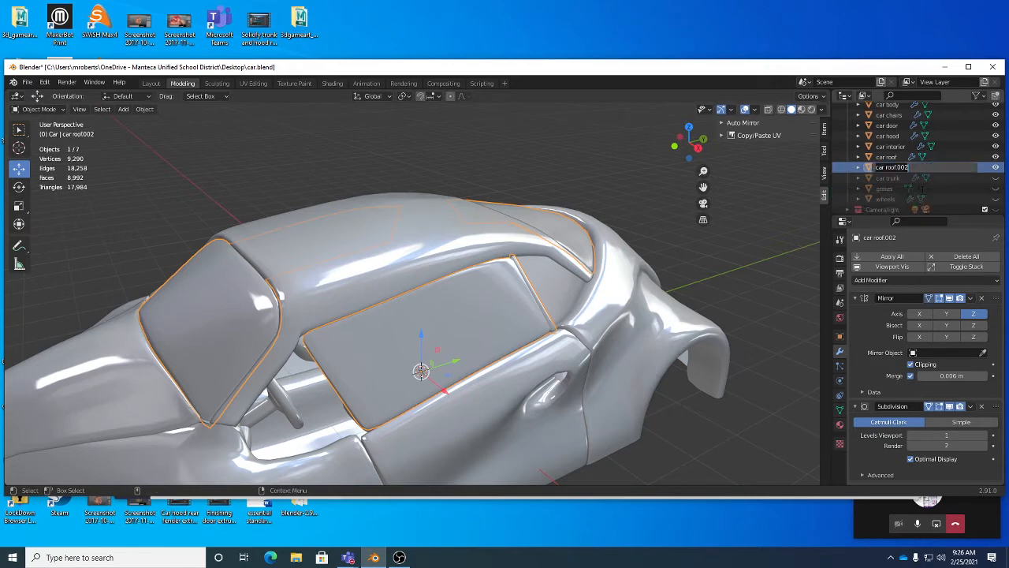
key("Return")
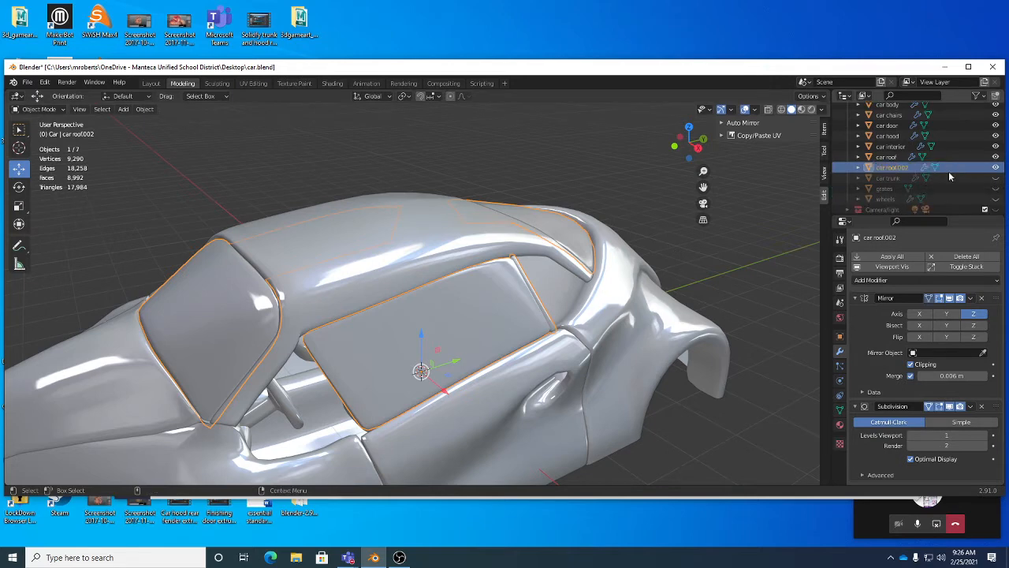
double_click(907, 168)
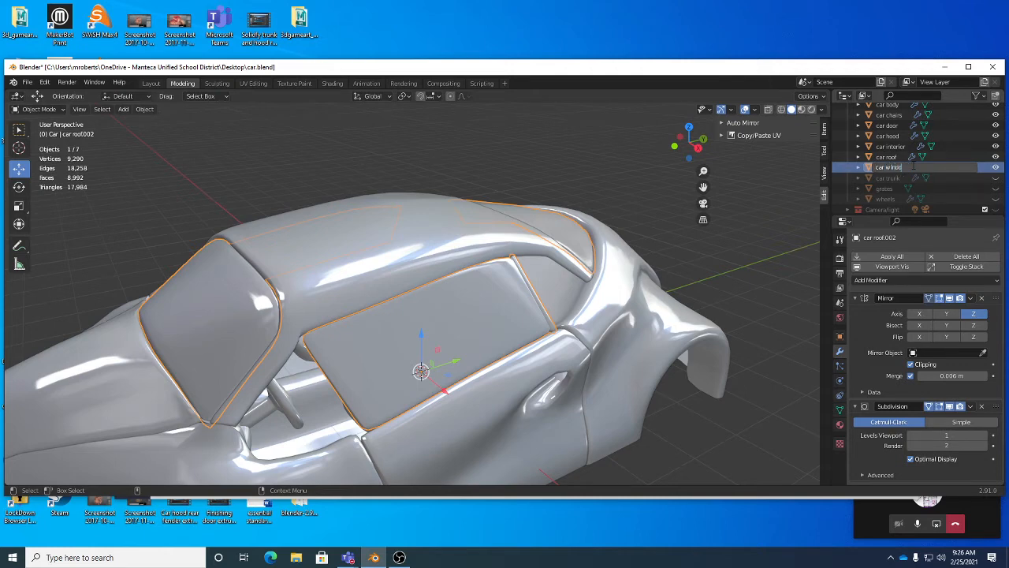
type("car windows")
key("Return")
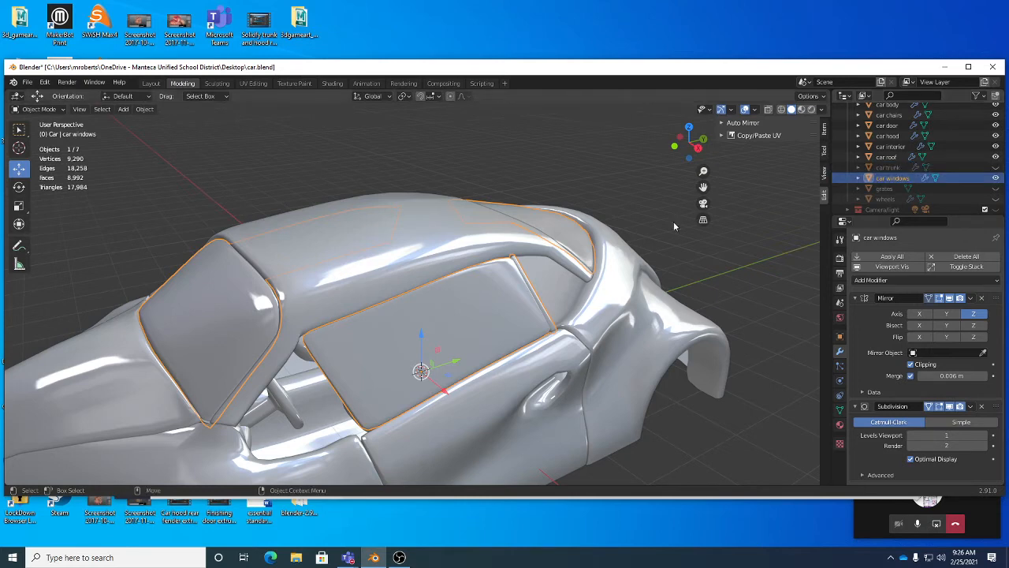
Step: Save the file
middle_click_drag(568, 299, 476, 273)
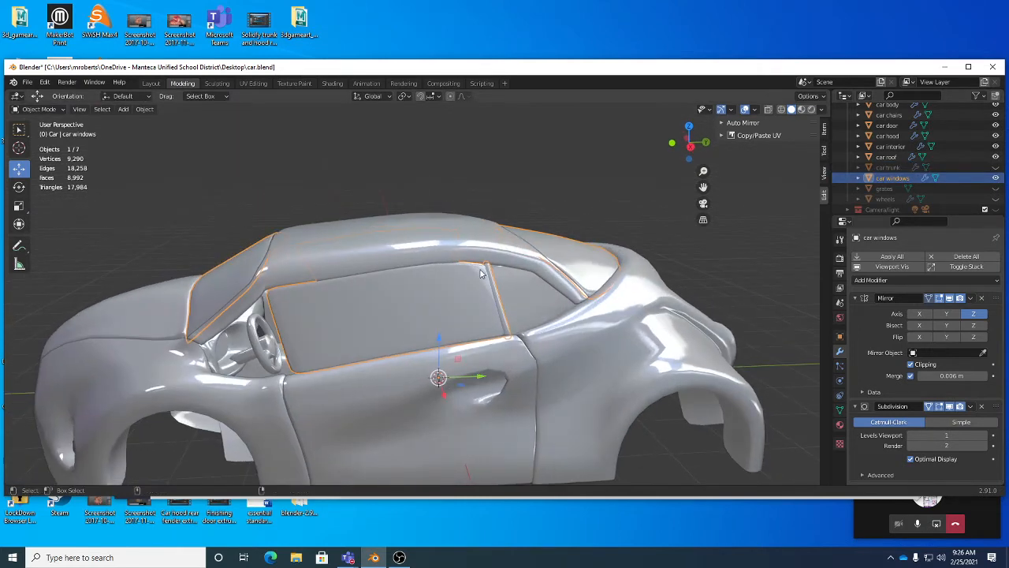
key("ctrl+s")
middle_click_drag(499, 314, 262, 309)
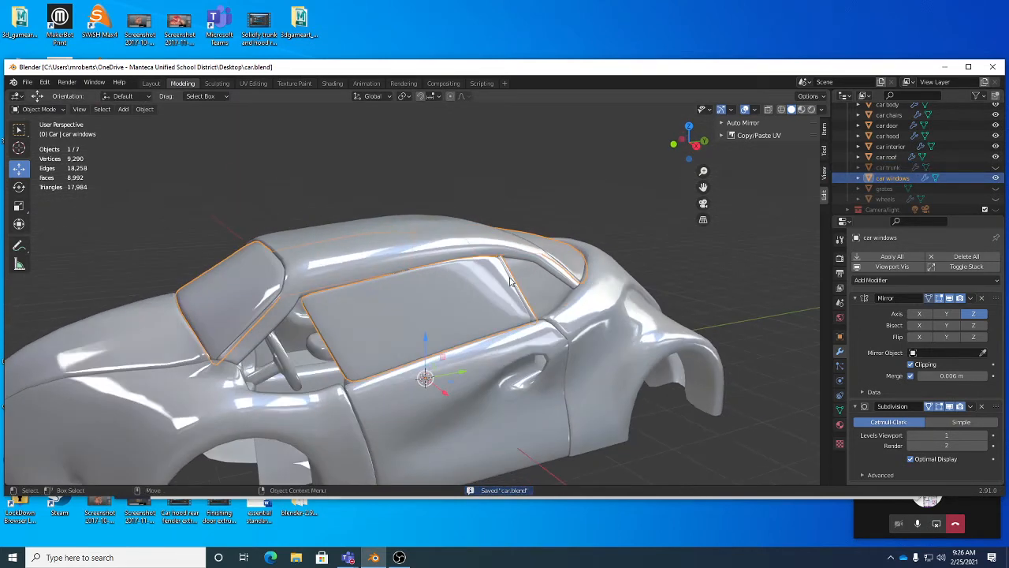
Step: Enter Edit Mode on the car body and duplicate the body faces where the side mirror will attach
middle_click_drag(516, 316, 446, 355)
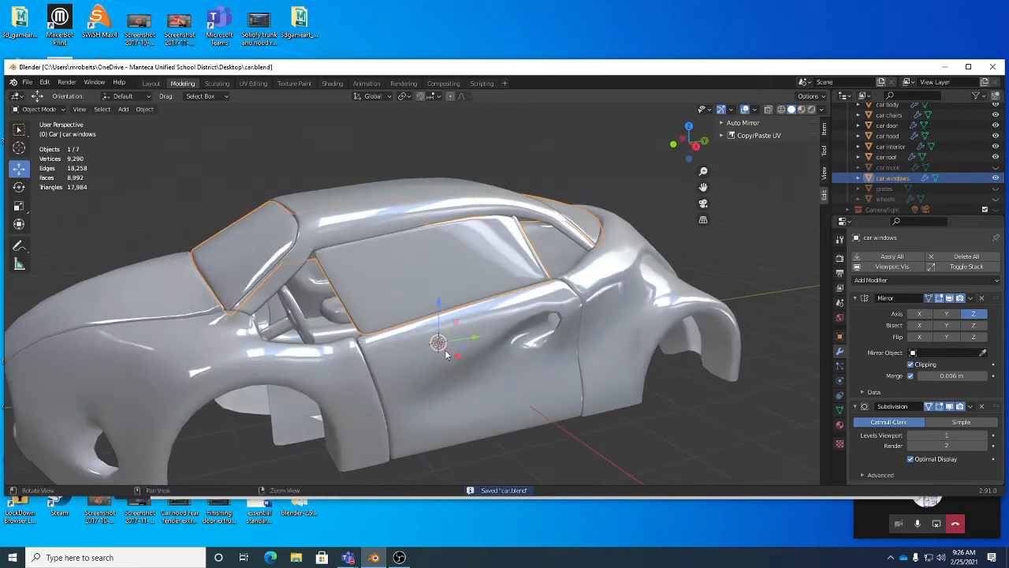
left_click(313, 359)
middle_click_drag(343, 364, 446, 316)
key("Tab")
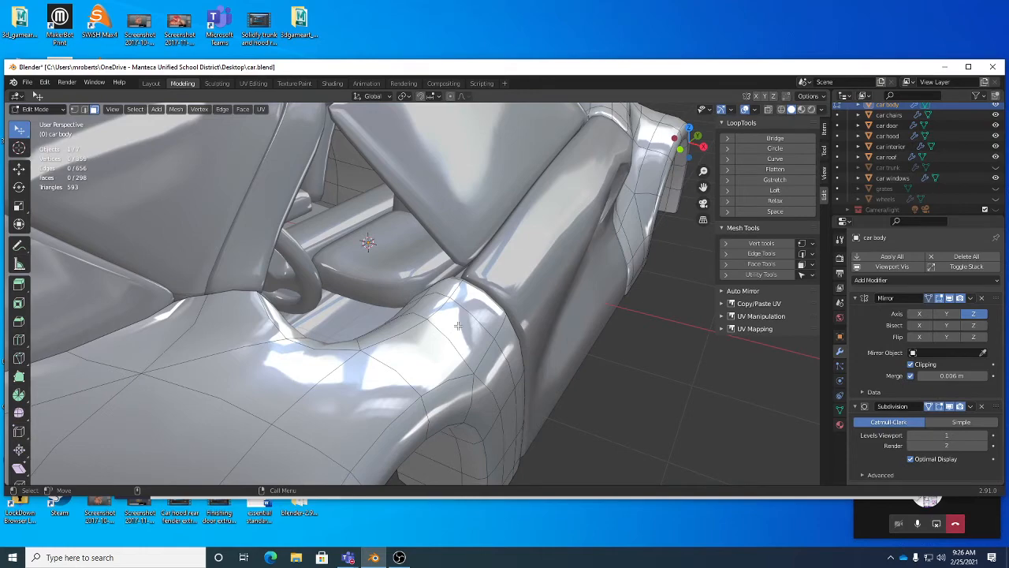
left_click(449, 324)
mouse_move(450, 324)
middle_mouse_down()
mouse_move(443, 285)
mouse_move(410, 302)
mouse_move(498, 325)
mouse_move(457, 327)
middle_mouse_up()
key("g")
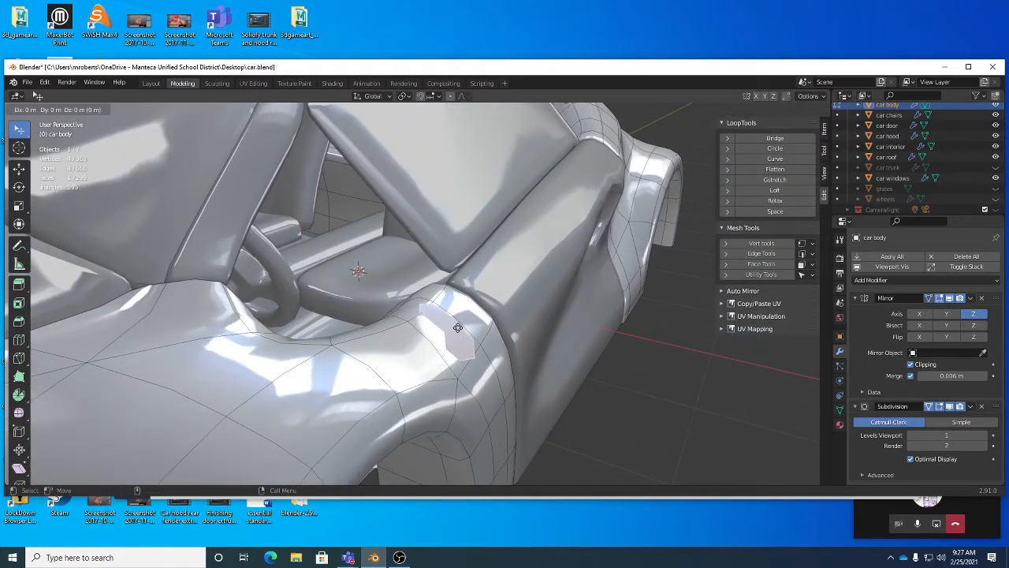
left_click(459, 327)
left_click_drag(520, 340, 463, 343, "alt")
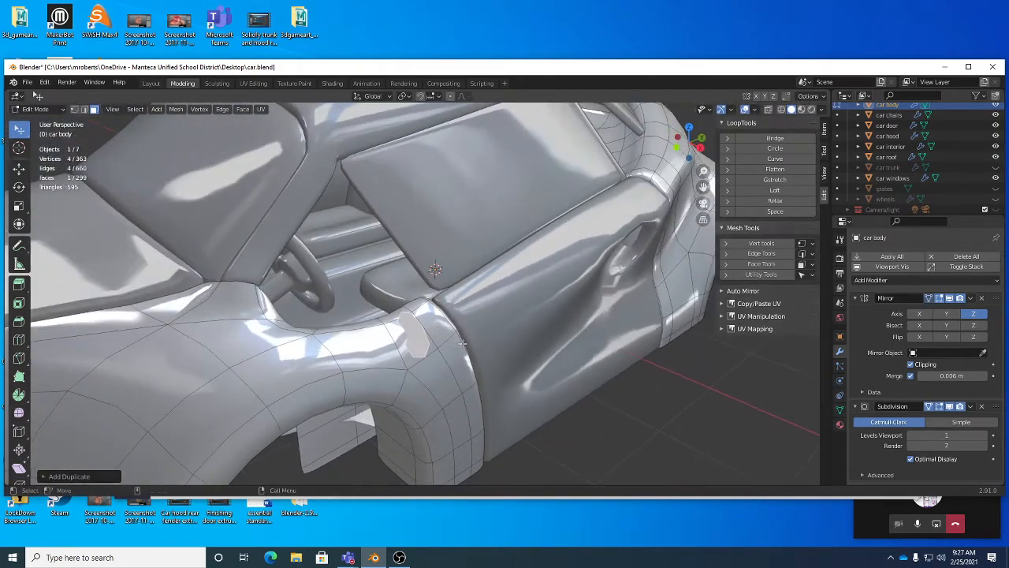
Step: Separate the duplicated faces into their own object and open that new piece in Edit Mode
right_click(584, 422)
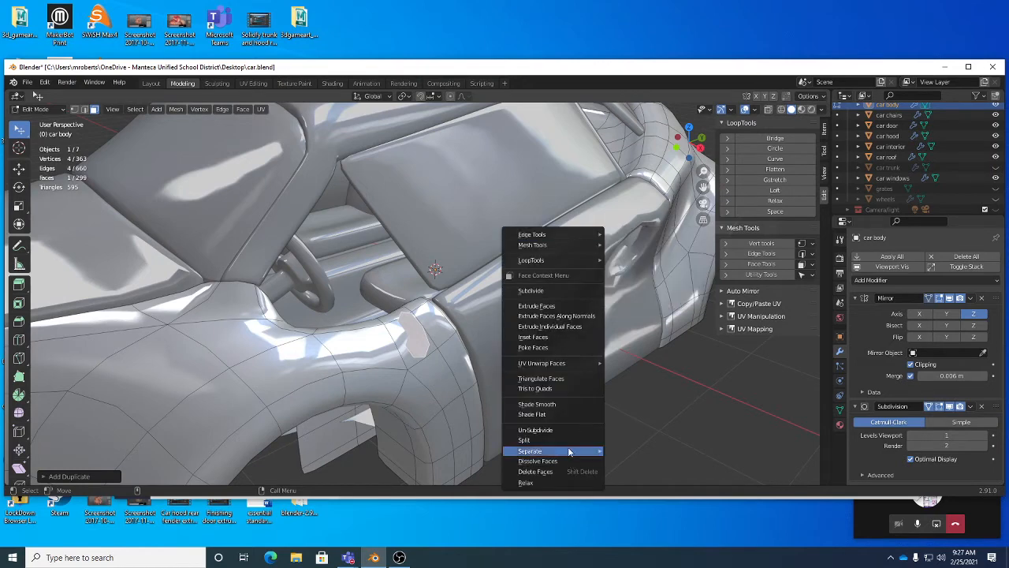
mouse_move(569, 451)
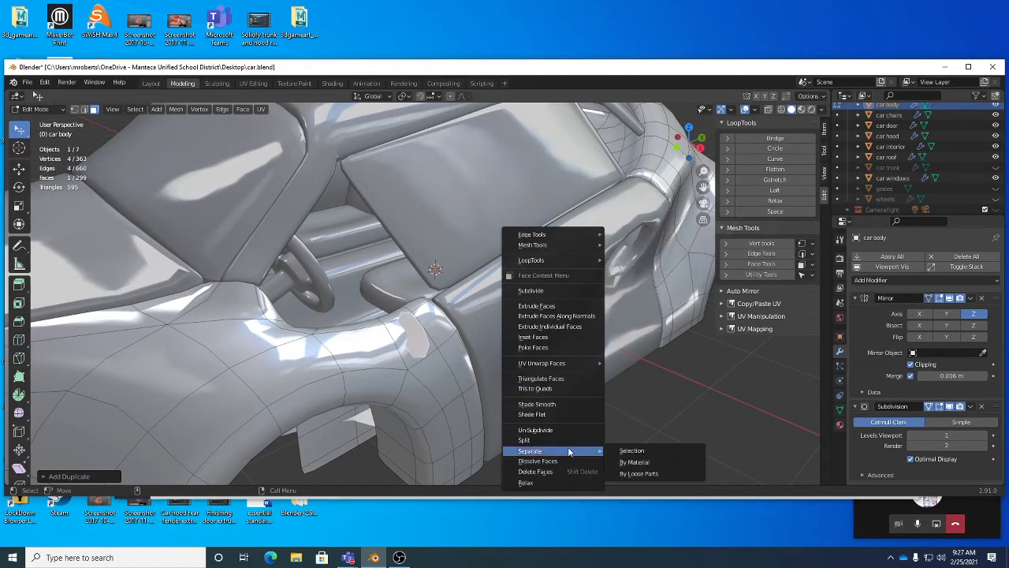
left_click(632, 450)
left_click_drag(515, 391, 452, 375, "alt")
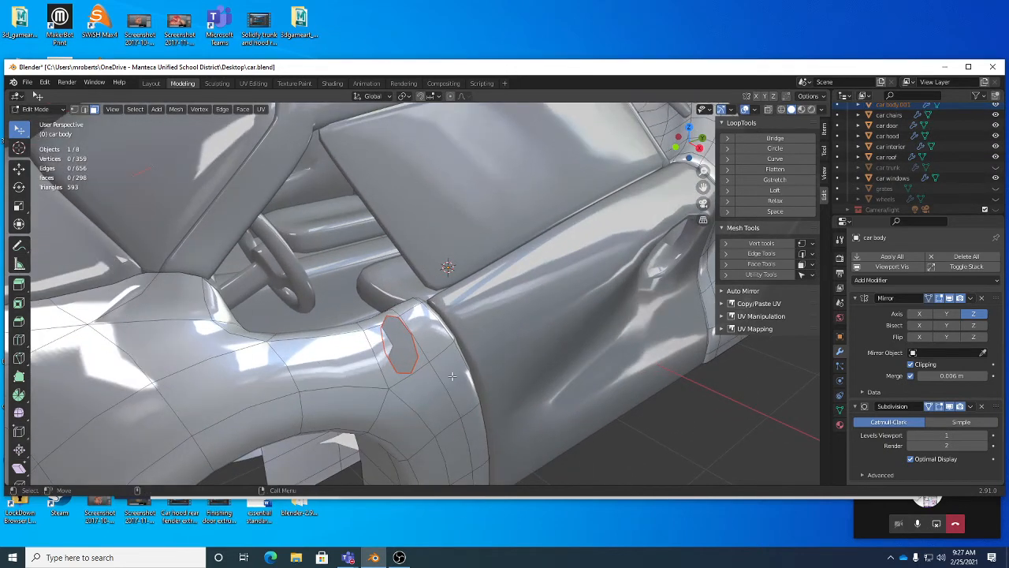
key("Tab")
left_click(408, 344)
left_click_drag(408, 344, 430, 345, "alt")
key("Tab")
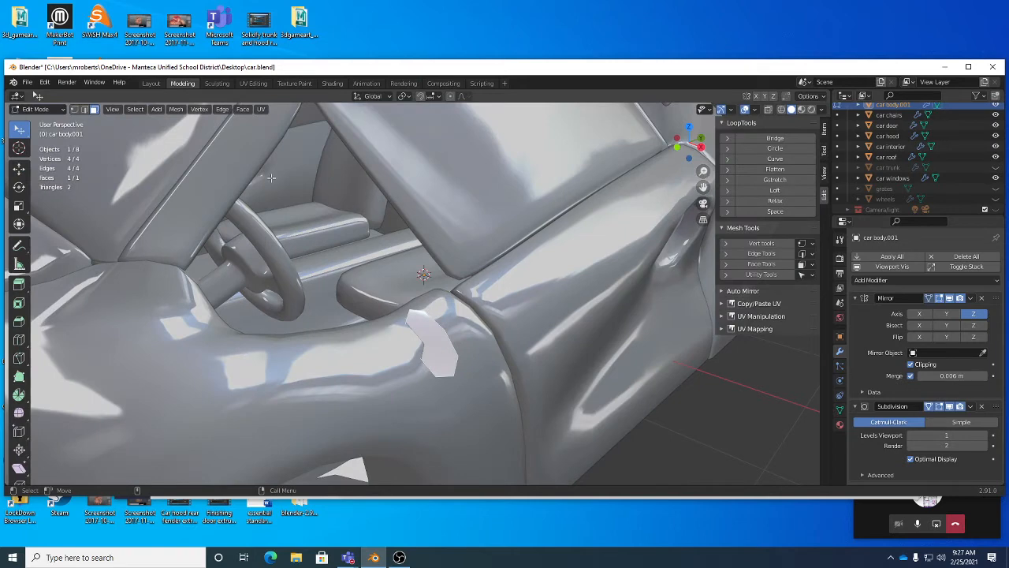
Step: Solidify the separated faces, setting the thickness to about 0.27 m
left_click(243, 109)
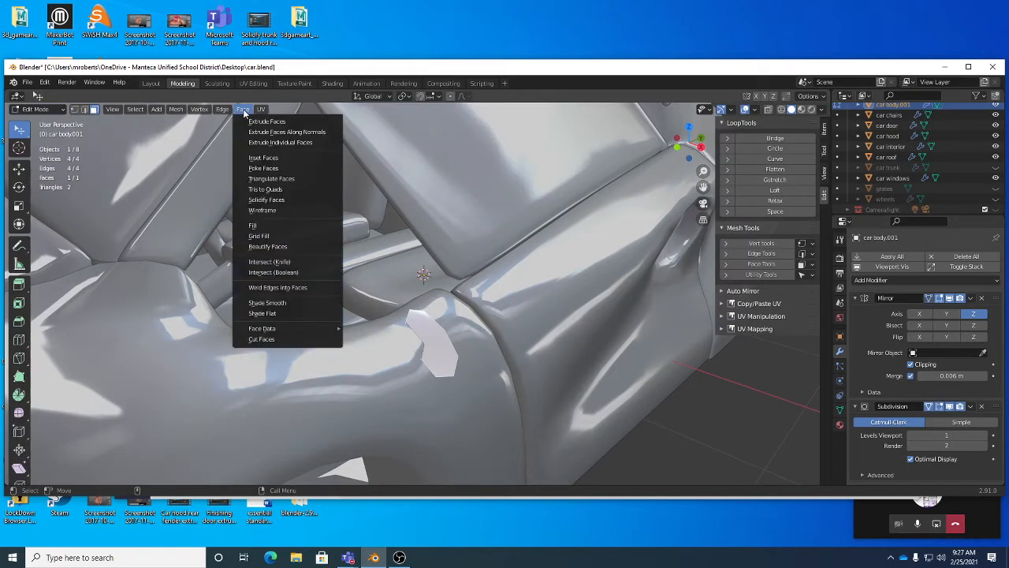
left_click(280, 199)
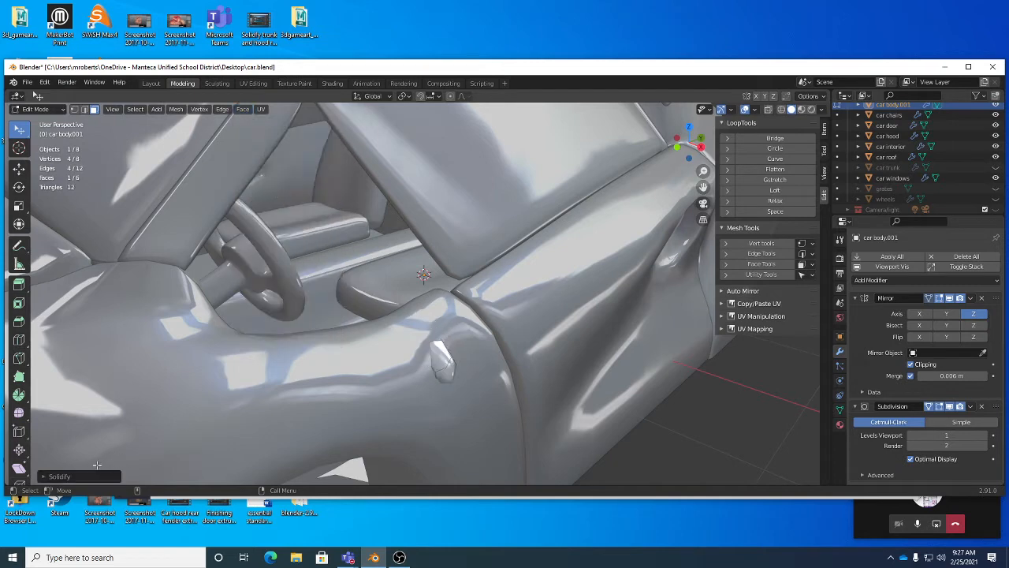
left_click(94, 476)
mouse_move(119, 472)
left_mouse_down()
mouse_move(136, 472)
mouse_move(120, 472)
left_mouse_up()
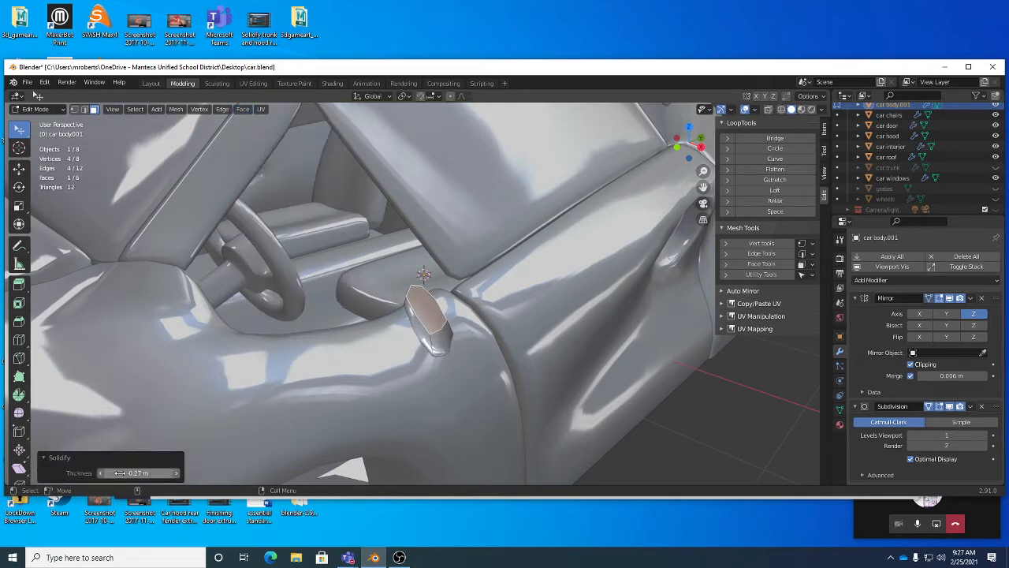
left_click(68, 458)
Step: Select all linked geometry of the mirror piece and flip its normals
middle_click_drag(387, 356, 234, 172)
key("ctrl+l")
left_click(175, 109)
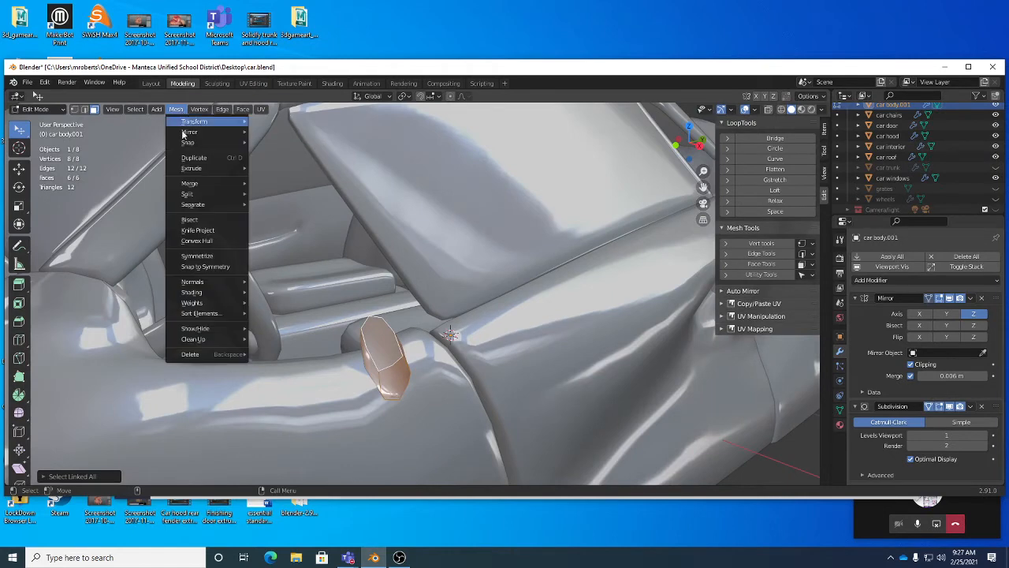
mouse_move(201, 281)
left_click(293, 280)
middle_click_drag(298, 291, 333, 364)
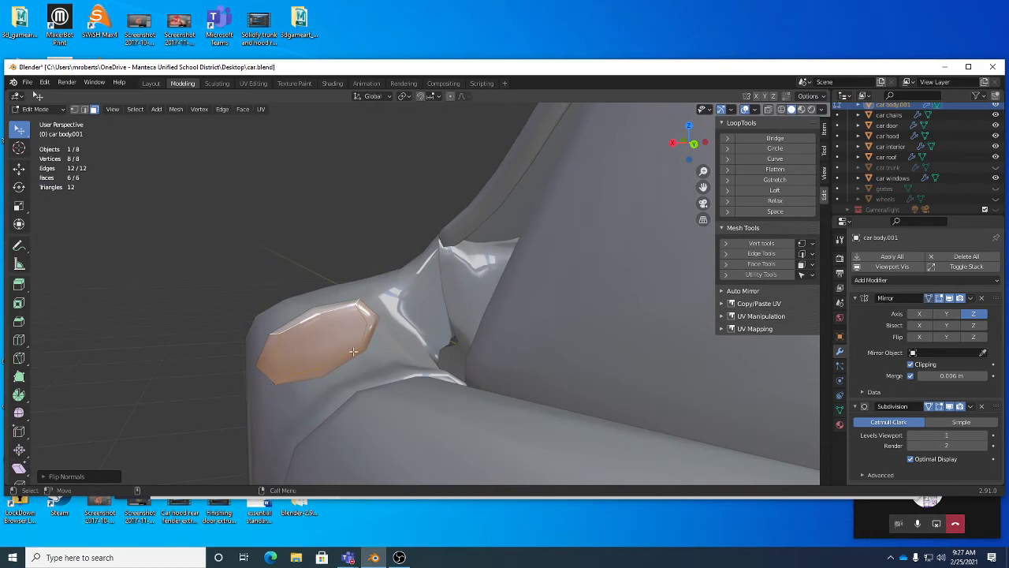
Step: Move the outer face of the mirror block to shape the mirror mount
left_click_drag(332, 365, 336, 371)
middle_click_drag(336, 372, 432, 403)
middle_click_drag(531, 435, 445, 443)
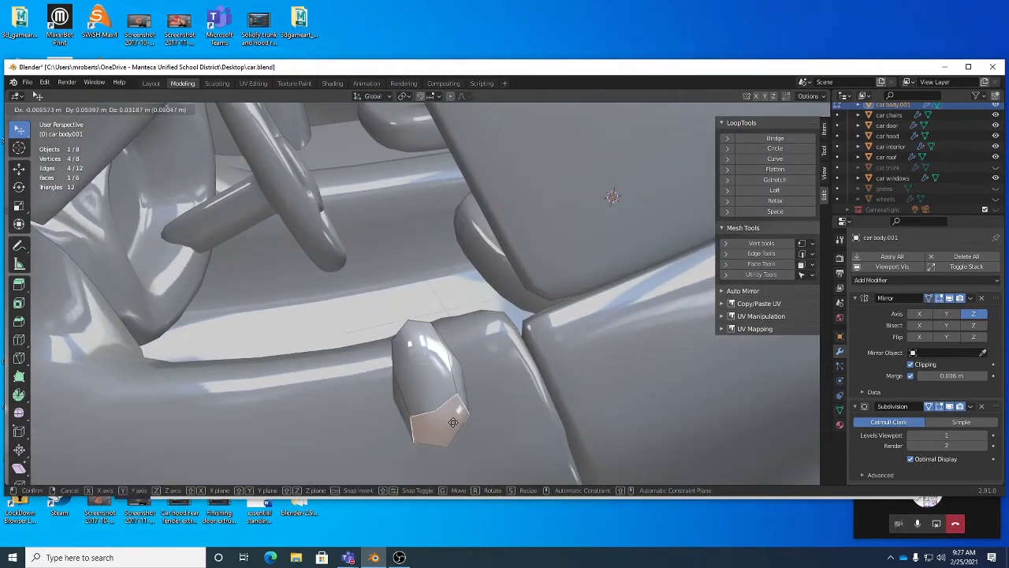
key("g")
left_click(352, 402)
middle_click_drag(351, 402, 367, 351)
key("g")
left_click(318, 377)
middle_click_drag(366, 351, 347, 360)
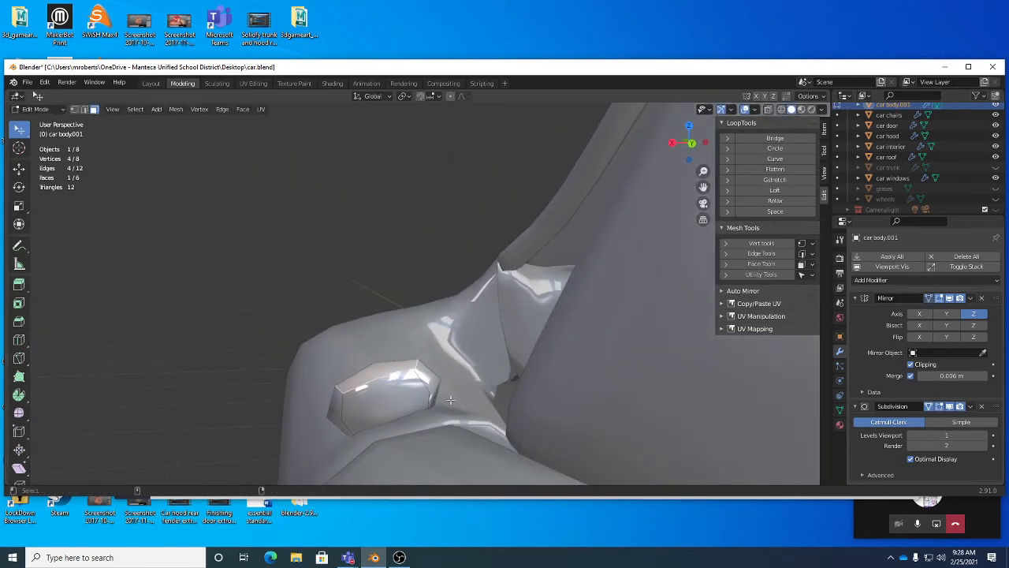
Step: Extrude the outer face outward and rotate it to angle the mirror arm
key("ctrl+e")
key("e")
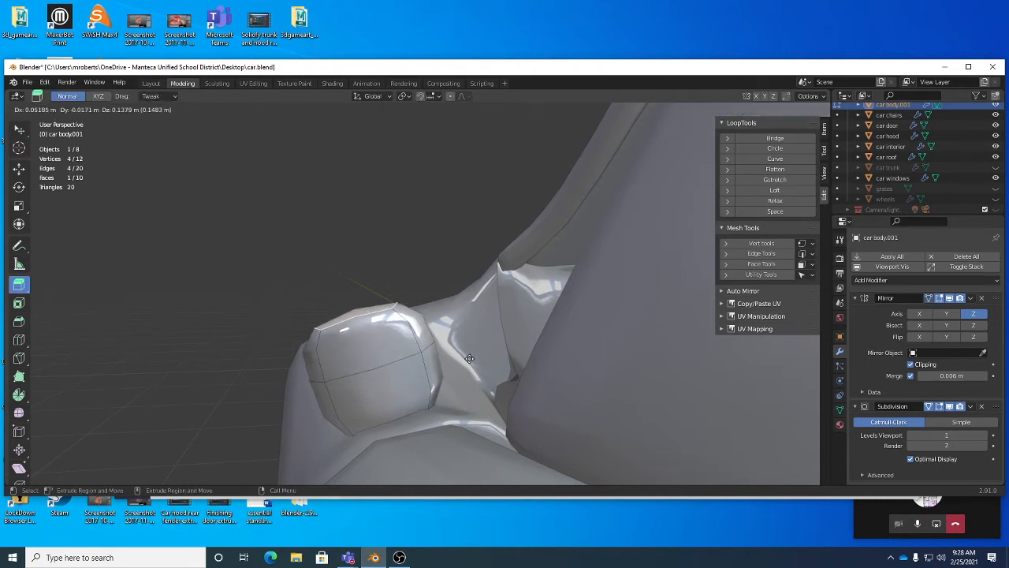
left_click(472, 352)
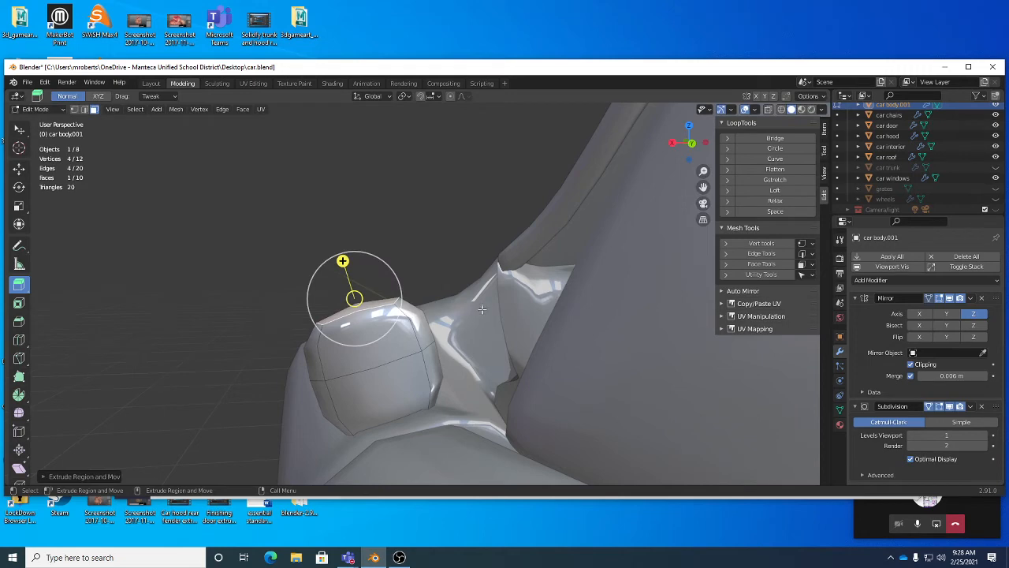
key("e")
middle_click_drag(487, 298, 483, 327)
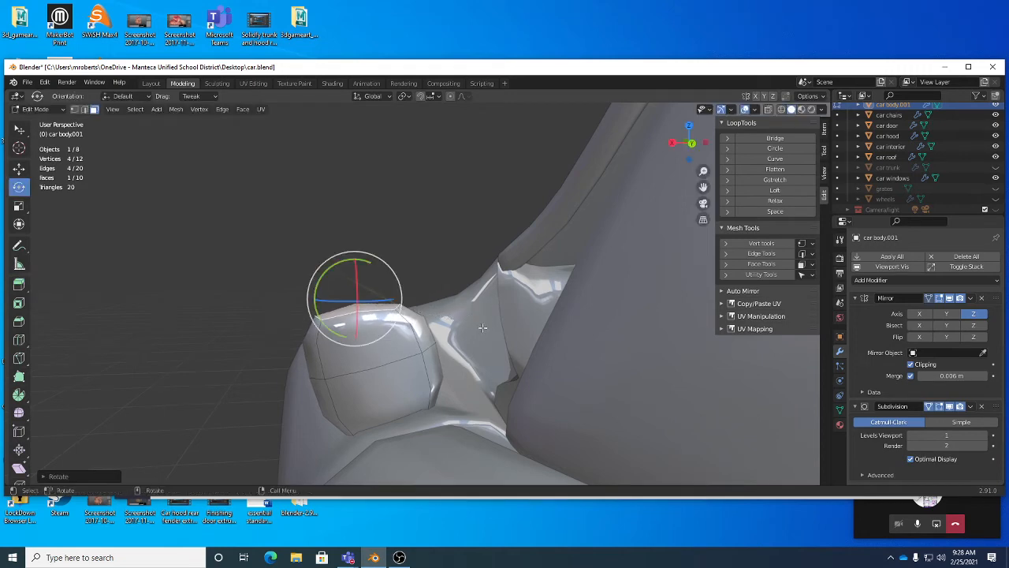
left_click(308, 351)
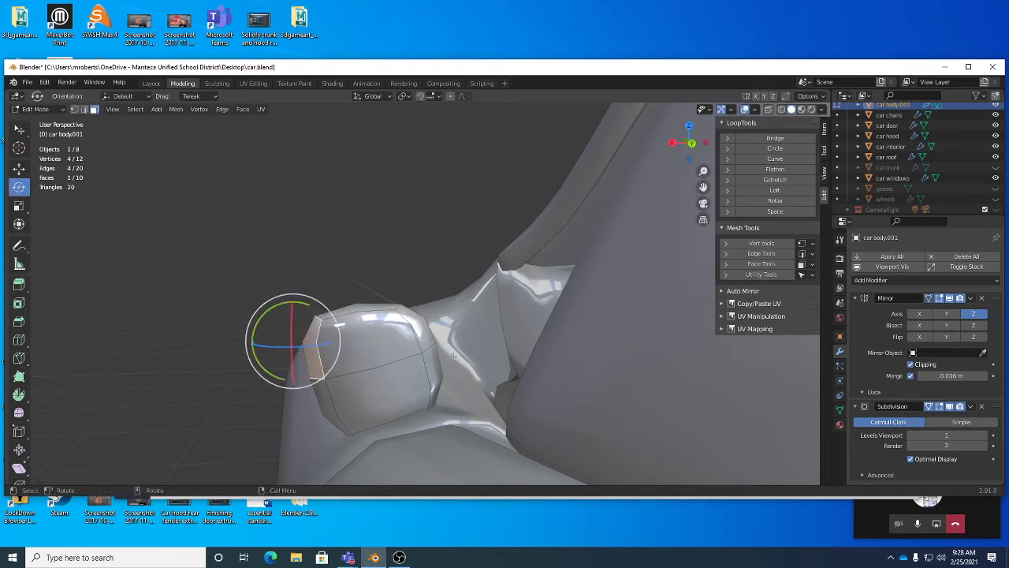
Step: Extrude the face again to form the mirror housing and move it into place
key("e")
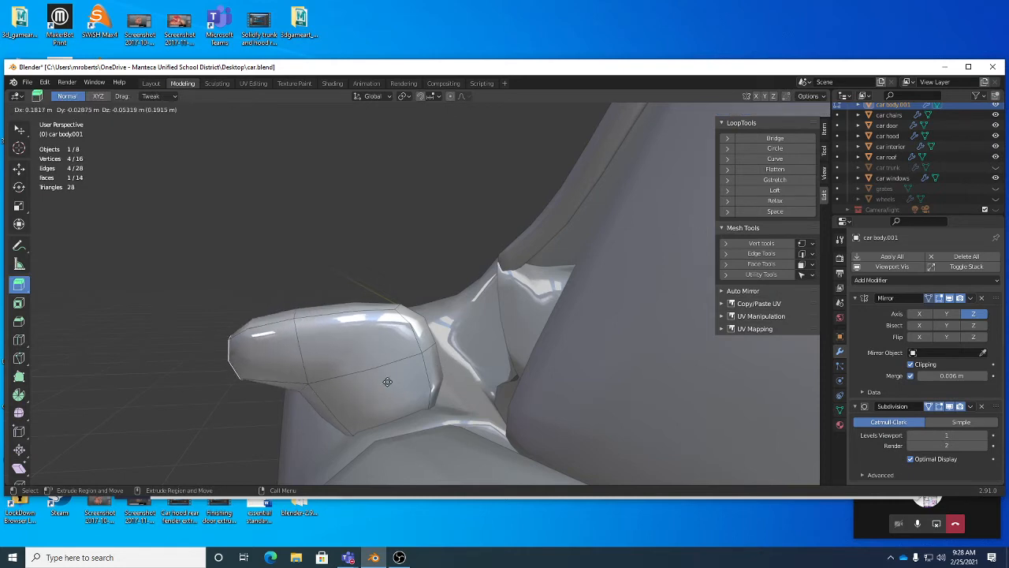
mouse_move(387, 382)
left_mouse_down()
mouse_move(356, 387)
mouse_move(374, 387)
left_mouse_up()
left_click_drag(375, 387, 484, 382, "alt")
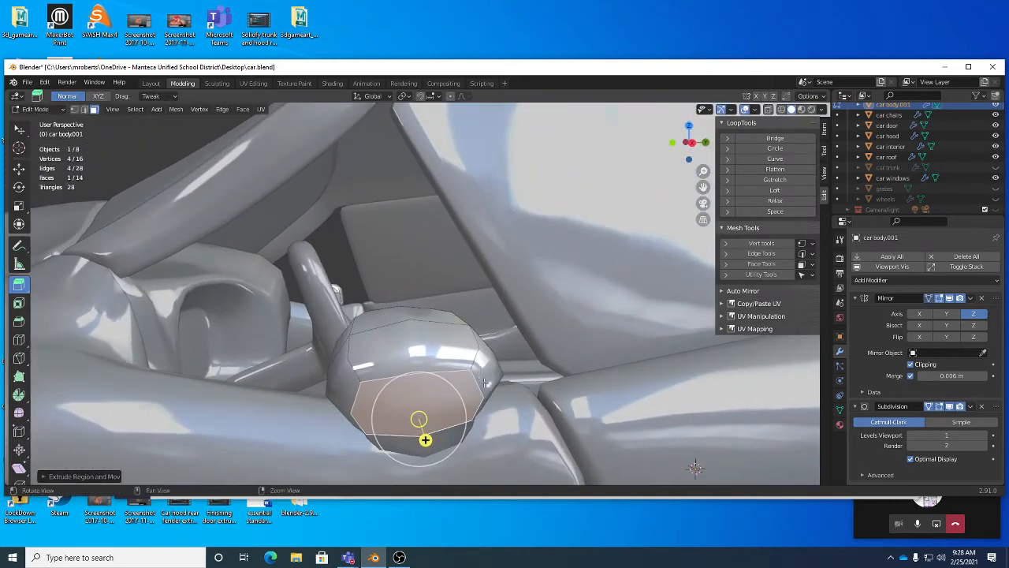
key("w")
middle_click_drag(492, 380, 509, 375)
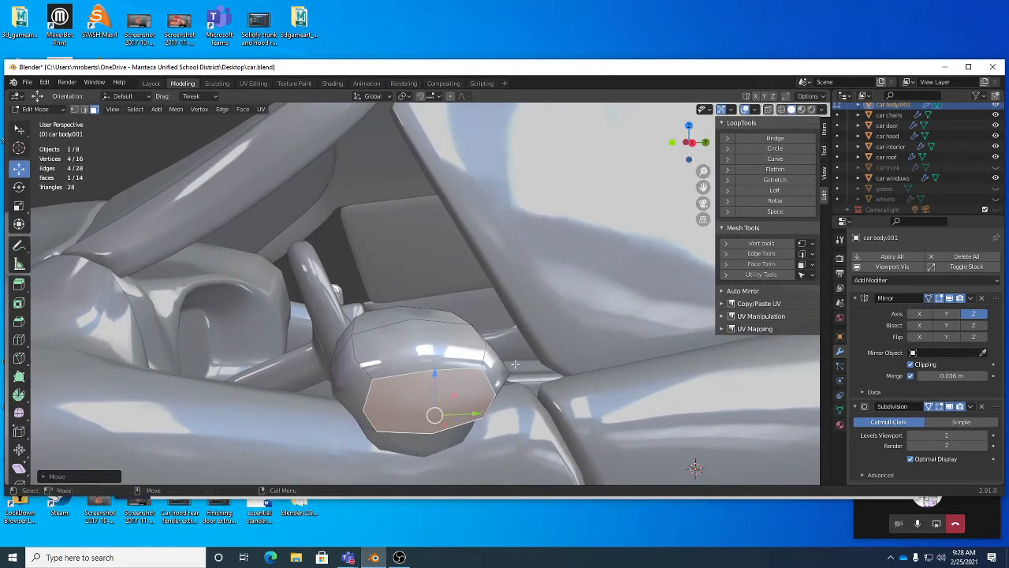
Step: Switch to edge selection and reposition edges to refine the mirror housing's shape
key("q")
key("2")
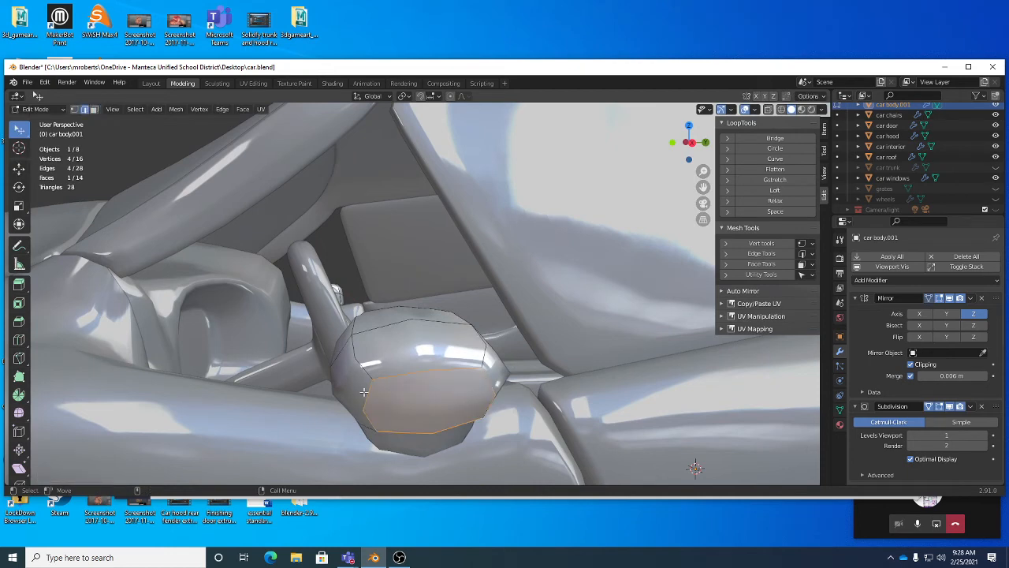
left_click_drag(364, 399, 442, 395)
middle_click_drag(442, 396, 413, 370)
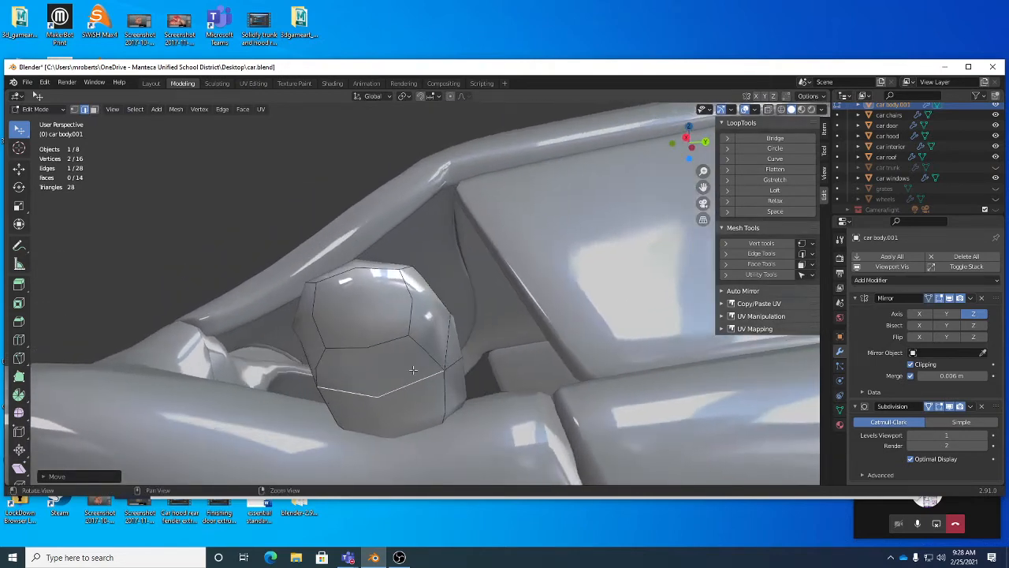
left_click(411, 309)
middle_click_drag(411, 309, 410, 371)
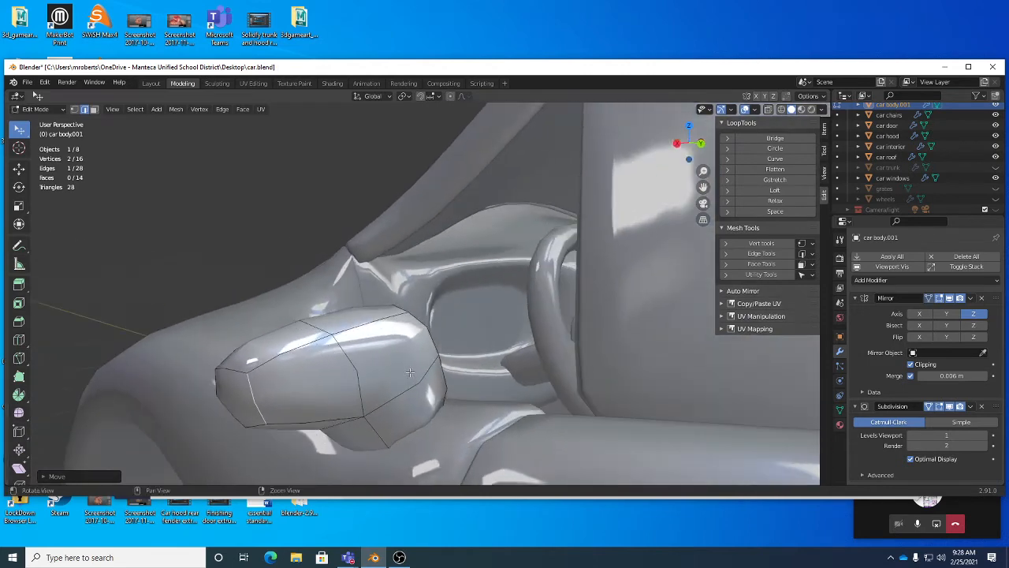
Step: Select the two rear faces of the mirror housing and inset them
key("3")
left_click(409, 370)
left_click(339, 370, "shift")
middle_click_drag(339, 370, 393, 346)
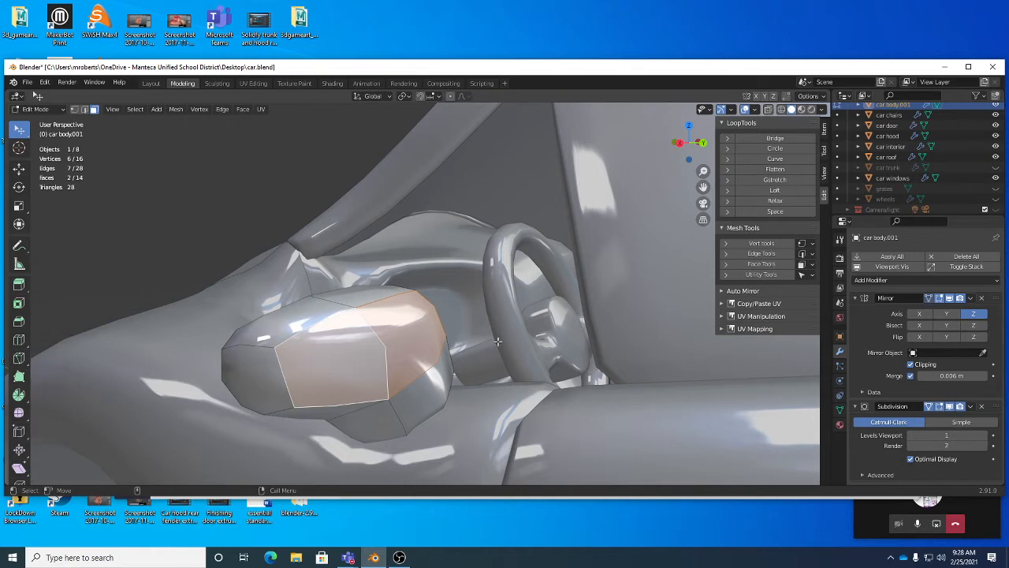
key("i")
left_click_drag(502, 340, 454, 339)
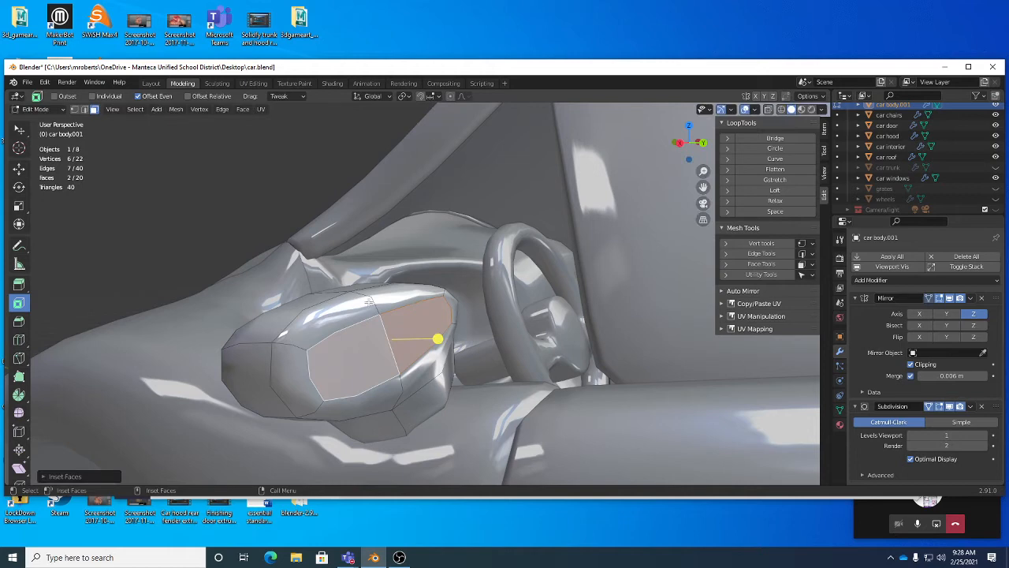
middle_click_drag(508, 345, 551, 334)
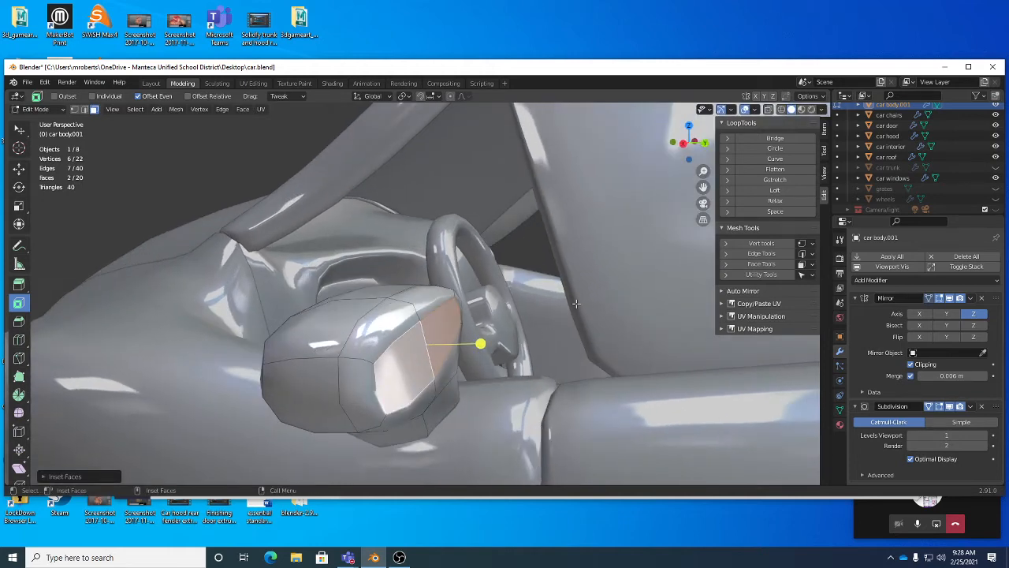
Step: Extrude the inset faces inward and inset them once more to form the mirror recess
key("ctrl+e")
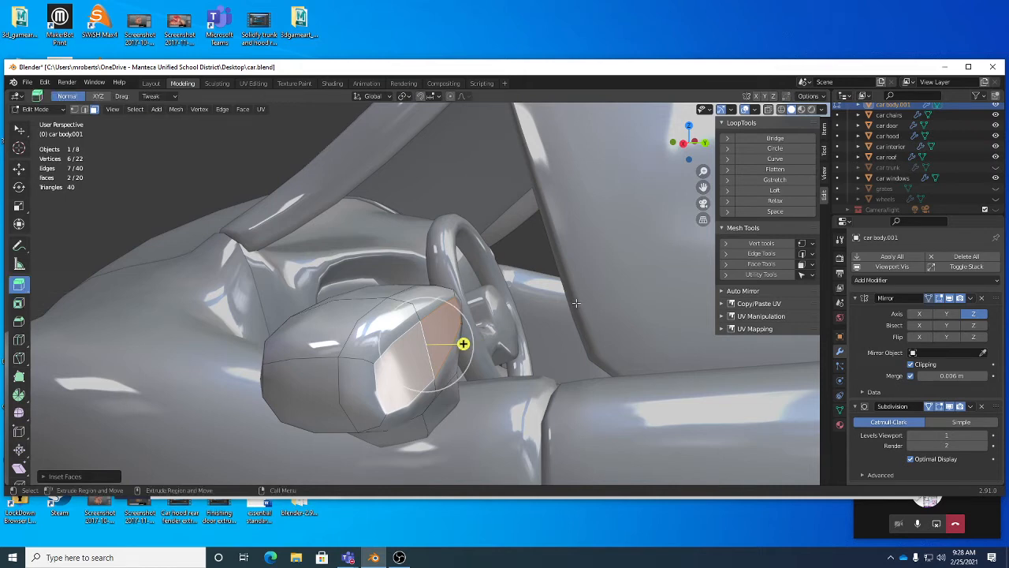
left_click_drag(464, 344, 443, 344)
middle_click_drag(442, 344, 518, 330)
key("i")
left_click_drag(542, 333, 532, 334)
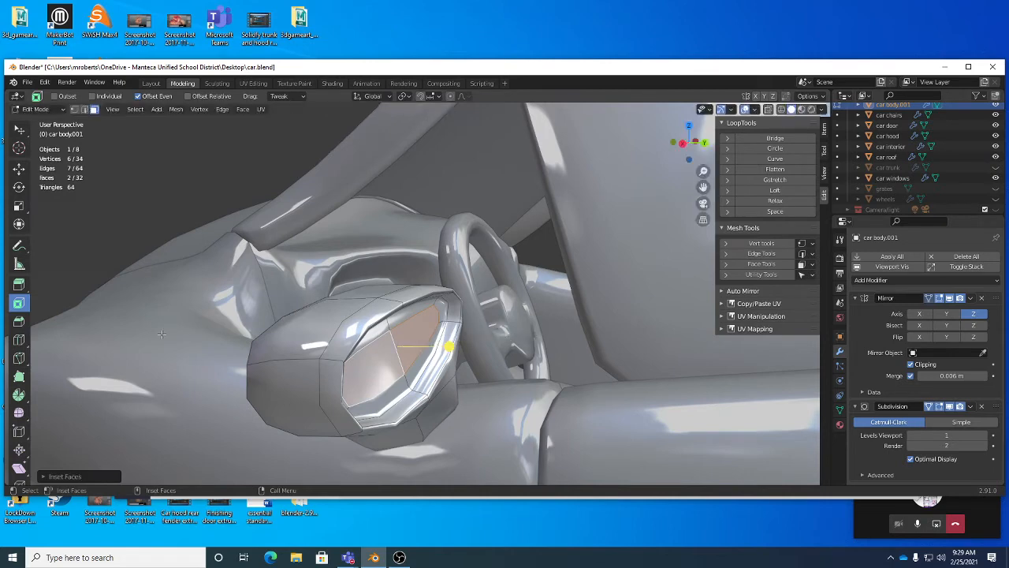
Step: Deselect the mirror faces, inspect the finished side mirror, and save the file
middle_click_drag(482, 381, 424, 383)
key("w")
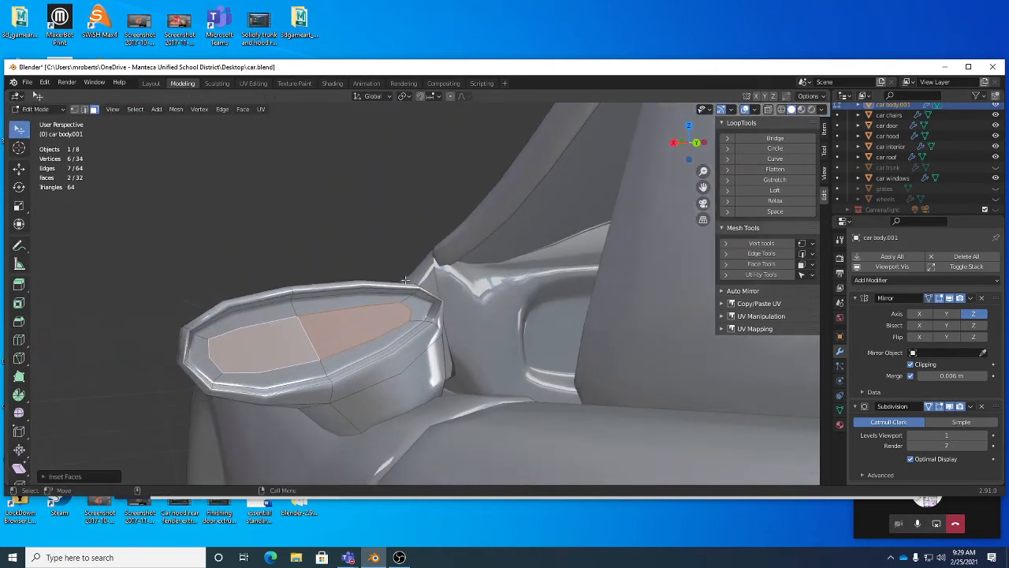
left_click(405, 238)
middle_click_drag(374, 340, 454, 358)
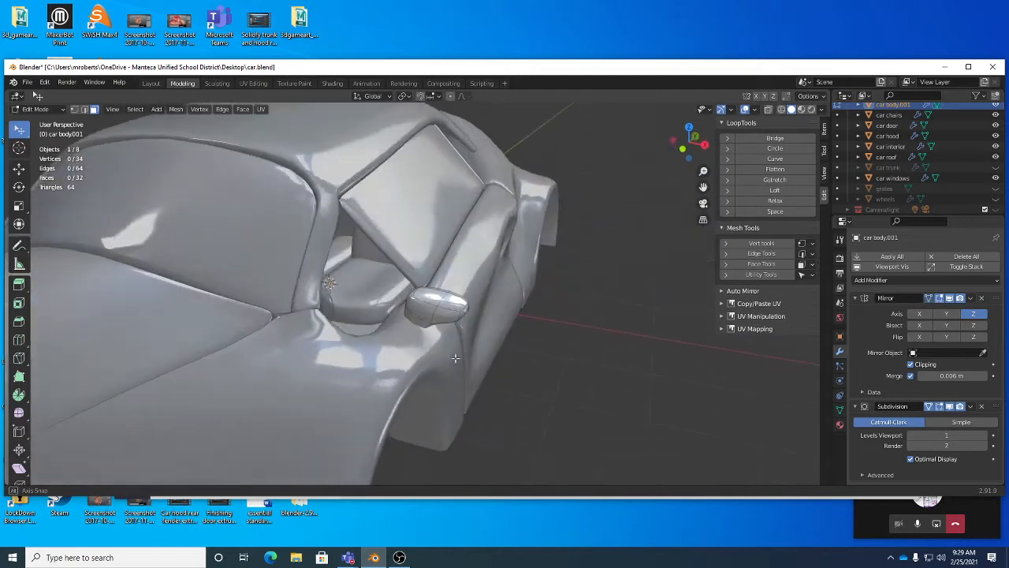
left_click_drag(455, 358, 402, 352, "alt")
right_click_drag(402, 351, 441, 354, "alt")
left_click_drag(441, 354, 422, 352, "alt")
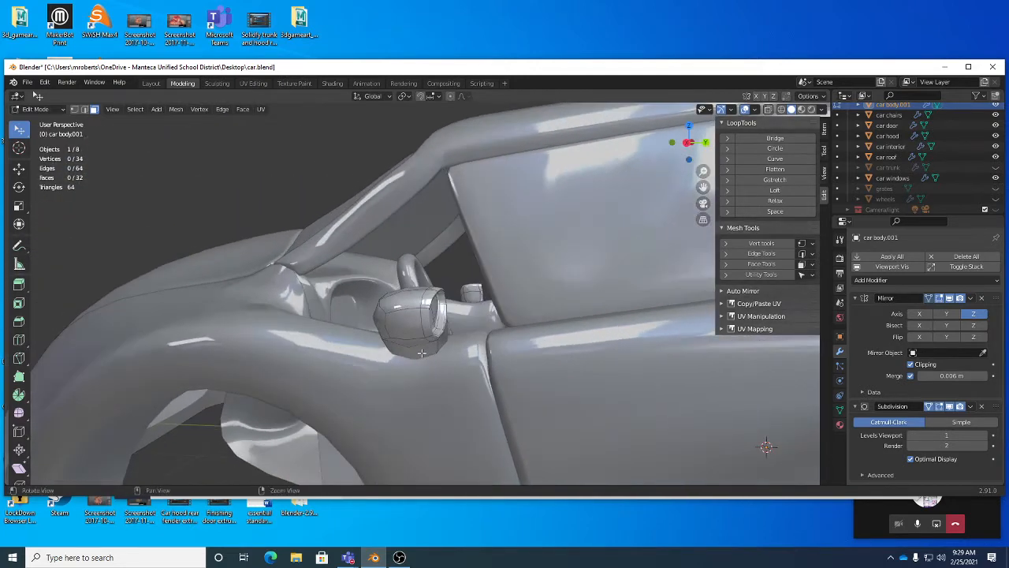
key("ctrl+s")
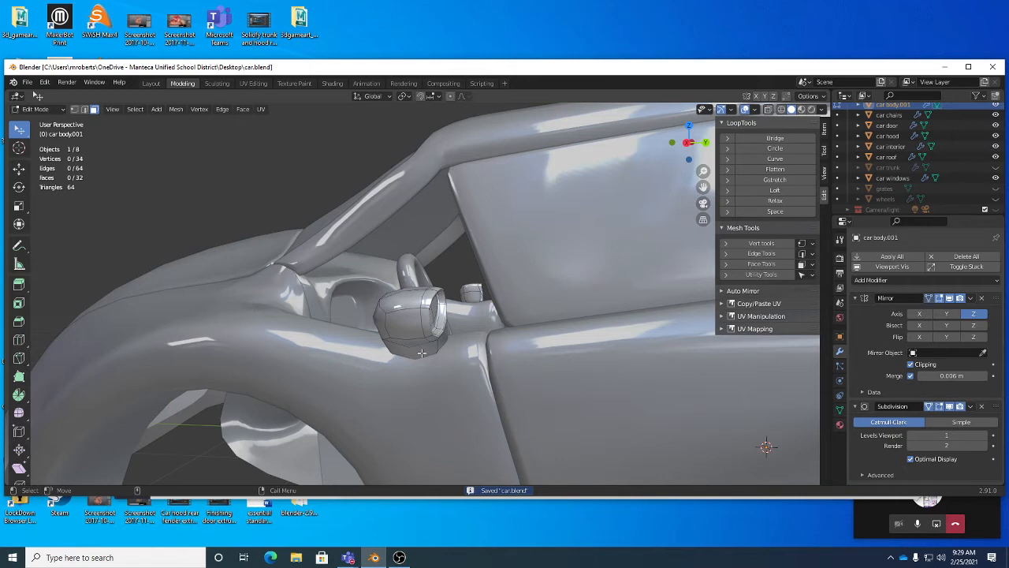
middle_click_drag(422, 353, 433, 299)
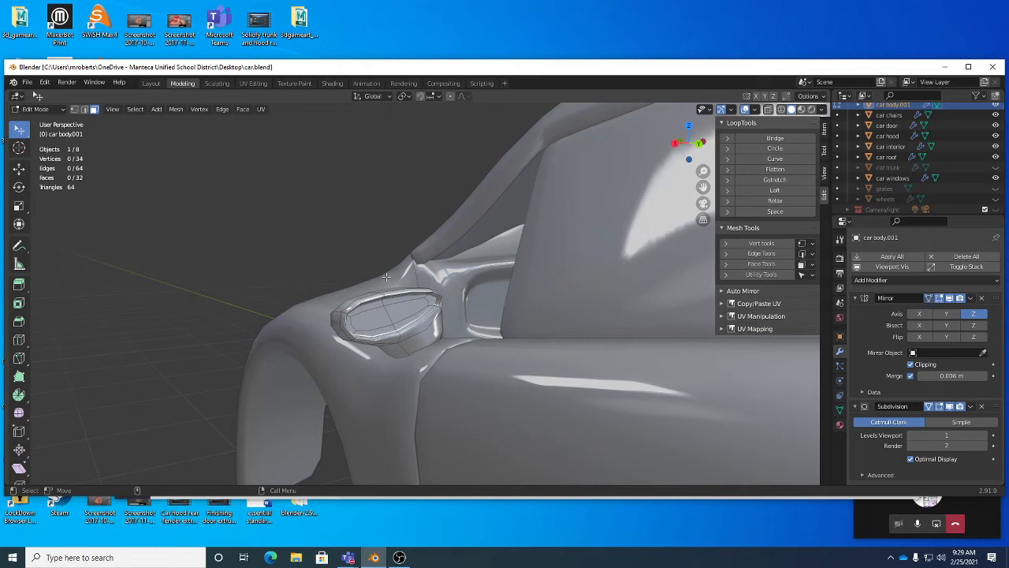
Step: Save the file, leave edit mode, and open the car door object in edit mode
middle_click_drag(385, 276, 457, 317)
key("ctrl+s")
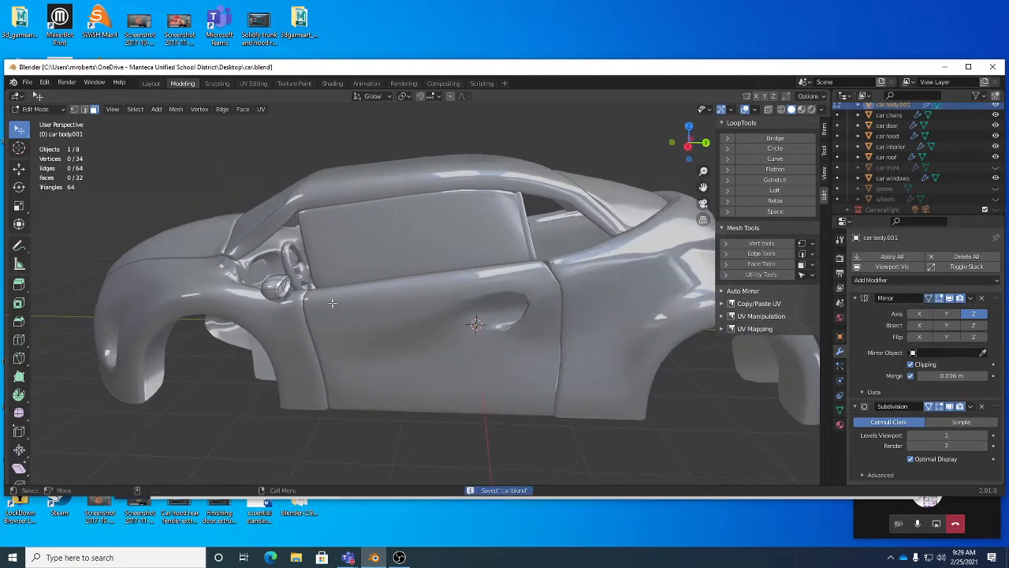
scroll(458, 317, "up", 3)
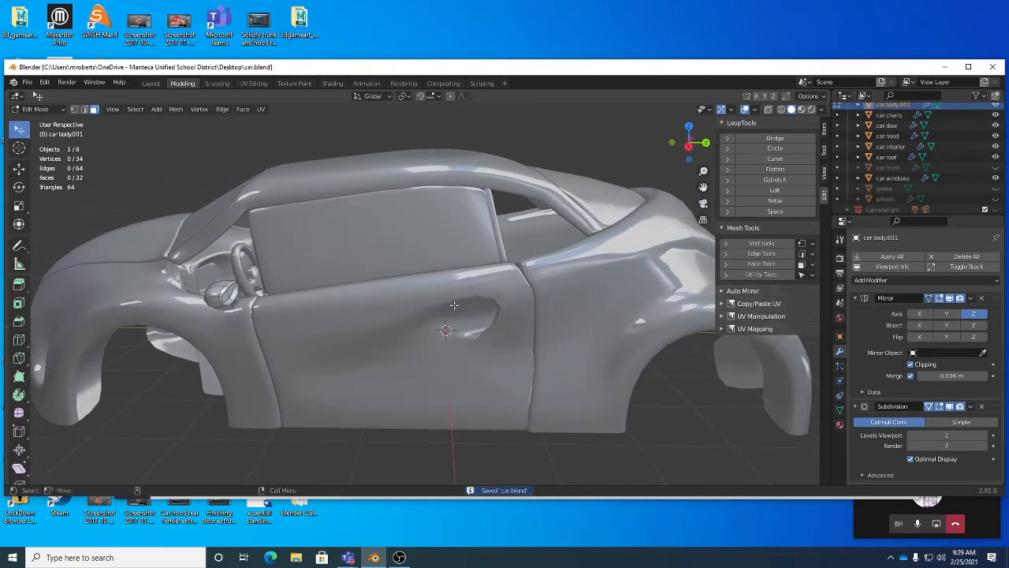
key("Tab")
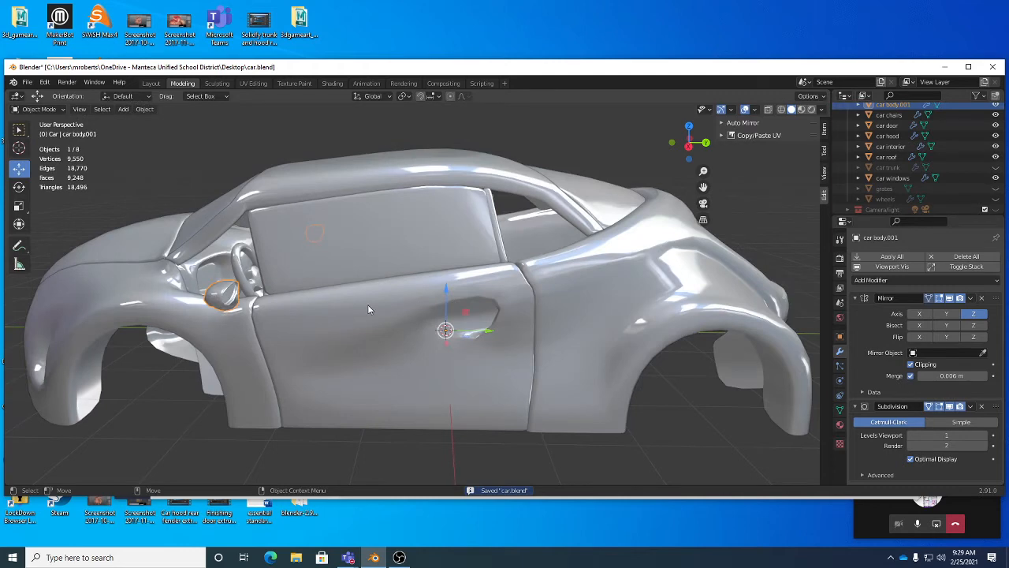
left_click(393, 298)
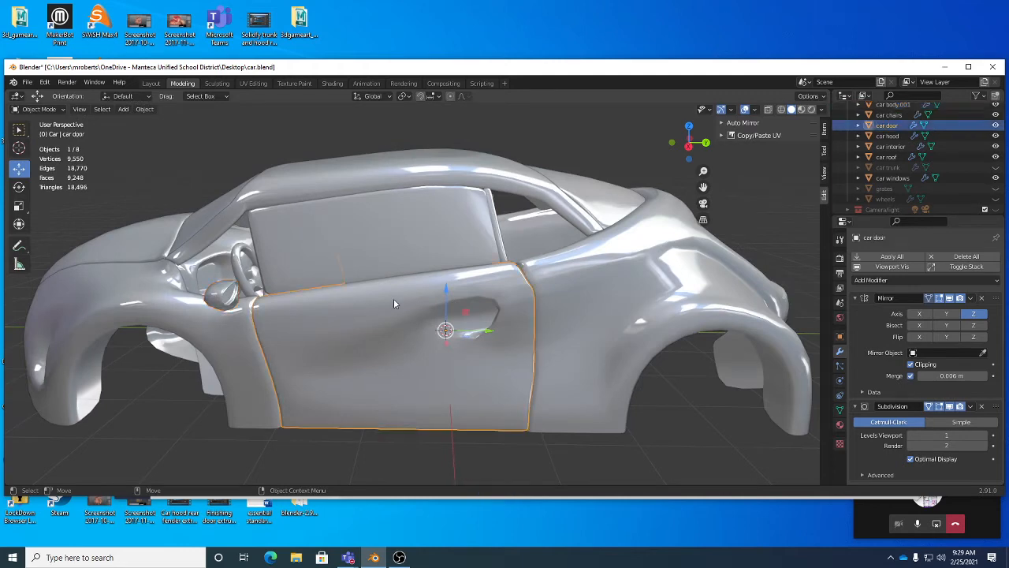
middle_click_drag(388, 310, 419, 309)
key("Tab")
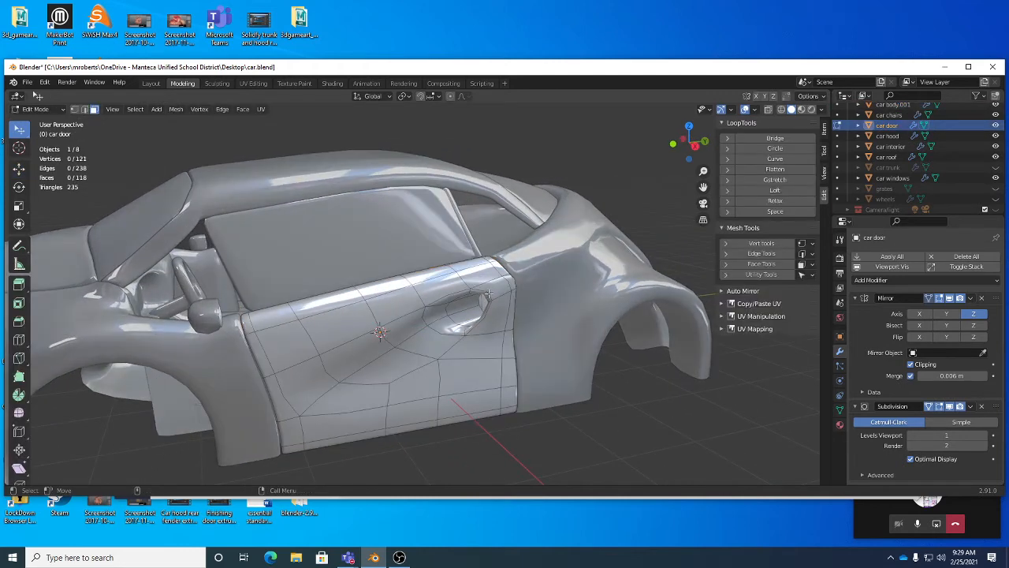
Step: Remove the Subdivision modifier from the car door
middle_click_drag(581, 252, 563, 252)
scroll(563, 252, "up", 3)
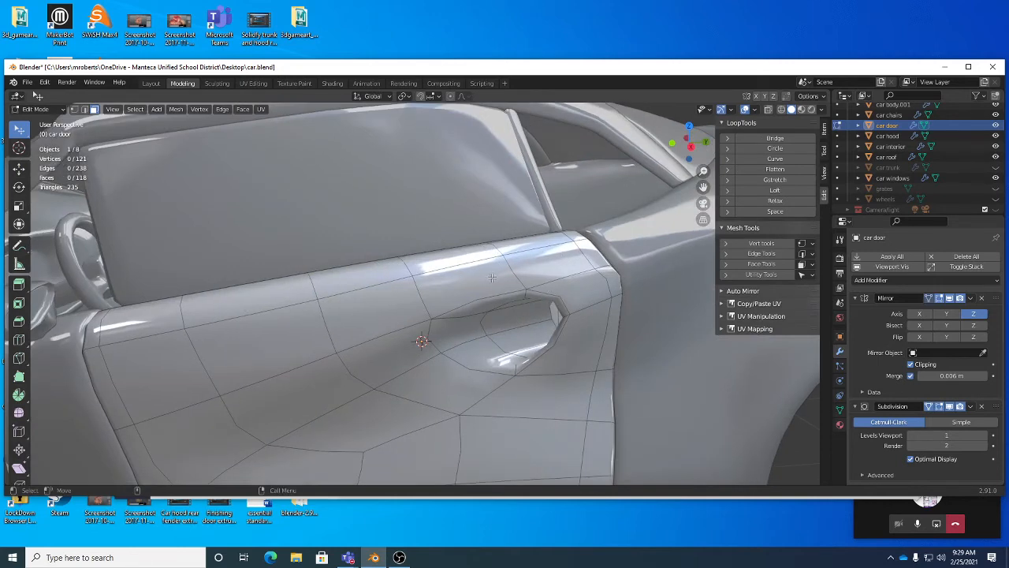
scroll(519, 274, "down", 4)
middle_click_drag(519, 274, 513, 300)
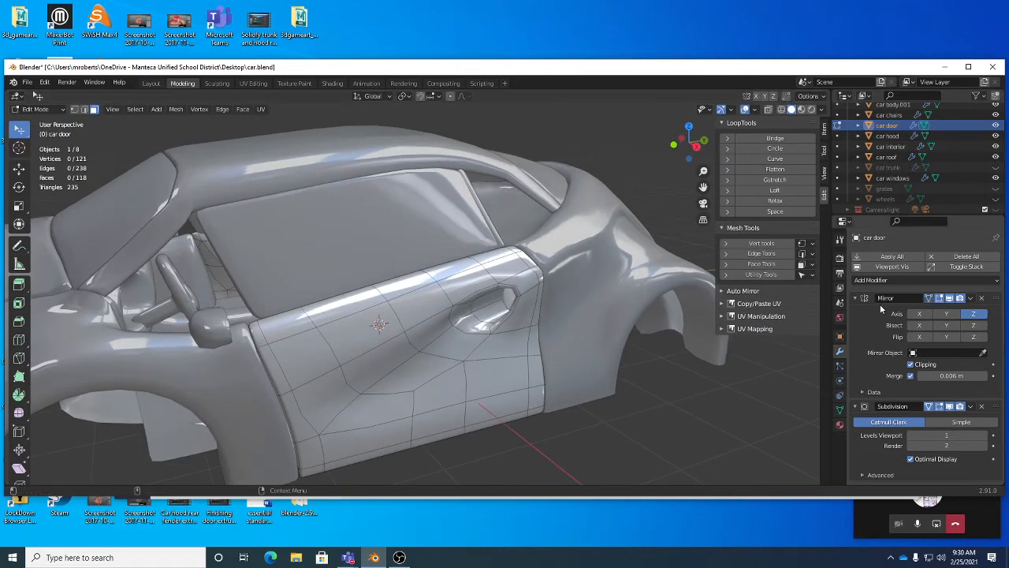
left_click(928, 406)
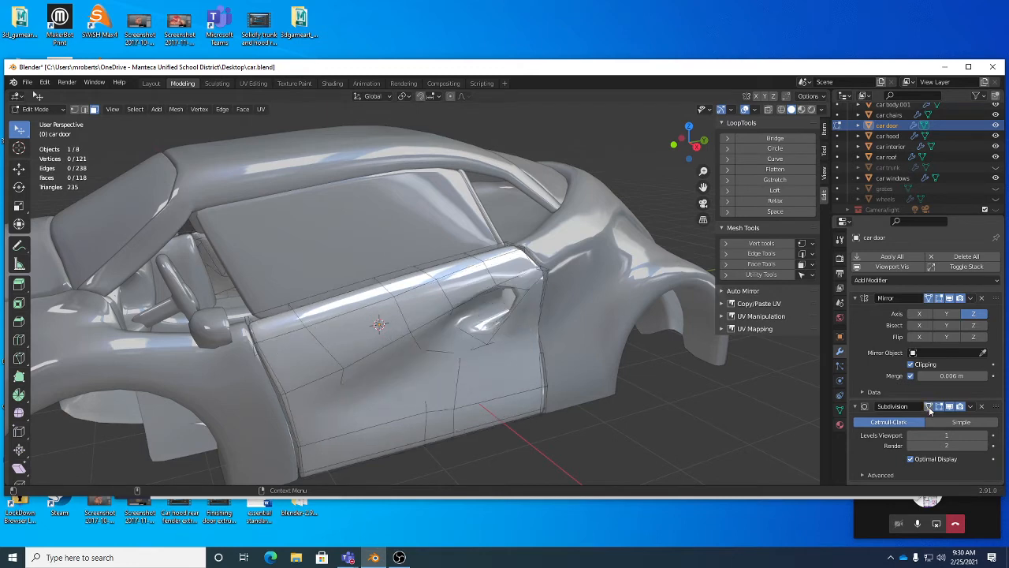
left_click(929, 406)
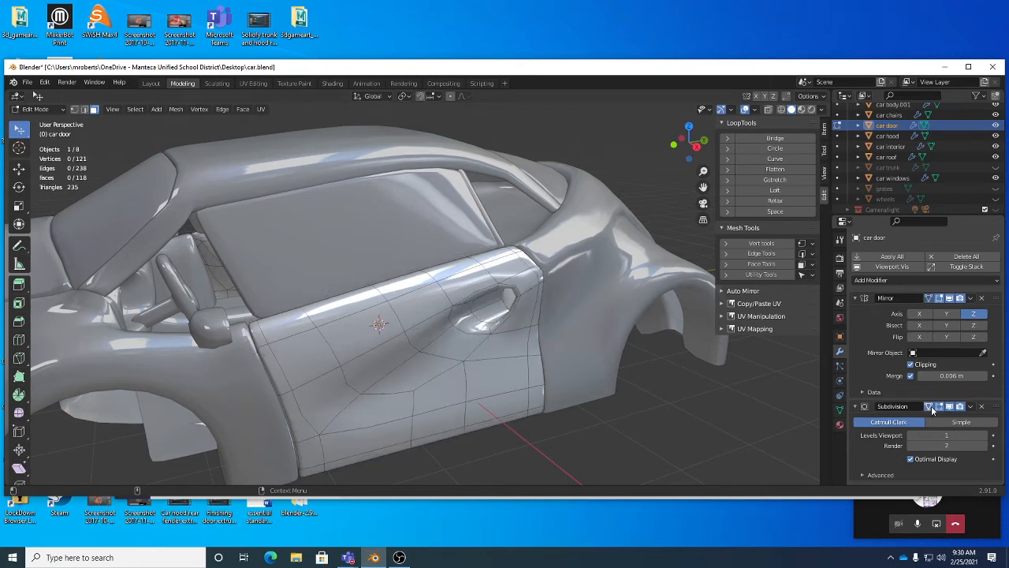
left_click(981, 406)
Step: Return to object mode and add a level 1 Subdivision Surface modifier to the car door
middle_click_drag(523, 396, 517, 348)
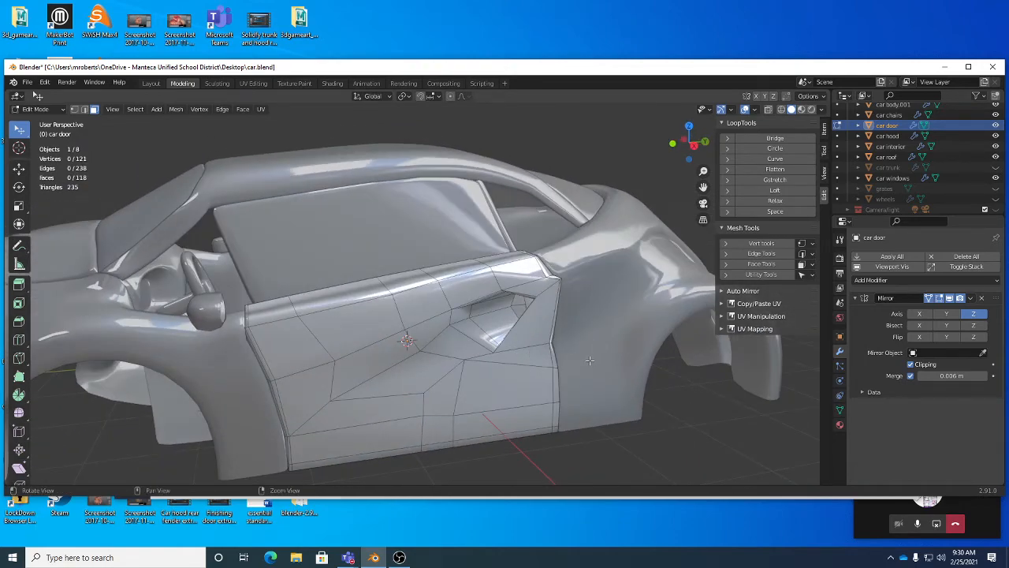
middle_click_drag(528, 352, 487, 273)
key("Tab")
key("ctrl+1")
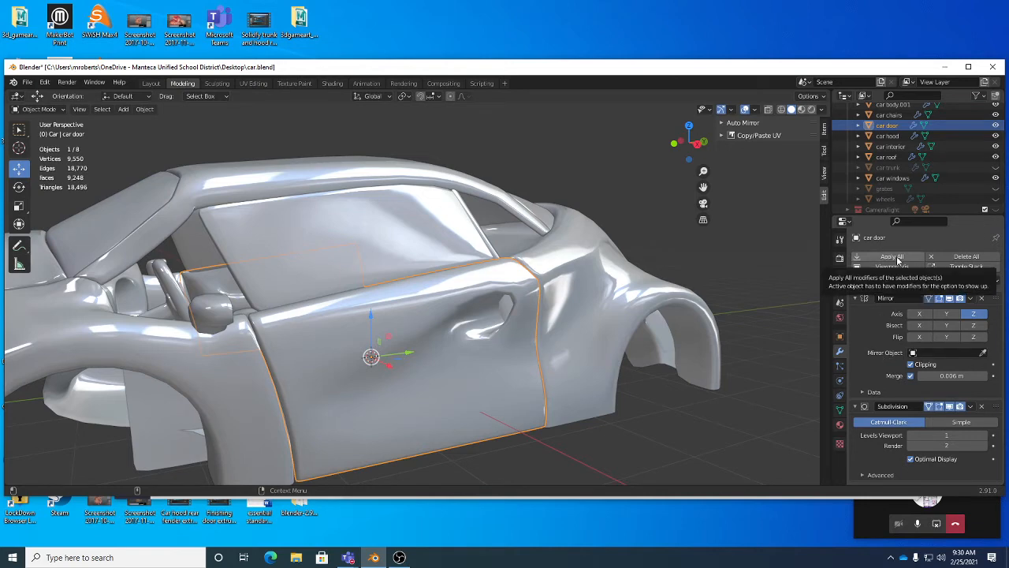
Step: Apply the car door's Subdivision modifier to its mesh
middle_click_drag(514, 341, 312, 327)
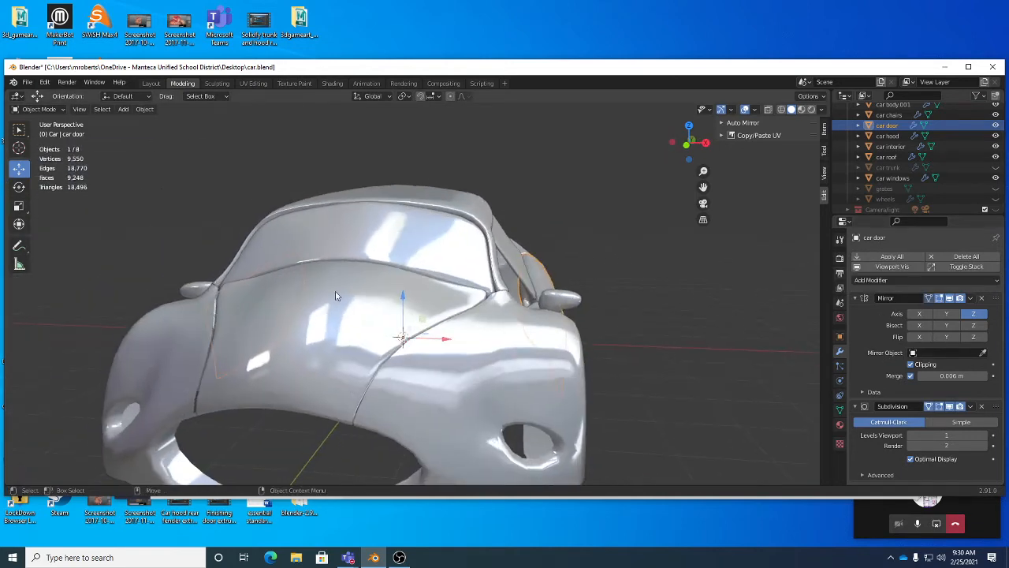
middle_click_drag(415, 198, 425, 209)
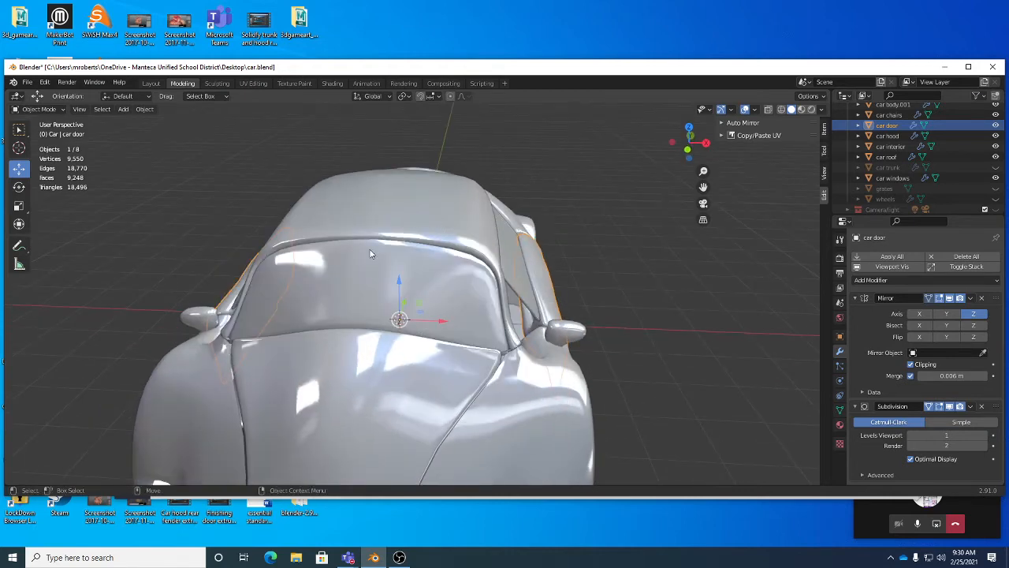
mouse_move(369, 248)
middle_mouse_down()
mouse_move(331, 343)
mouse_move(372, 255)
middle_mouse_up()
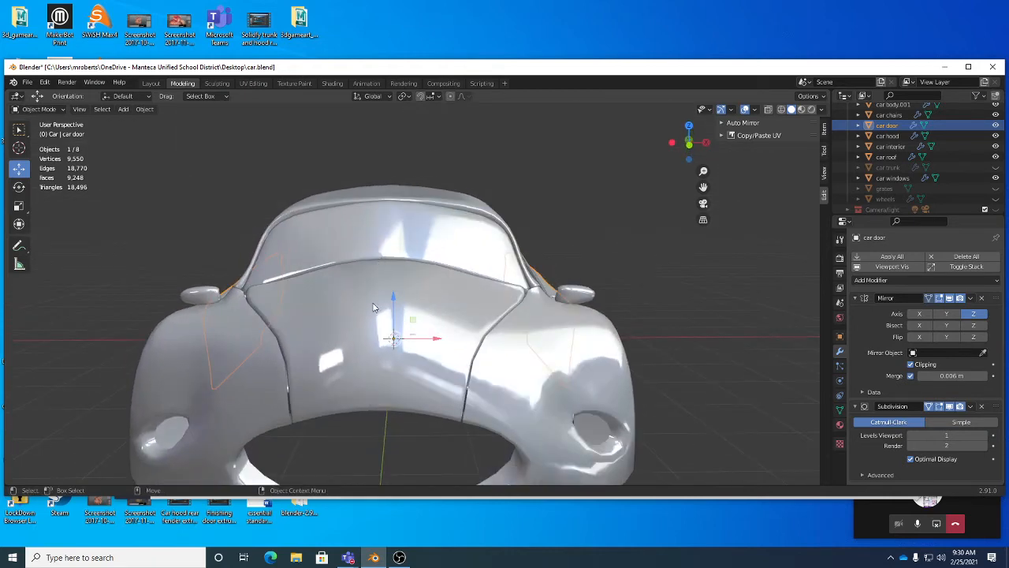
middle_click_drag(392, 353, 453, 353)
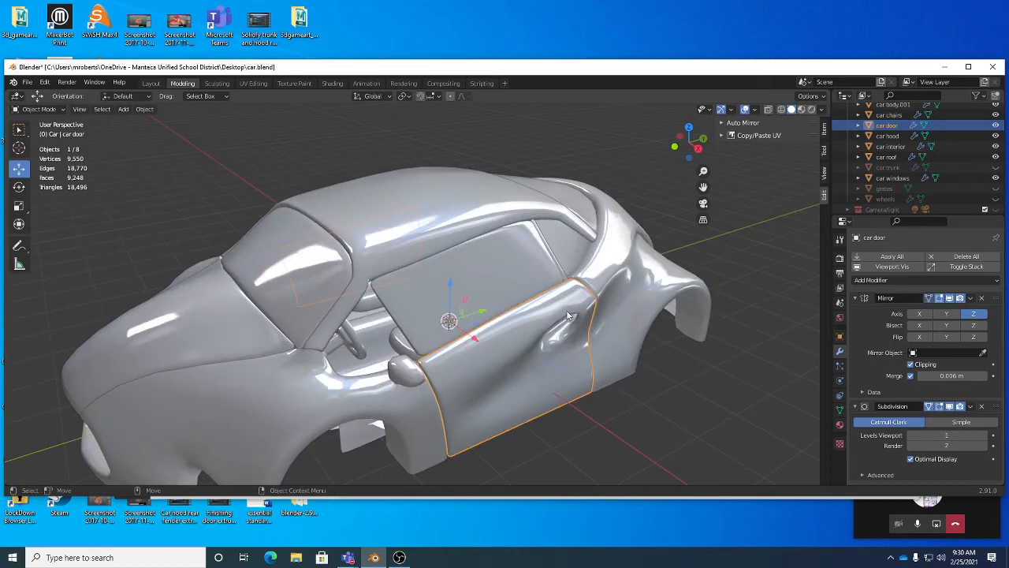
middle_click_drag(524, 362, 599, 371)
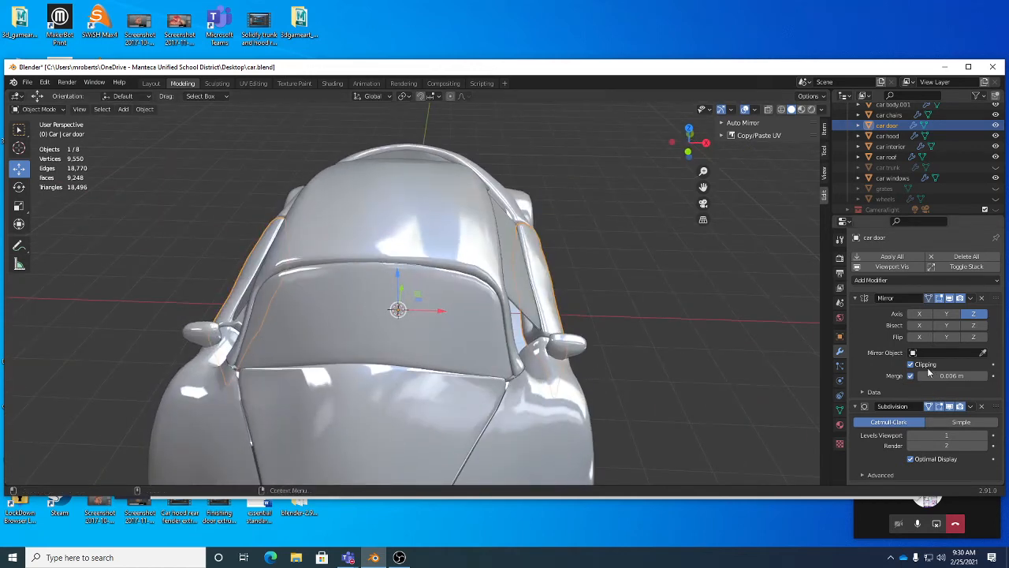
left_click(970, 406)
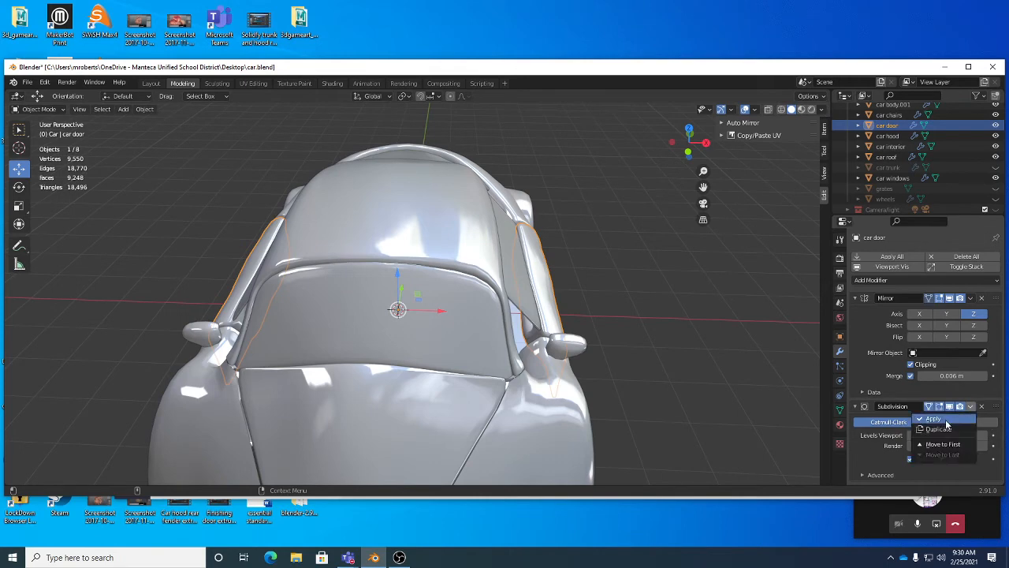
left_click(935, 418)
Step: Enter edit mode on the car door and examine its subdivided mesh around the handle recess
middle_click_drag(668, 339, 557, 337)
scroll(563, 317, "up", 3)
scroll(549, 302, "up", 1)
key("Tab")
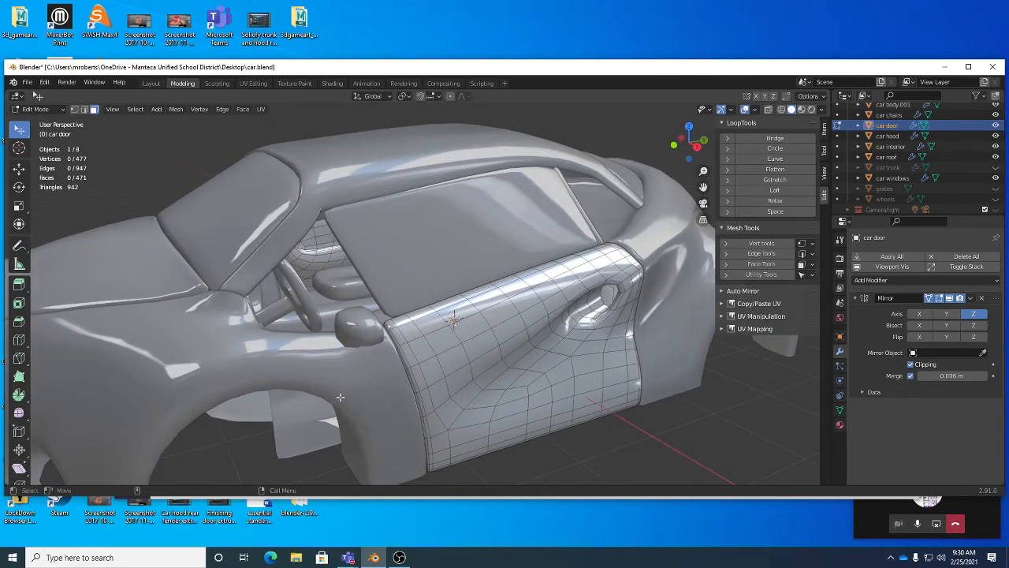
middle_click_drag(447, 341, 497, 341)
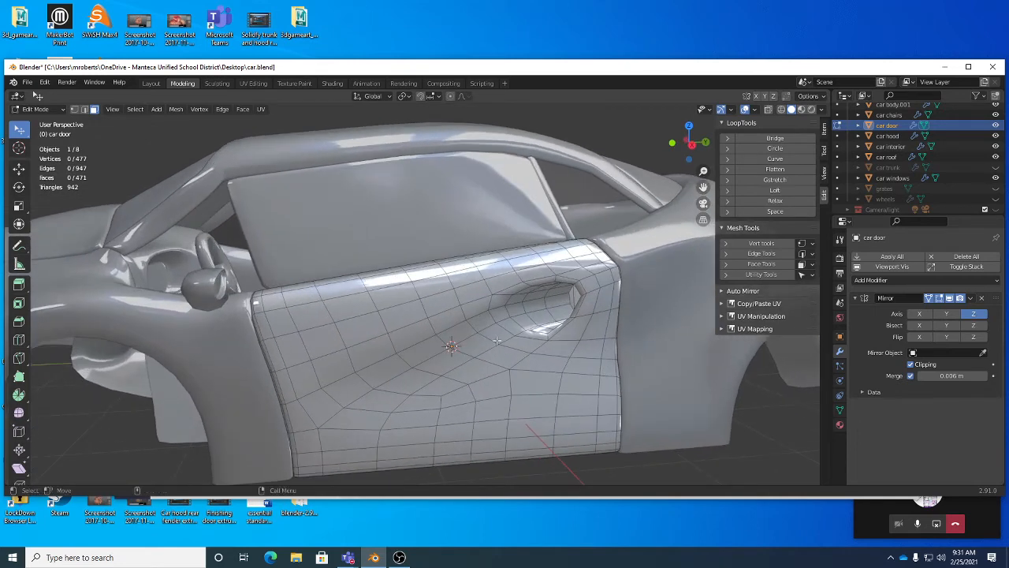
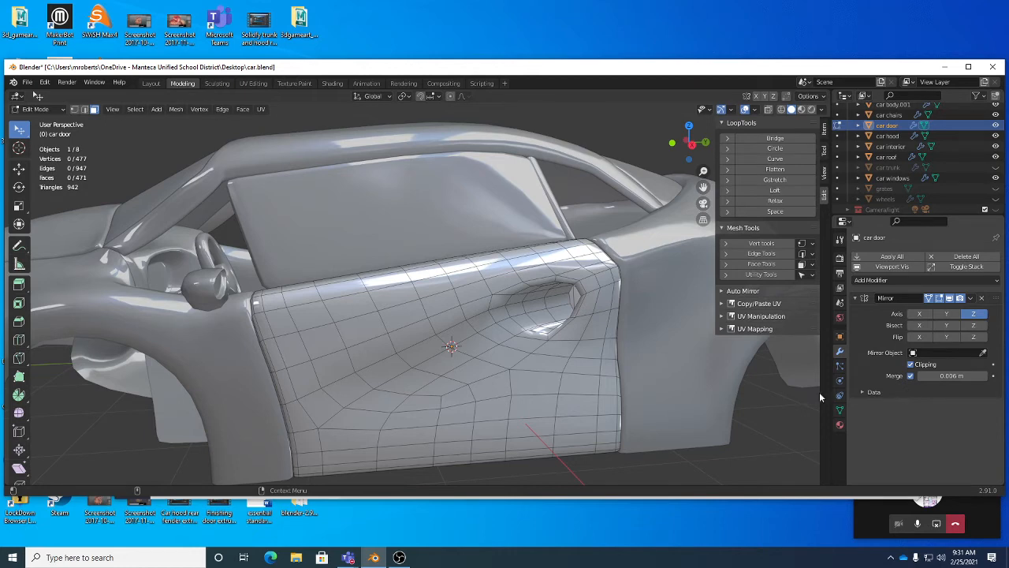
Step: Inset four faces on the car door's upper edge above the handle recess
middle_click_drag(599, 386, 469, 381)
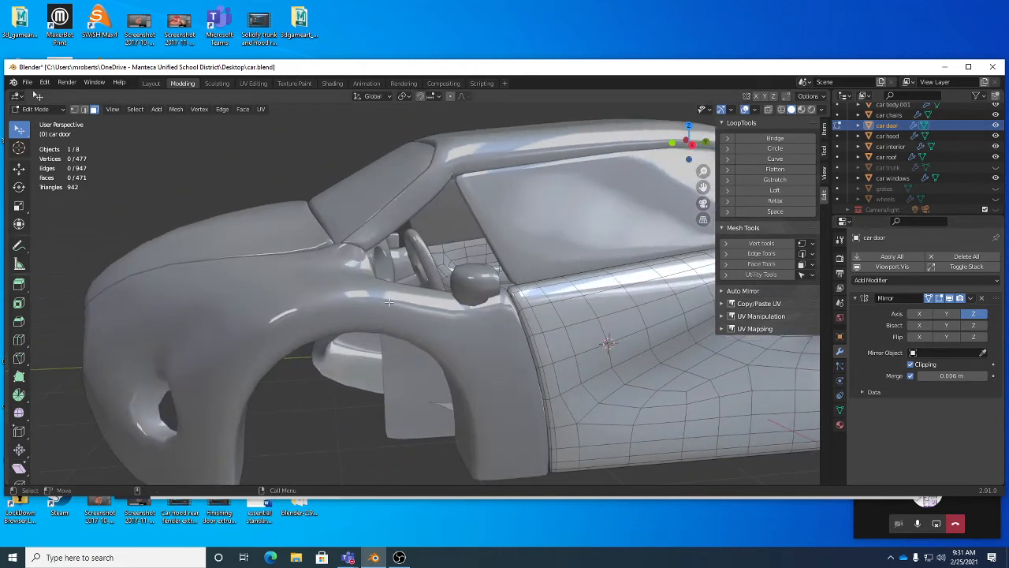
middle_click_drag(402, 377, 416, 385)
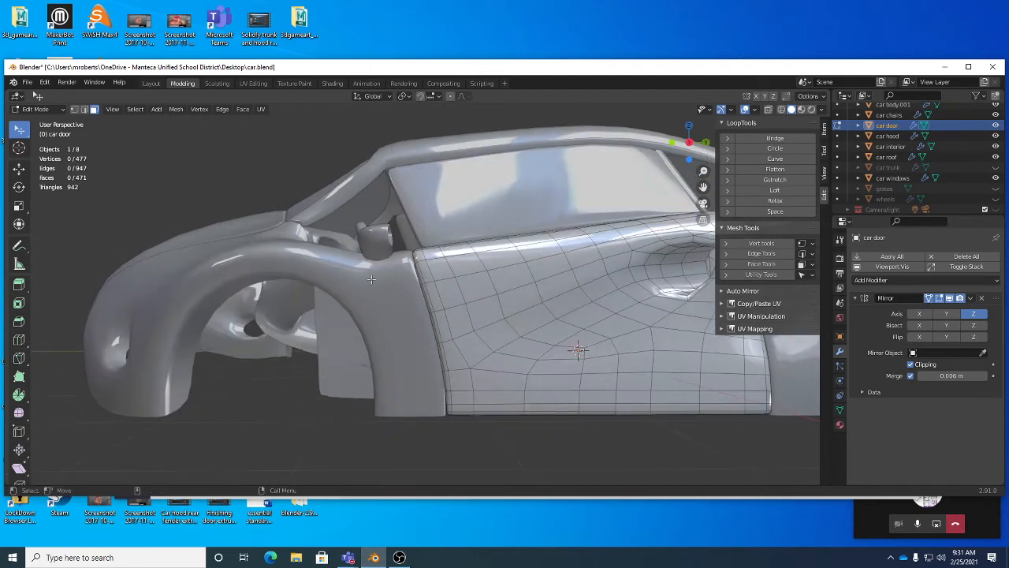
middle_click_drag(372, 279, 399, 359)
left_click_drag(399, 359, 414, 341, "alt")
middle_click_drag(410, 344, 439, 306)
scroll(439, 307, "up", 4)
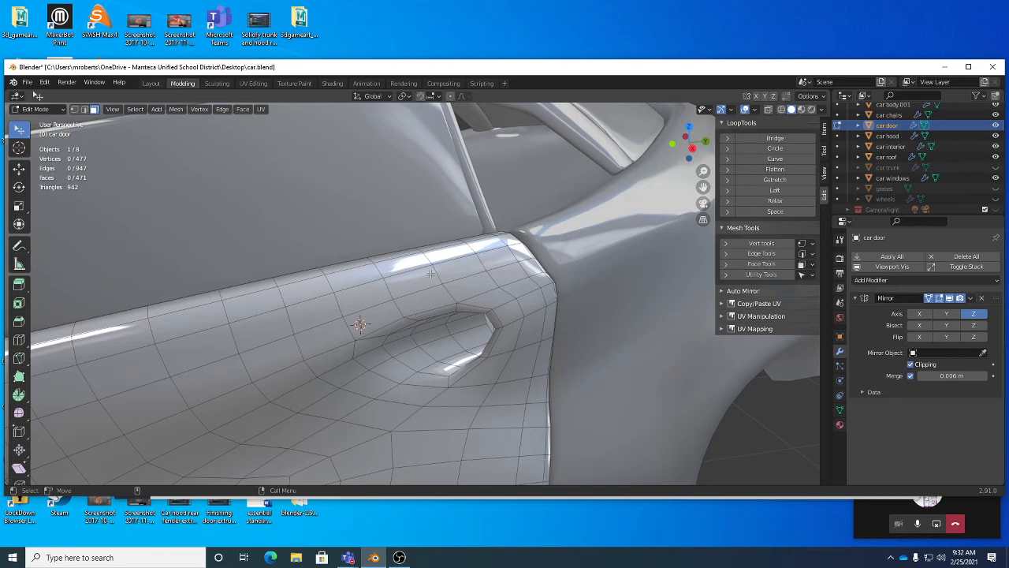
middle_click_drag(431, 274, 386, 243)
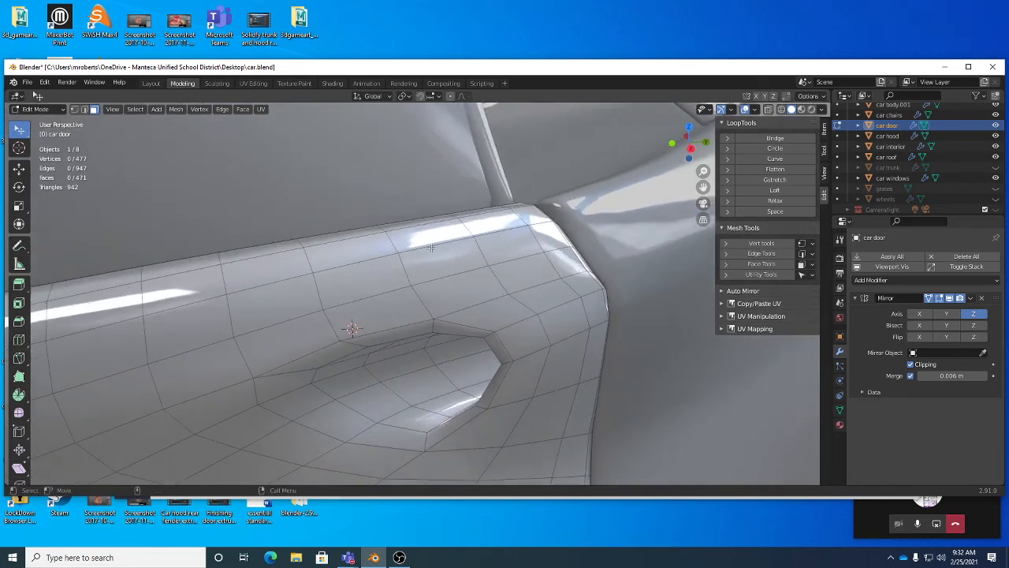
left_click(375, 249)
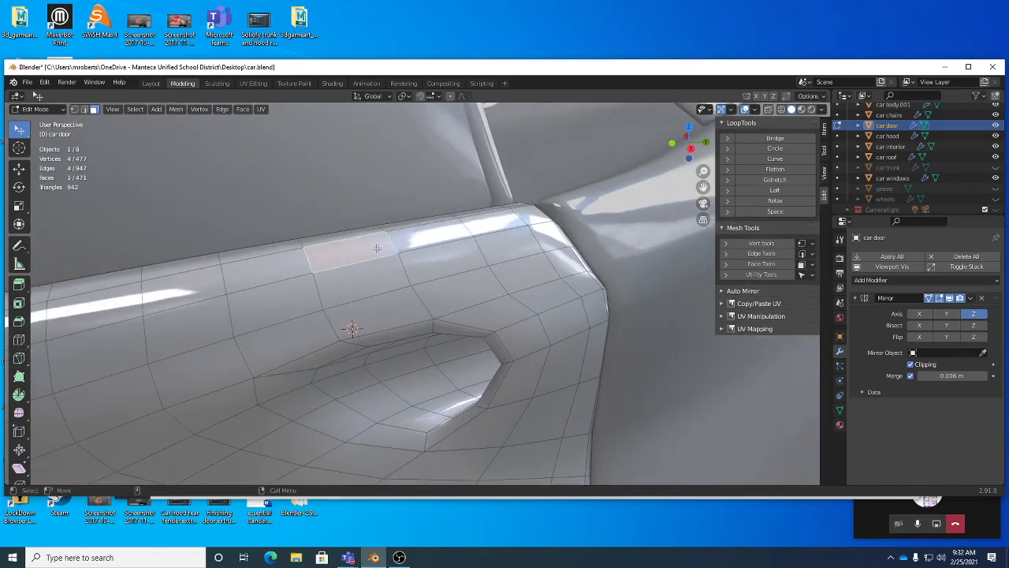
left_click(418, 242, "shift")
left_click(420, 259, "shift")
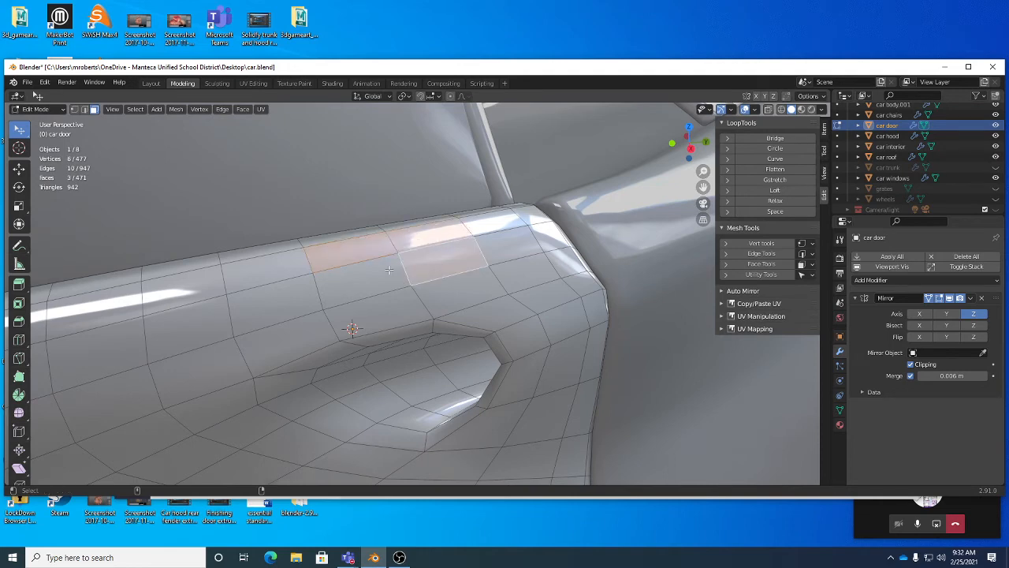
left_click(390, 271, "shift")
middle_click_drag(421, 252, 458, 263)
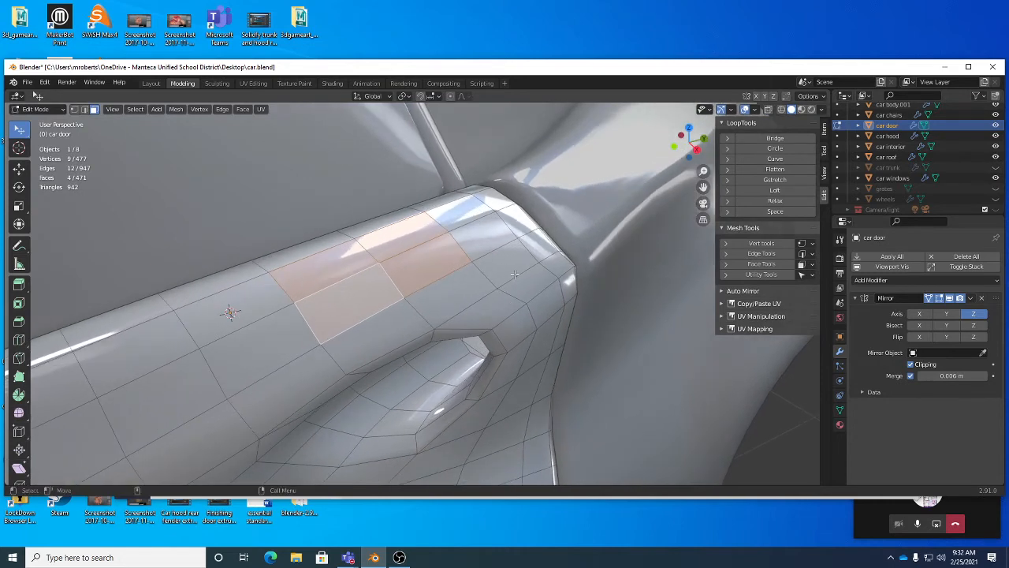
key("shift+space")
key("i")
key("i")
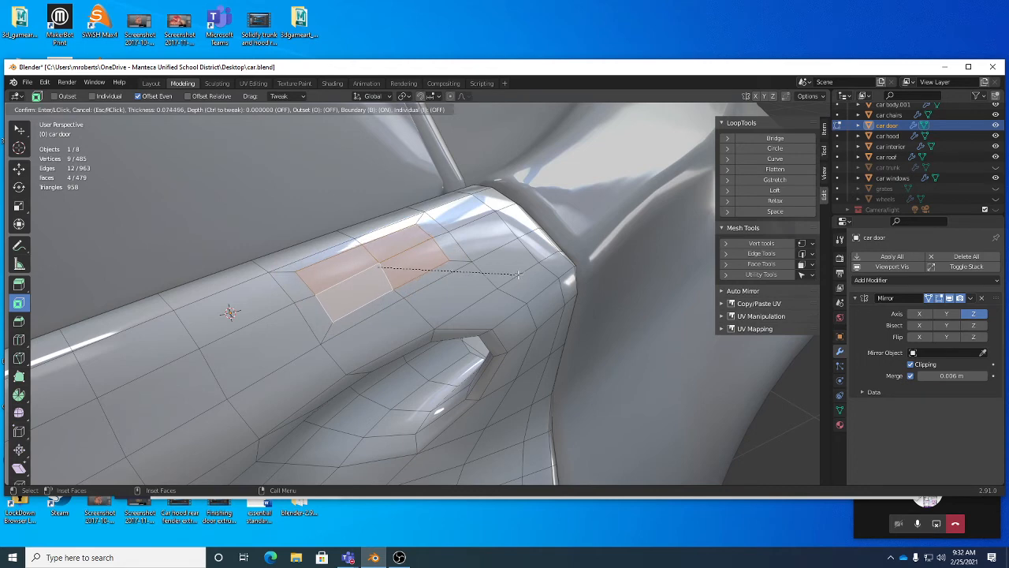
left_click(519, 274)
mouse_move(519, 273)
middle_mouse_down()
mouse_move(485, 276)
mouse_move(502, 268)
middle_mouse_up()
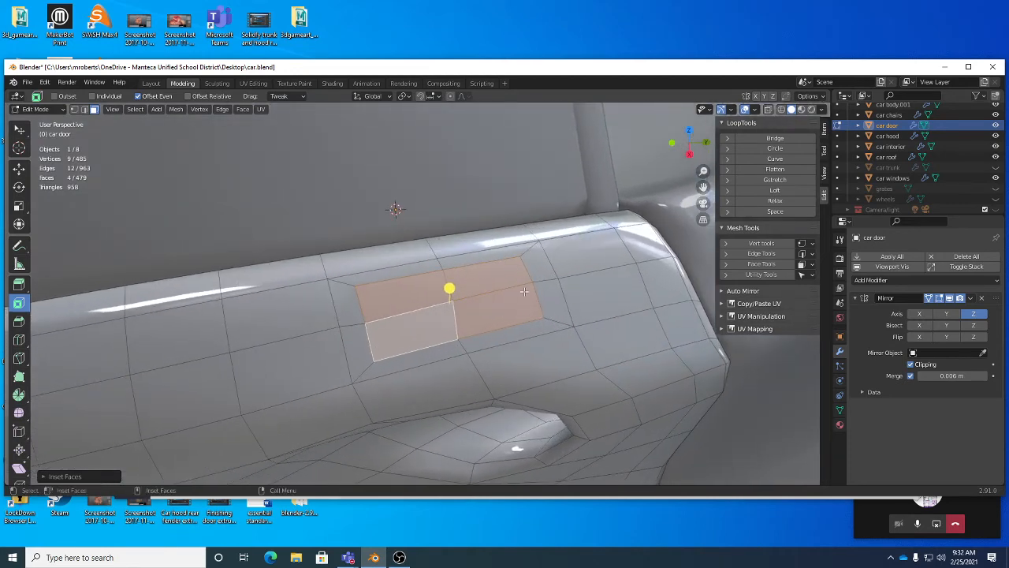
Step: Delete the inset faces to open a hole, then select the hole's boundary edge loop
key("x")
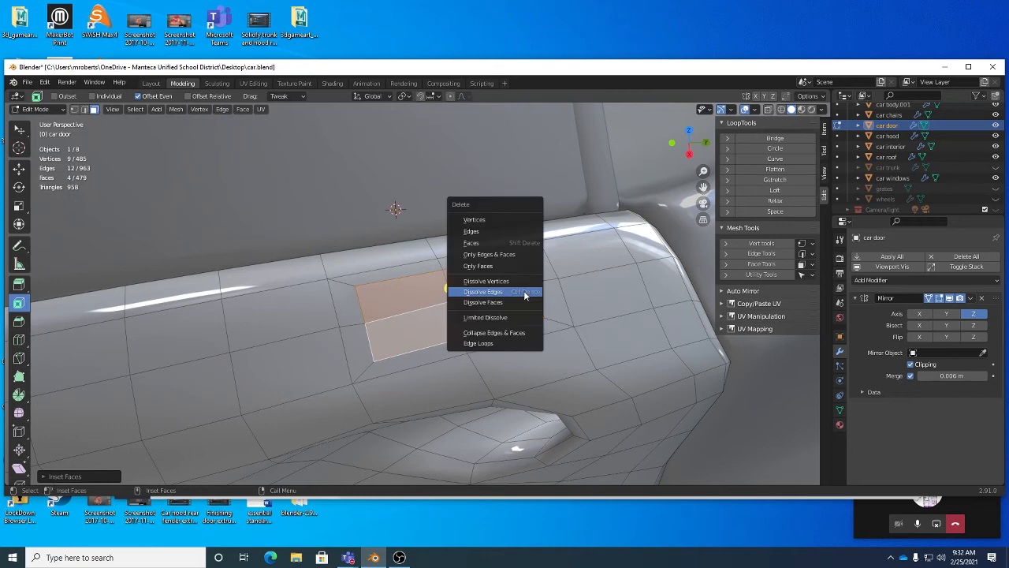
left_click(504, 242)
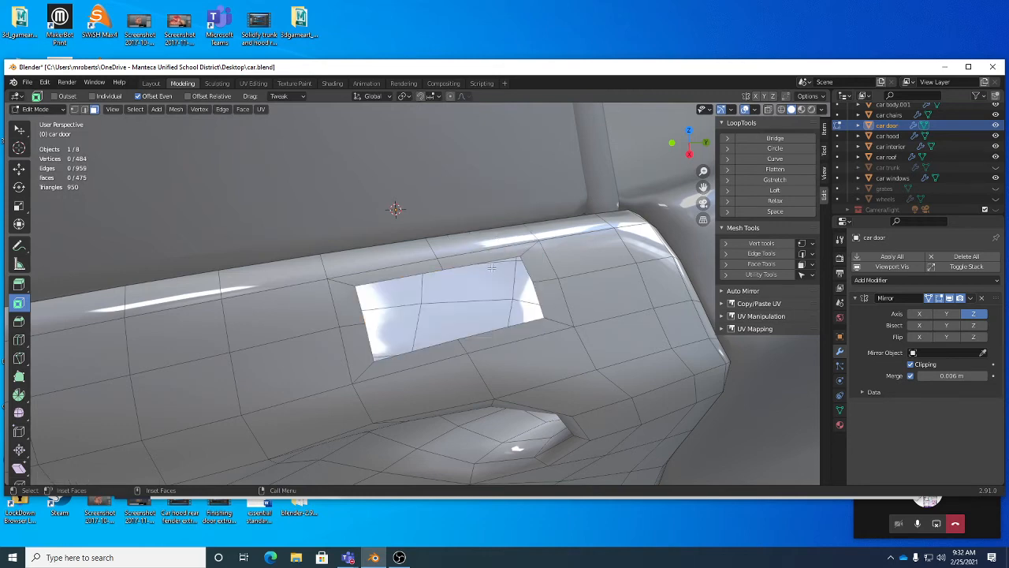
key("2")
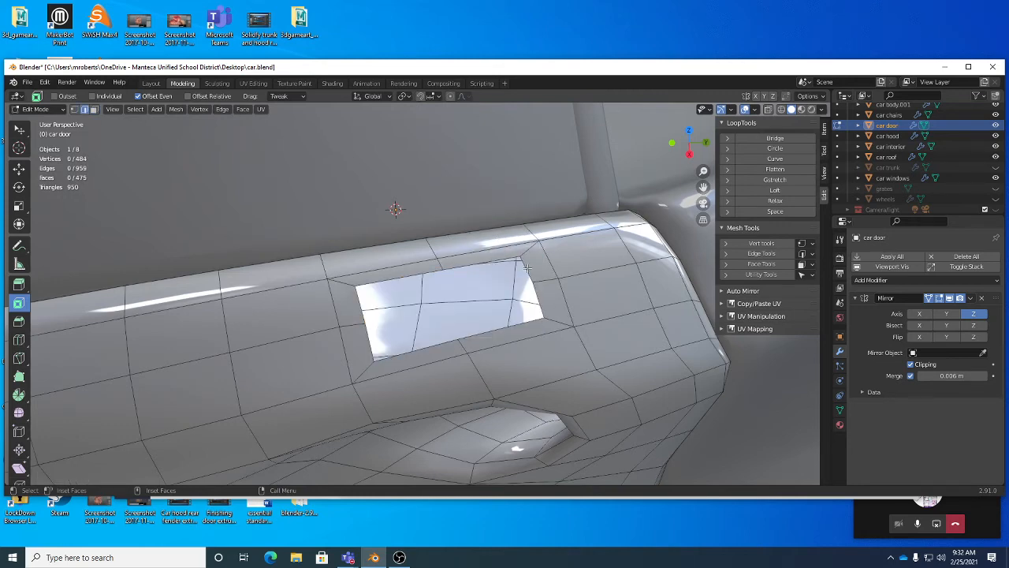
left_click(448, 289, "alt")
key("w")
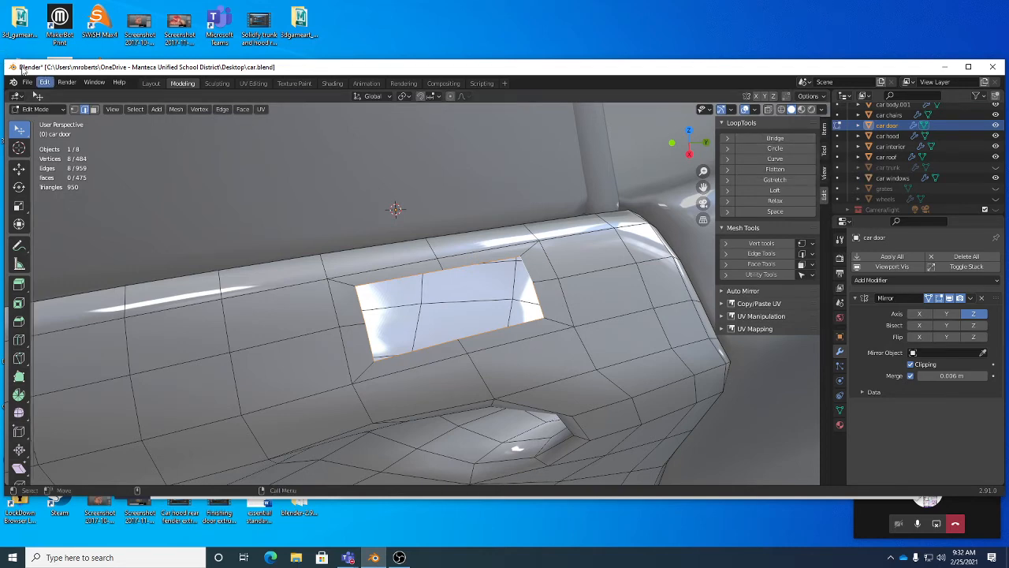
Step: Browse the enabled mesh add-ons in the Preferences add-on list
left_click(45, 84)
left_click(73, 228)
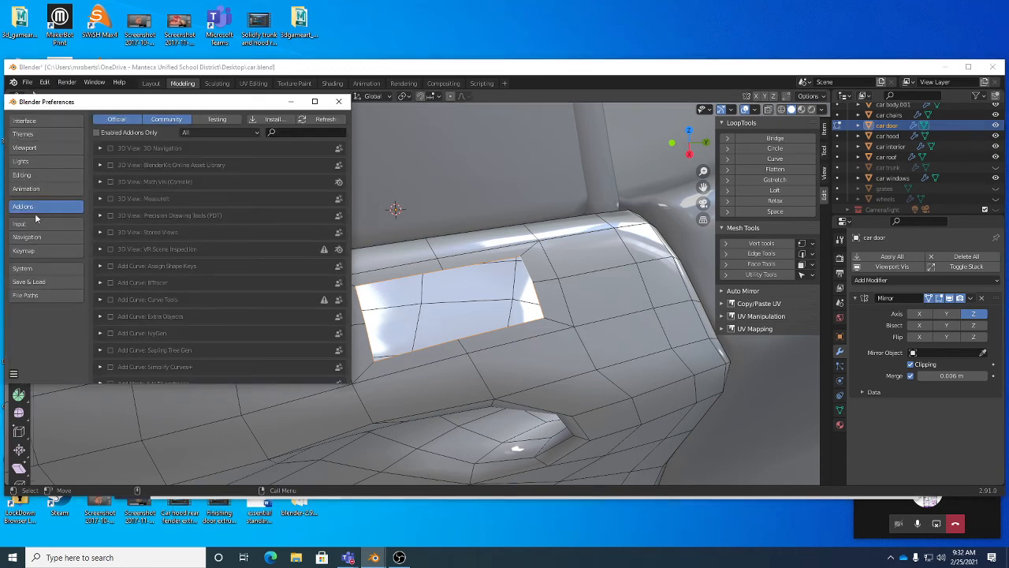
scroll(213, 279, "down", 15)
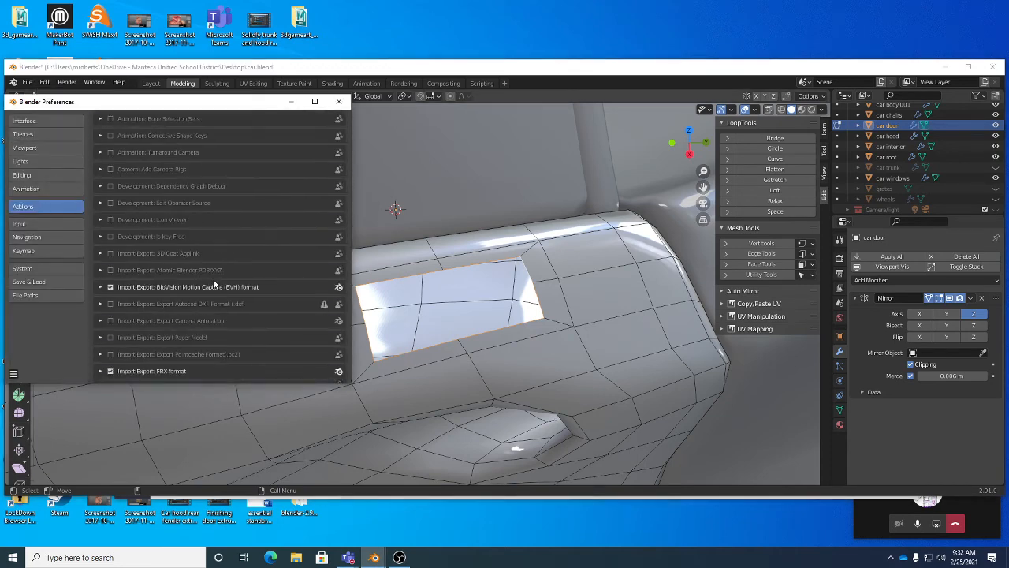
scroll(213, 282, "down", 10)
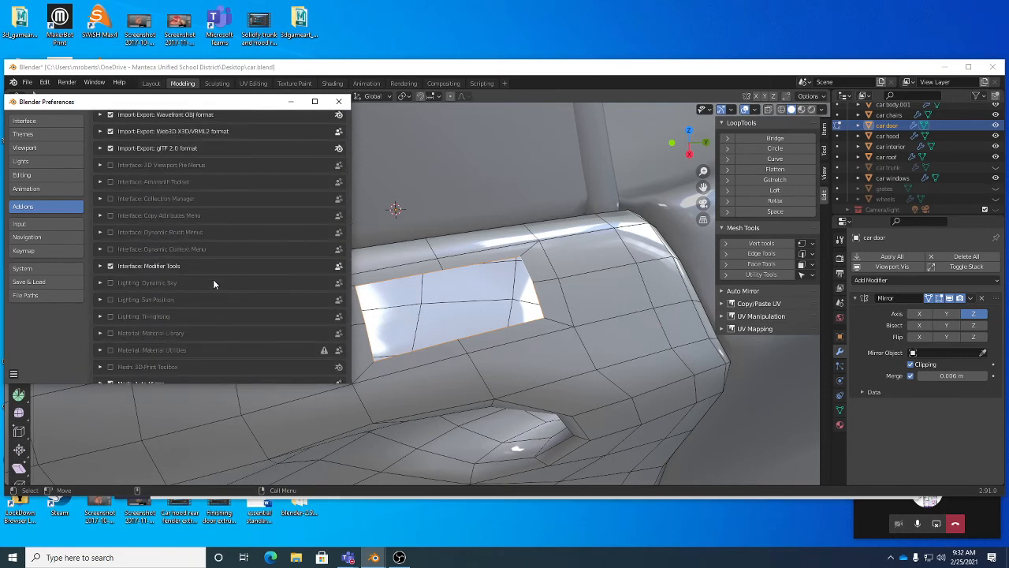
scroll(213, 282, "down", 5)
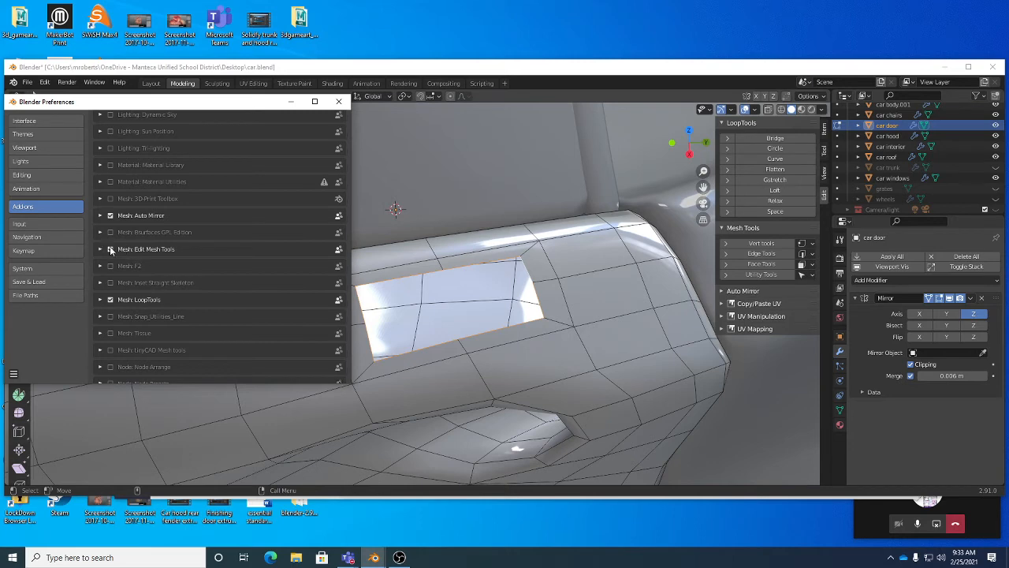
left_click(339, 101)
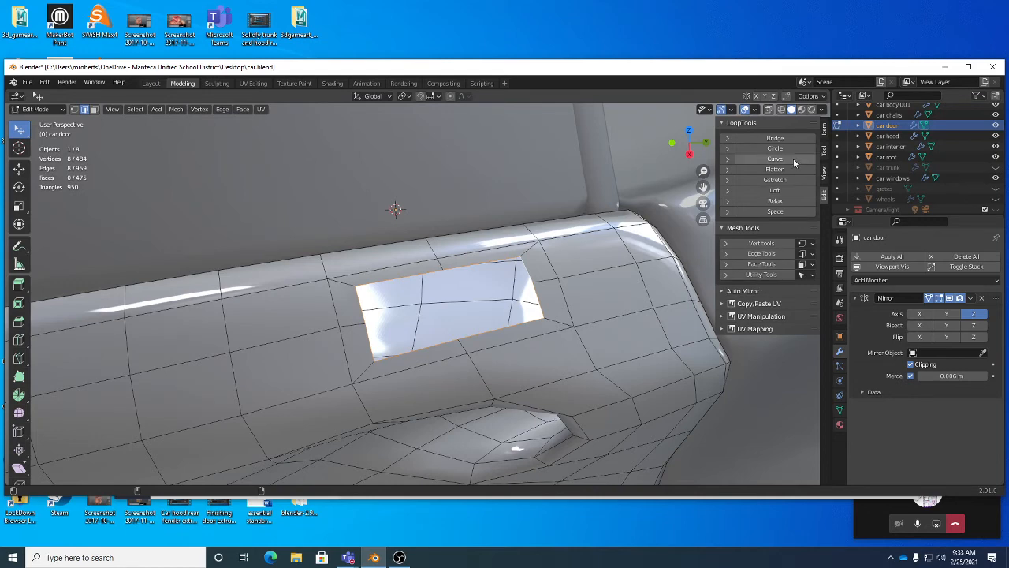
Step: Expand the Utility Tools and Face Tools panels and browse the sidebar tabs
left_click(777, 274)
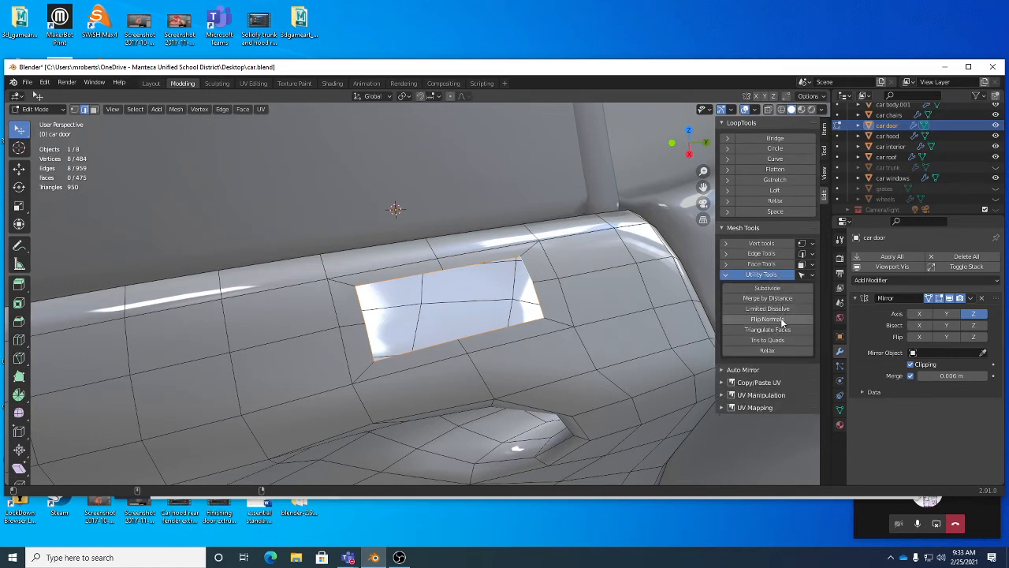
left_click(762, 263)
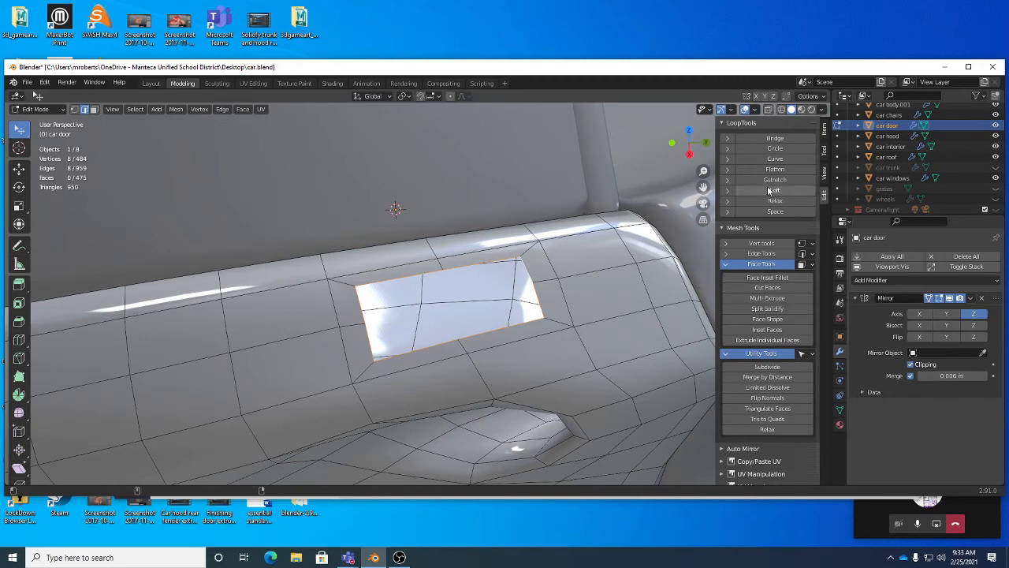
left_click(745, 125)
left_click(745, 125)
left_click(823, 174)
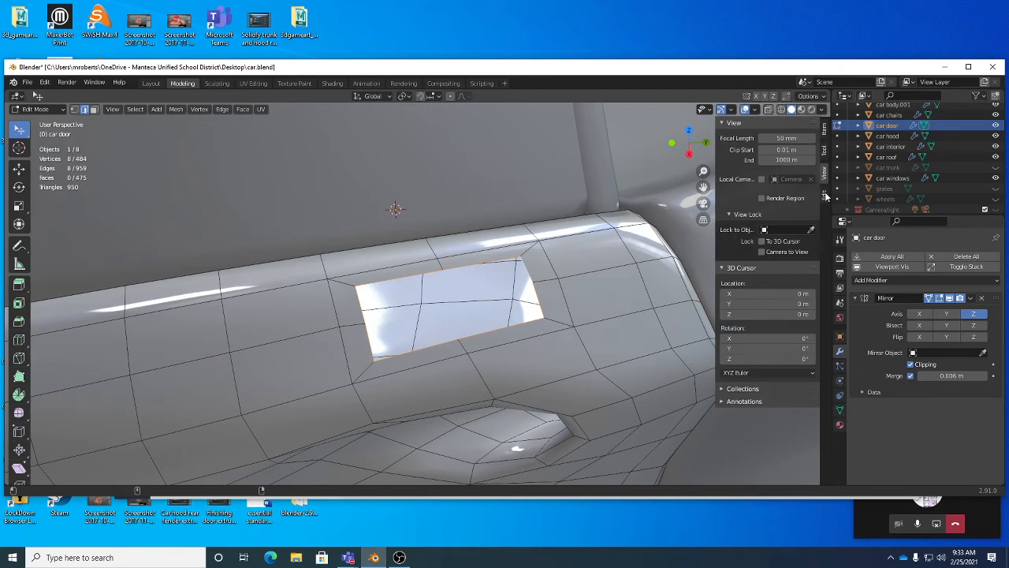
left_click(824, 198)
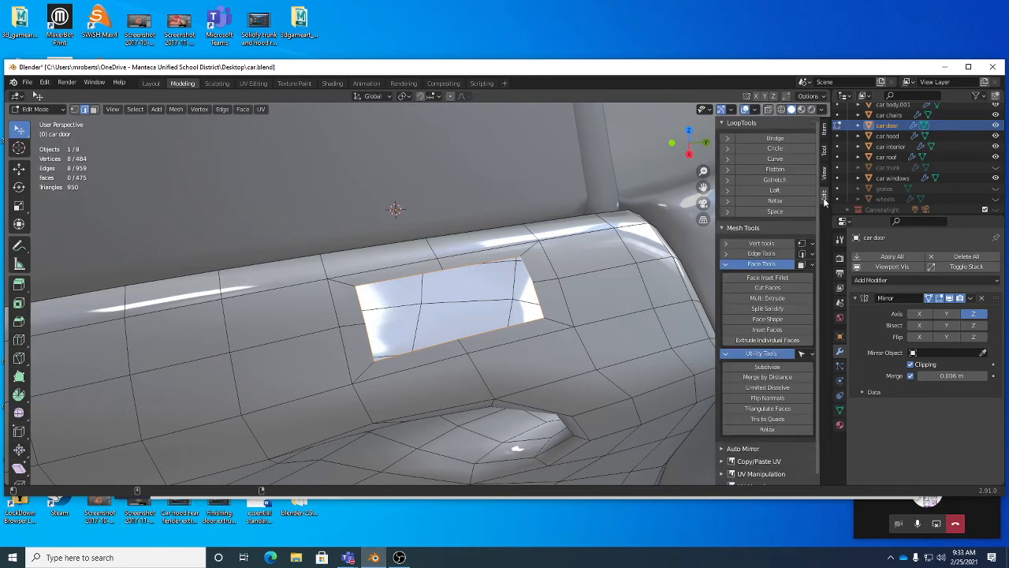
Step: Make the hole's boundary loop round with LoopTools Circle and scale it down
left_click(775, 149)
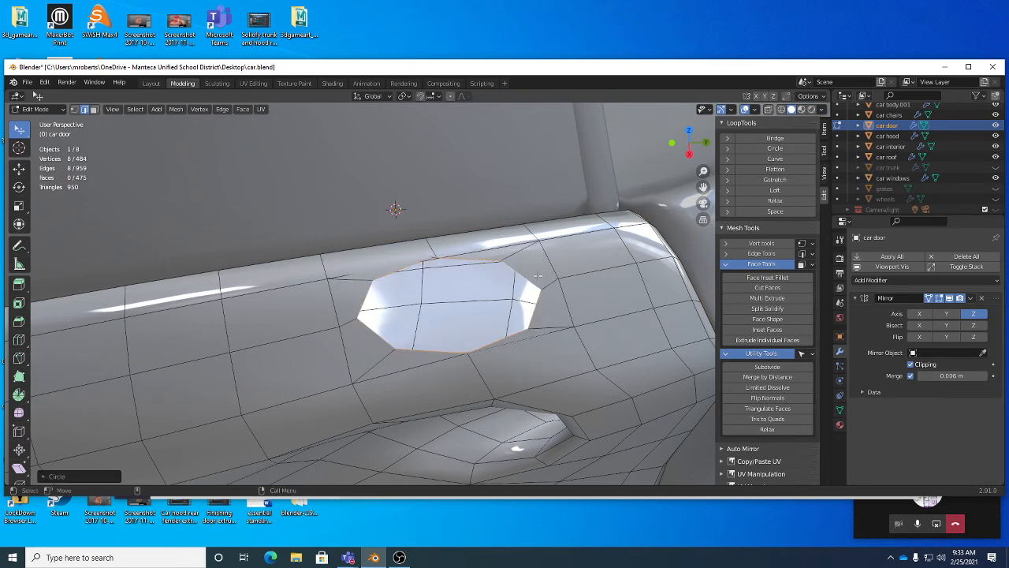
middle_click_drag(436, 348, 444, 327)
key("s")
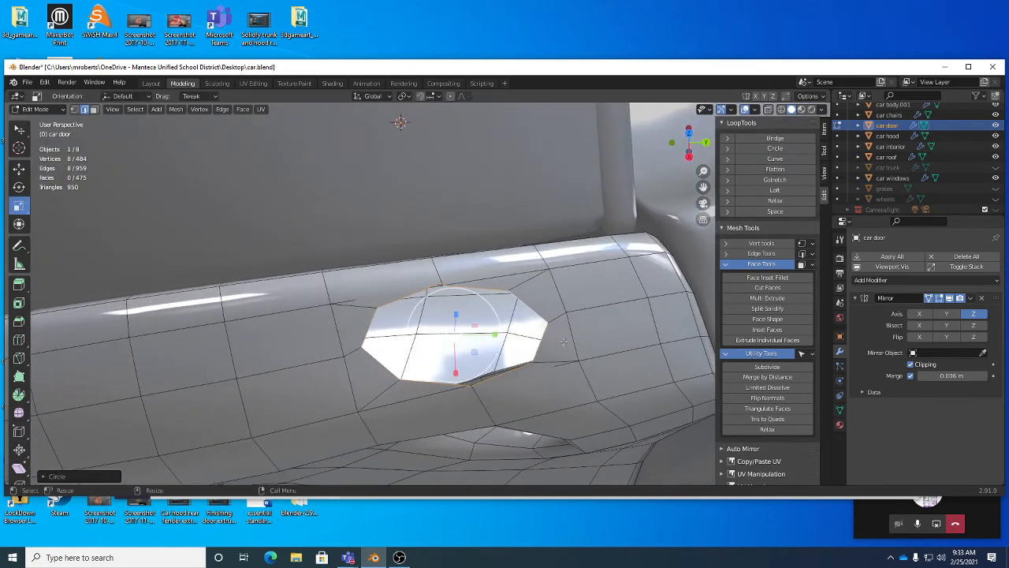
key("s")
left_click(546, 341)
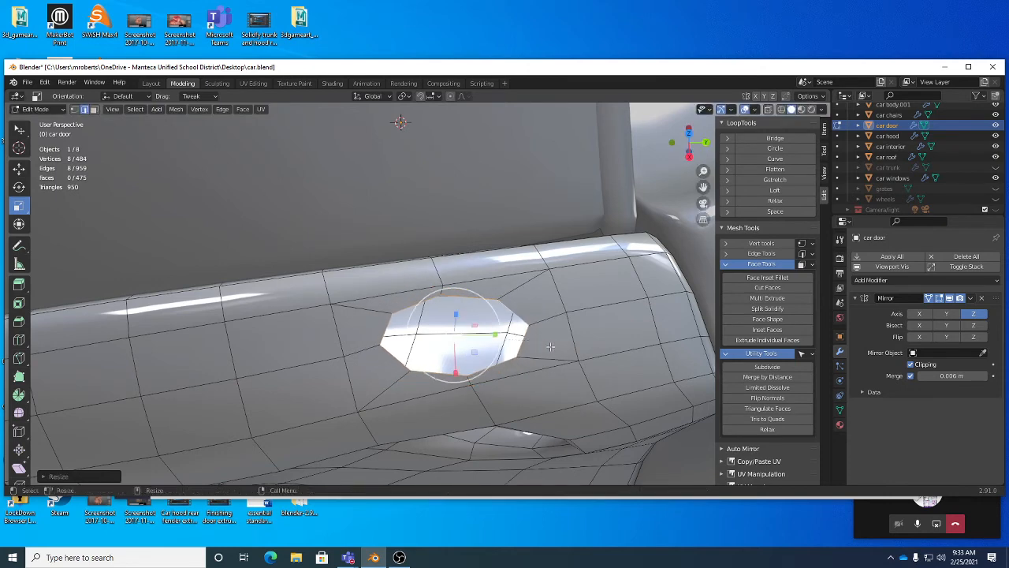
Step: Rotate the circular hole loop by about 4 degrees
key("r")
key("r")
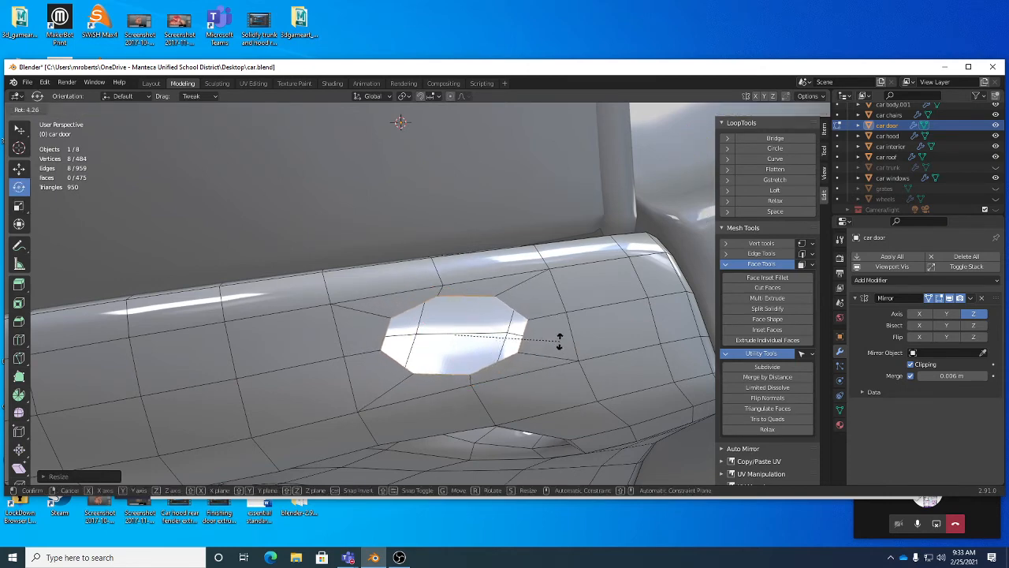
left_click(559, 341)
middle_click_drag(559, 339, 519, 355)
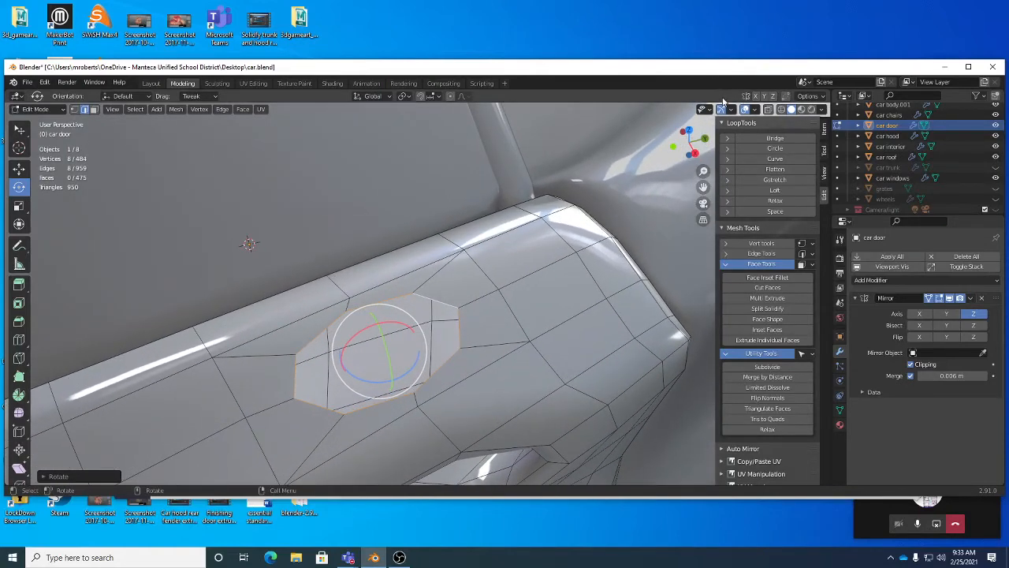
left_click(728, 149)
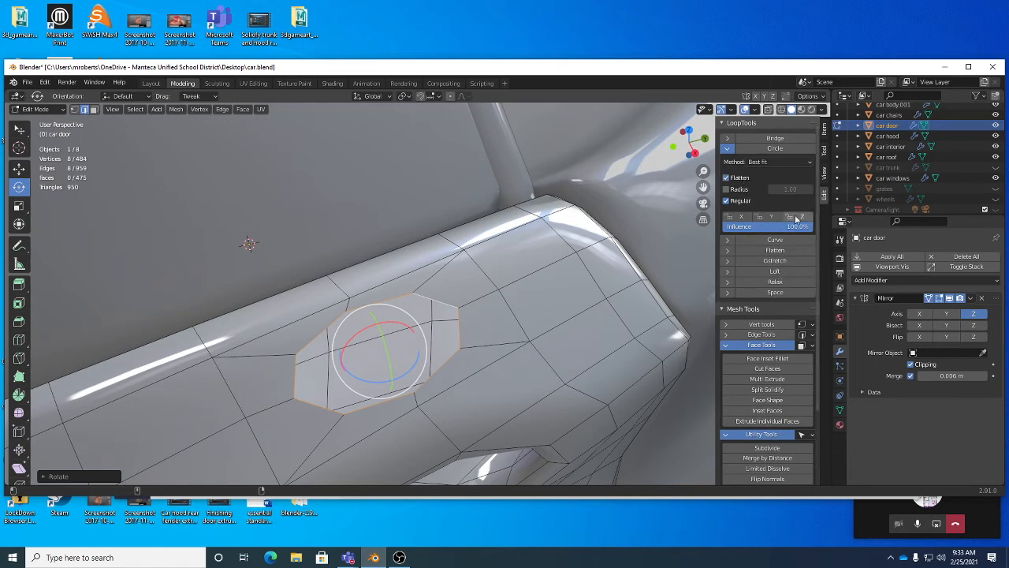
left_click(728, 148)
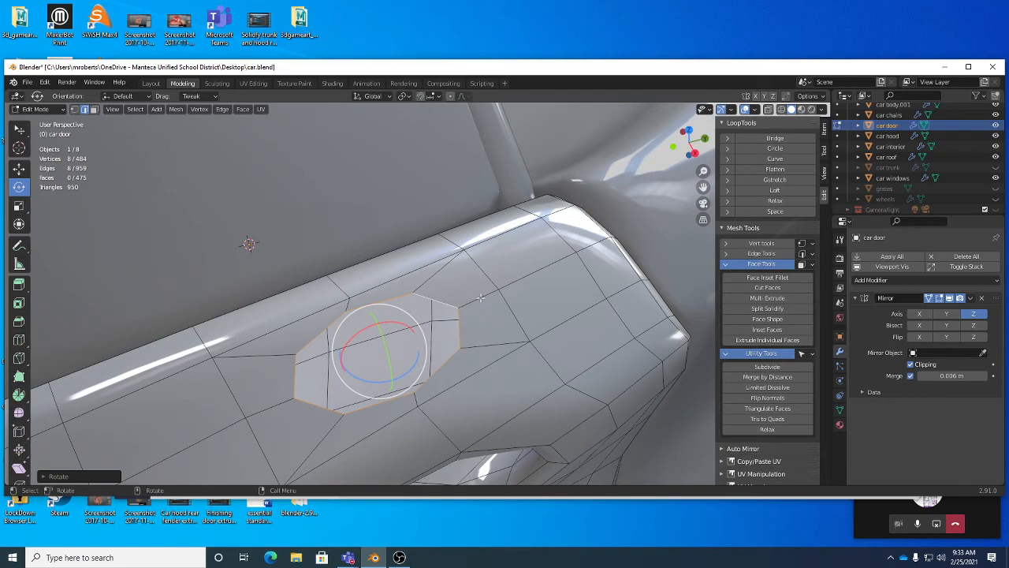
Step: Extrude the hole's edge loop inward into the door with the Extrude tool
middle_click_drag(480, 297, 452, 343)
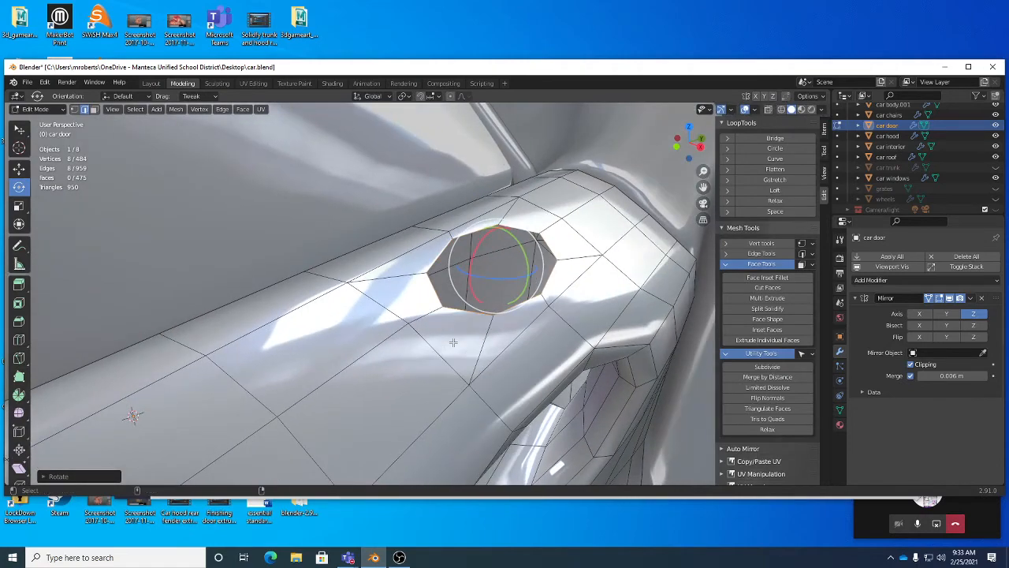
left_click(19, 284)
middle_click_drag(502, 261, 423, 255)
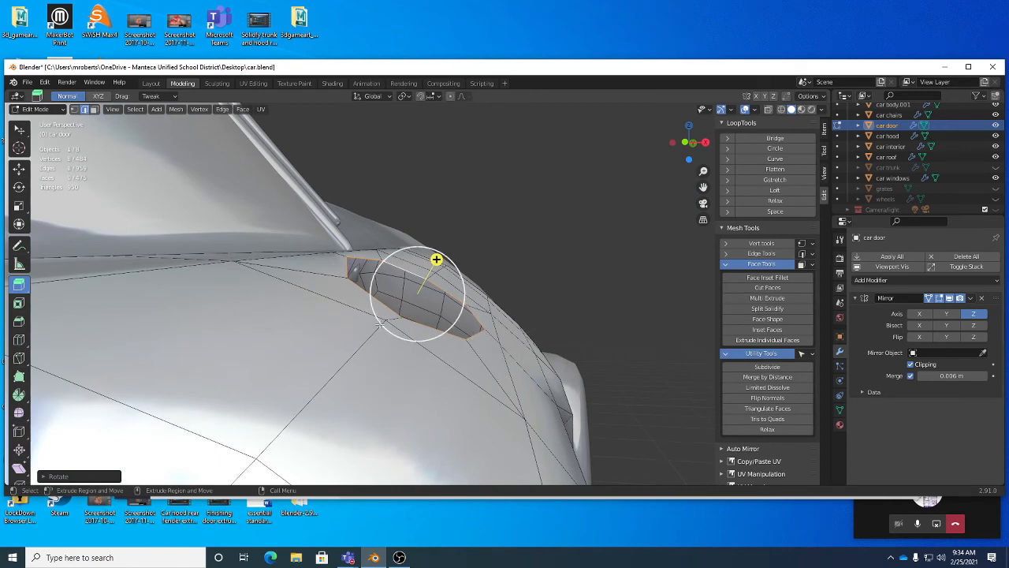
middle_click_drag(524, 290, 483, 263)
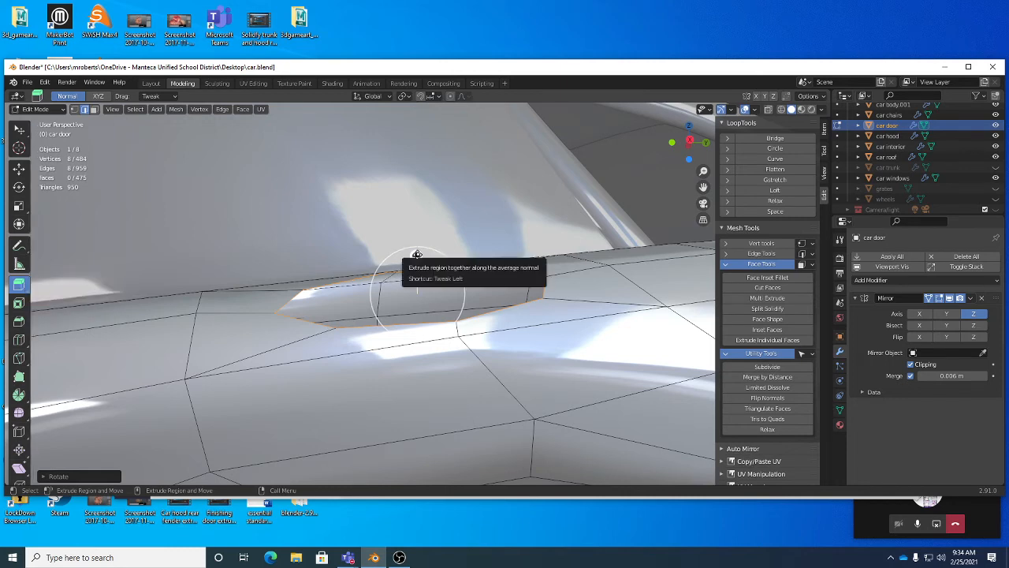
middle_click_drag(416, 255, 435, 259)
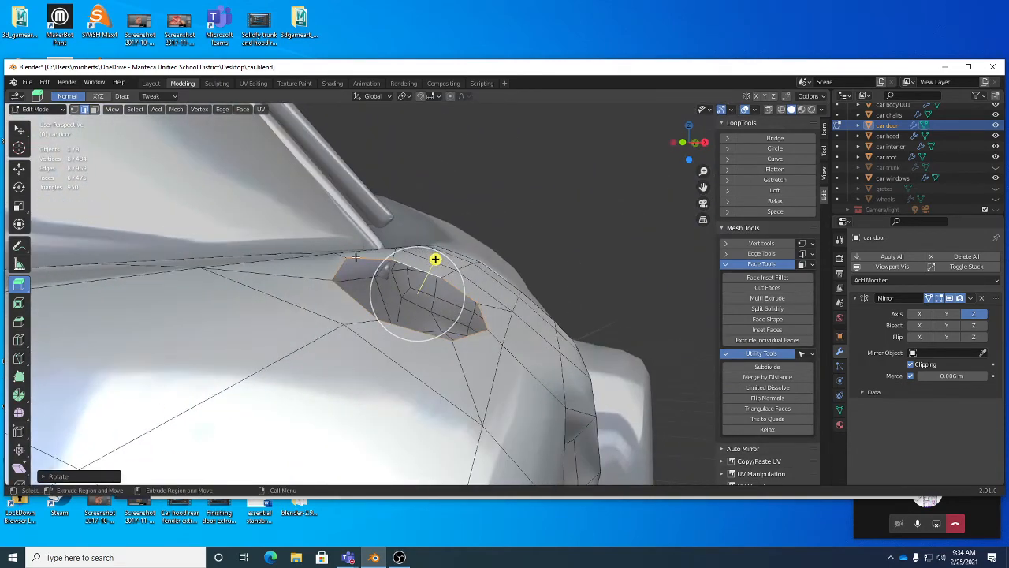
left_click_drag(436, 258, 430, 279)
middle_click_drag(429, 279, 418, 327)
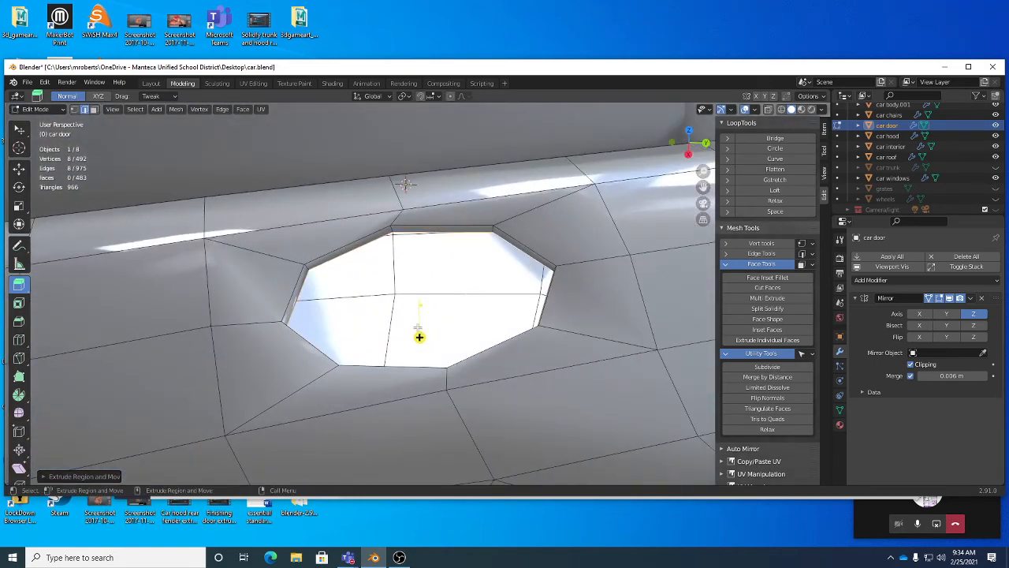
Step: Scale the extruded edge loop of the hole
key("r")
left_click_drag(596, 301, 579, 304)
left_click_drag(580, 304, 534, 315, "alt")
middle_click_drag(534, 315, 529, 304)
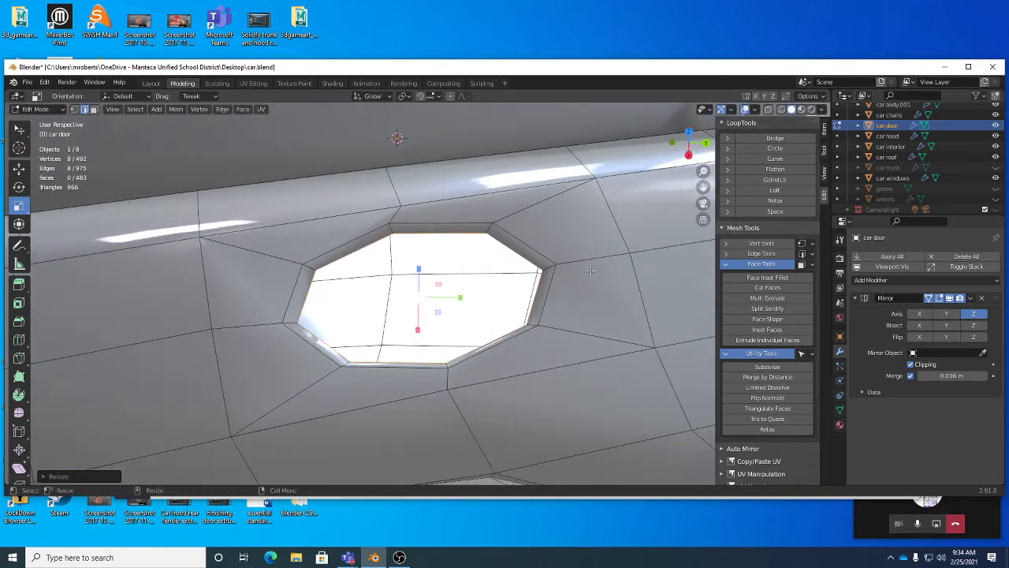
Step: Orbit and zoom around the door to inspect the extruded hole from several angles
middle_click_drag(530, 238, 597, 224)
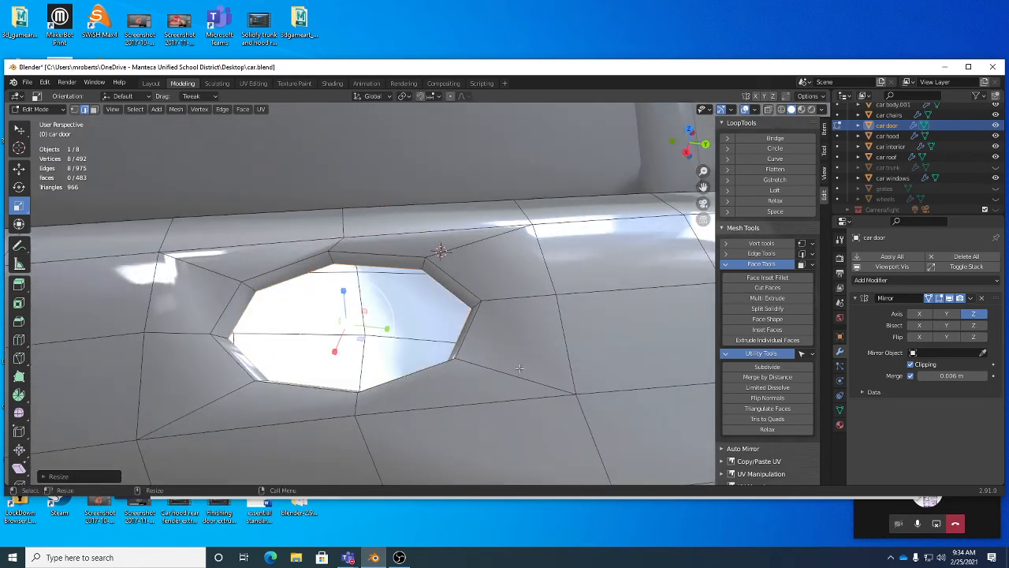
middle_click_drag(479, 350, 521, 281)
scroll(542, 307, "down", 8)
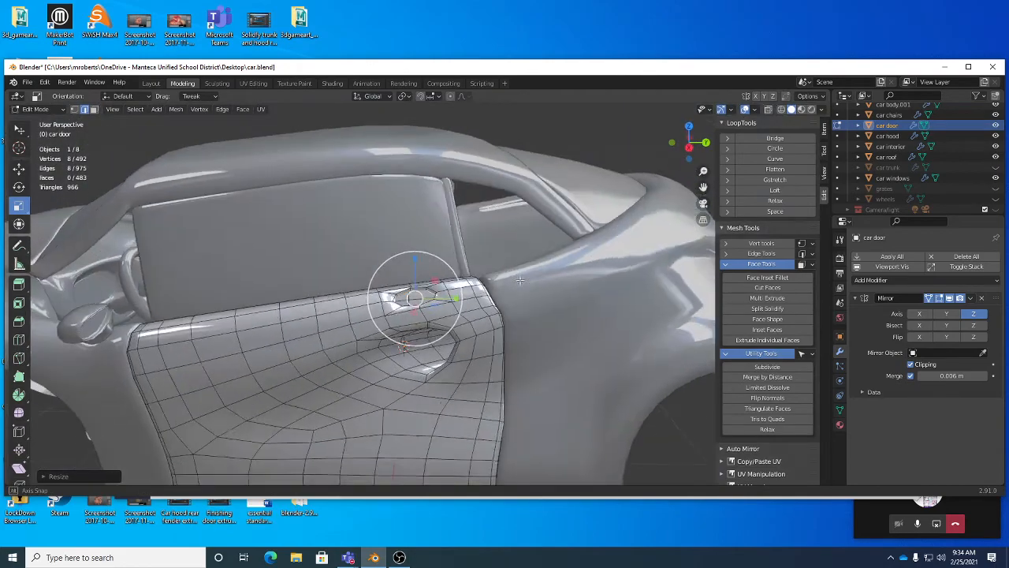
left_click_drag(520, 280, 555, 288, "alt")
scroll(473, 300, "up", 4)
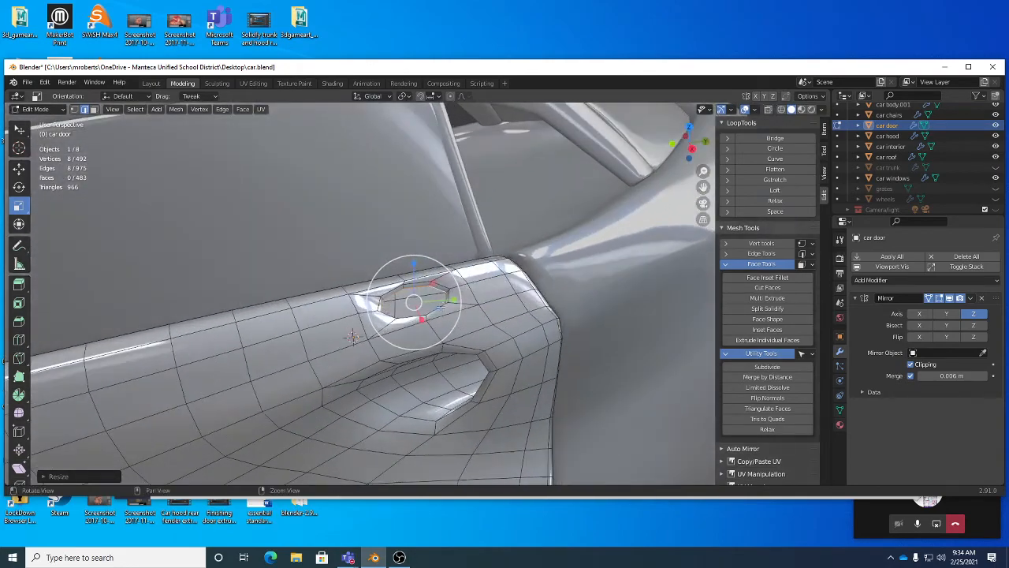
scroll(441, 307, "up", 5)
left_click_drag(442, 307, 419, 278, "alt")
scroll(490, 325, "up", 2)
middle_click_drag(437, 270, 453, 263)
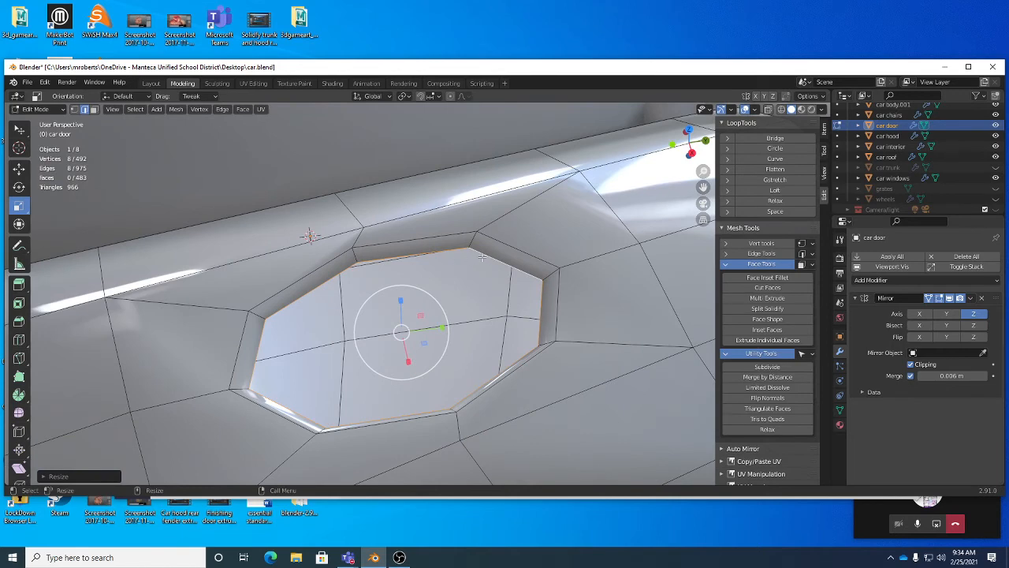
Step: Undo the last edit and fill the hole's inner boundary loop with a new face
middle_click_drag(480, 257, 498, 254)
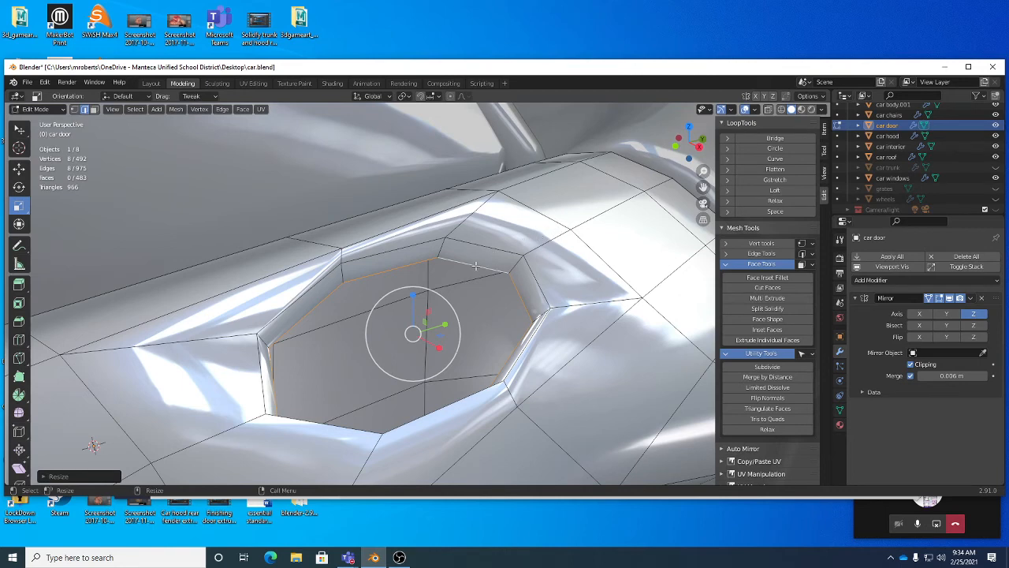
key("ctrl+z")
right_click(576, 226)
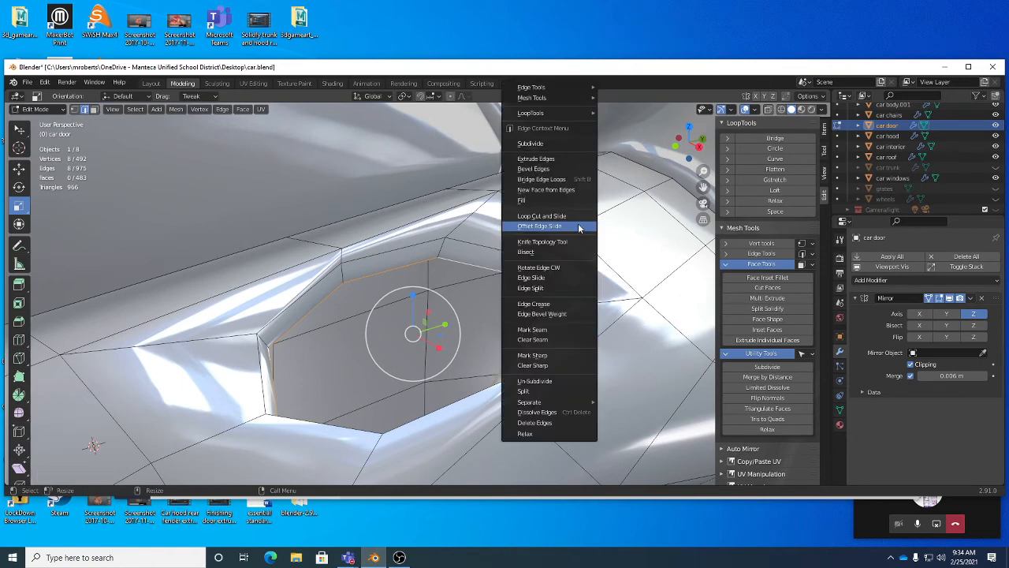
left_click(544, 190)
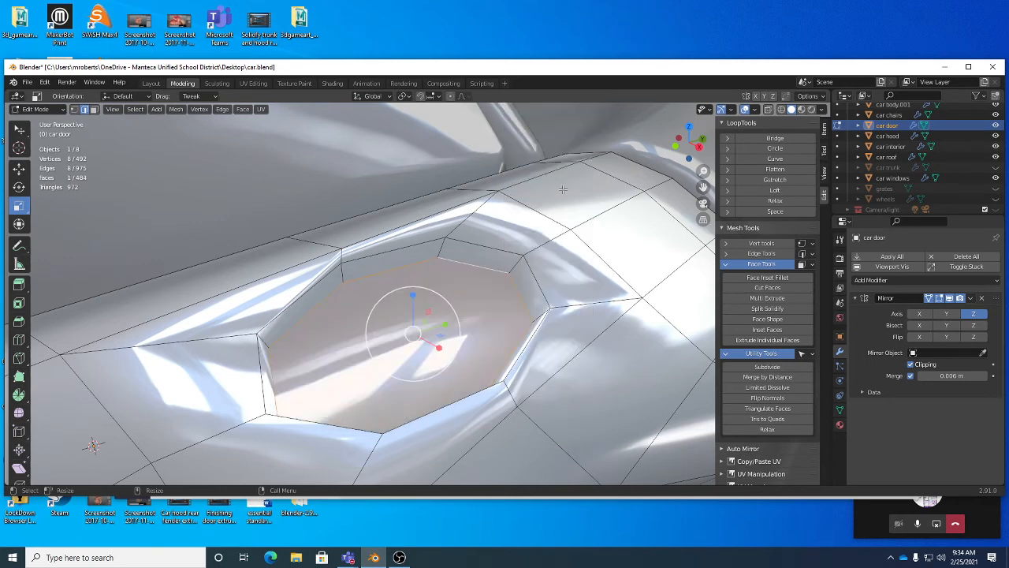
Step: Select two opposite vertices of the filled face and connect them with an edge across it
middle_click_drag(473, 300, 512, 292)
key("1")
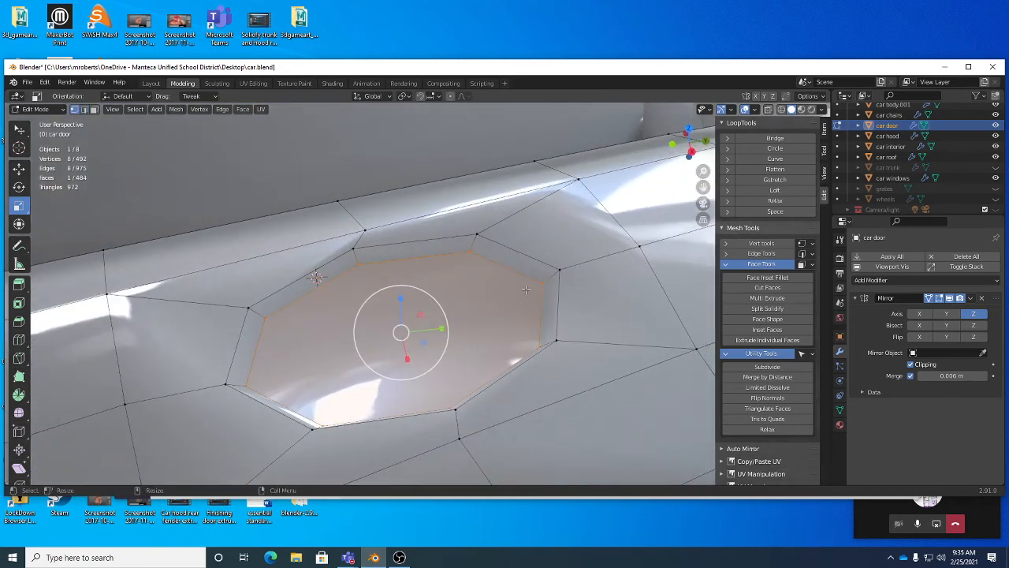
left_click(542, 282)
middle_click_drag(248, 385, 324, 367)
middle_click_drag(538, 304, 584, 302)
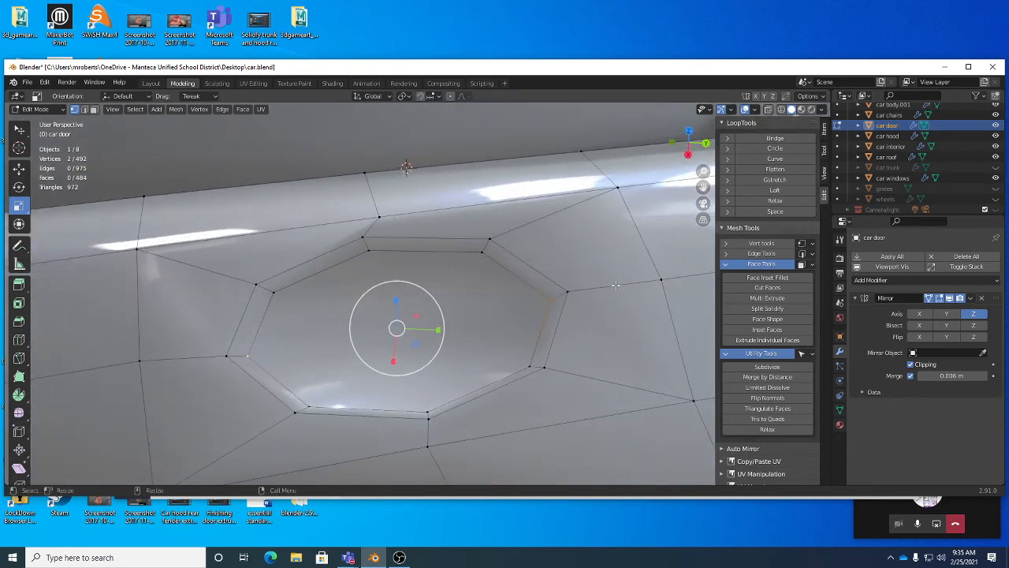
right_click(616, 285)
mouse_move(586, 419)
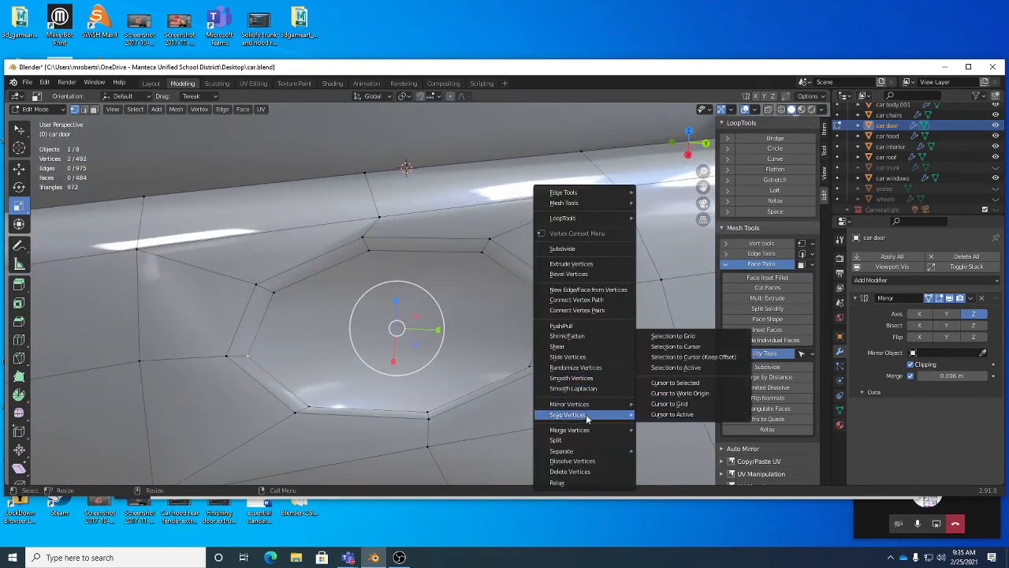
left_click(586, 311)
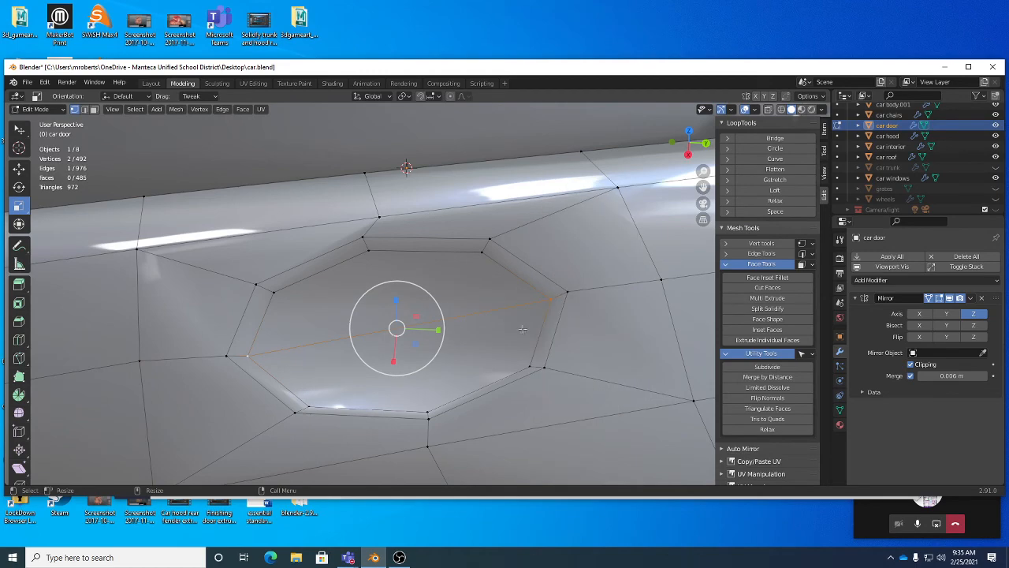
Step: Select the upper half of the filled face and split it with a Knife cut between its top and bottom vertices
middle_click_drag(587, 311, 561, 299)
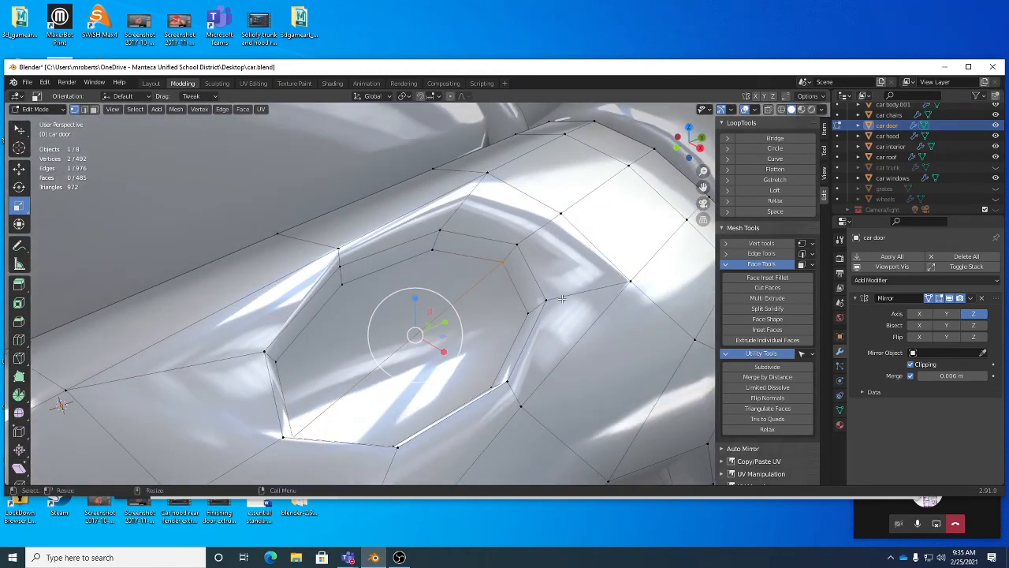
key("3")
left_click(418, 288)
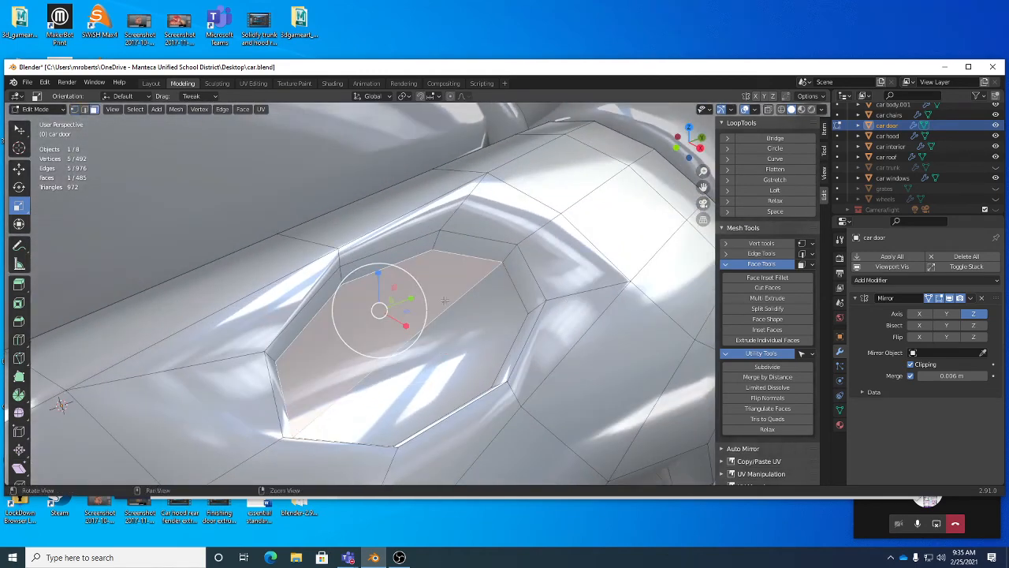
middle_click_drag(418, 289, 470, 286)
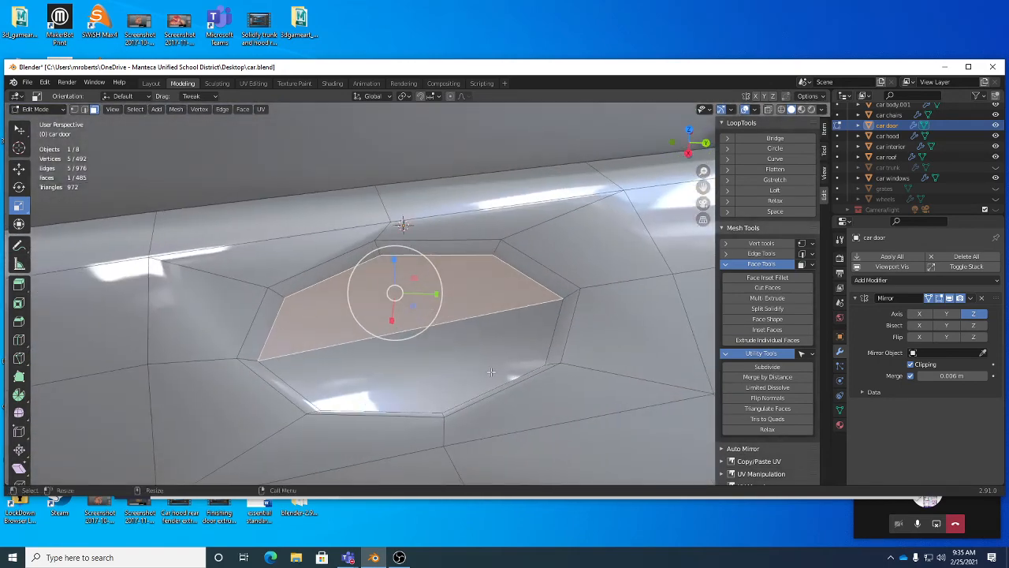
middle_click_drag(401, 338, 396, 329)
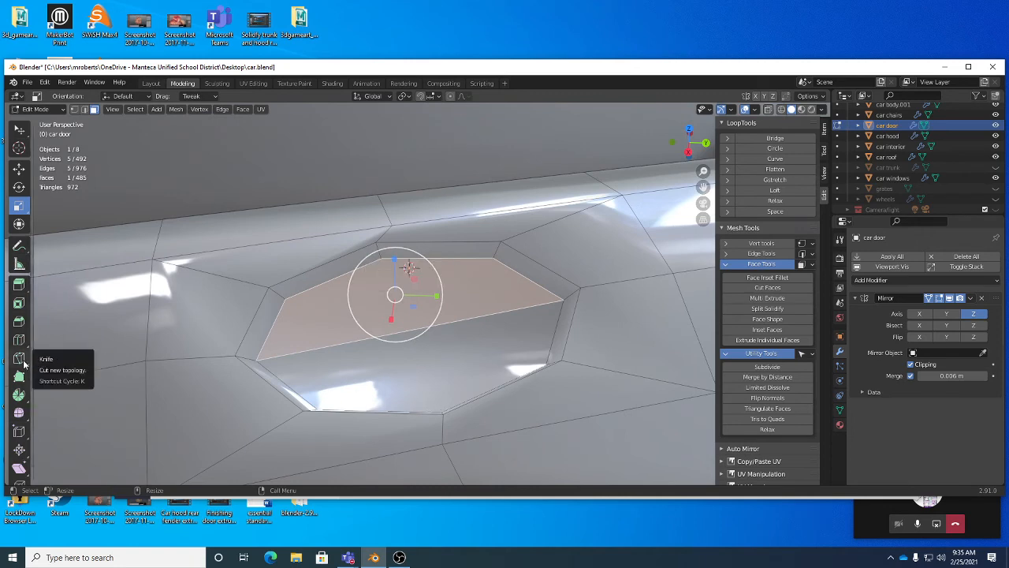
left_click(24, 363)
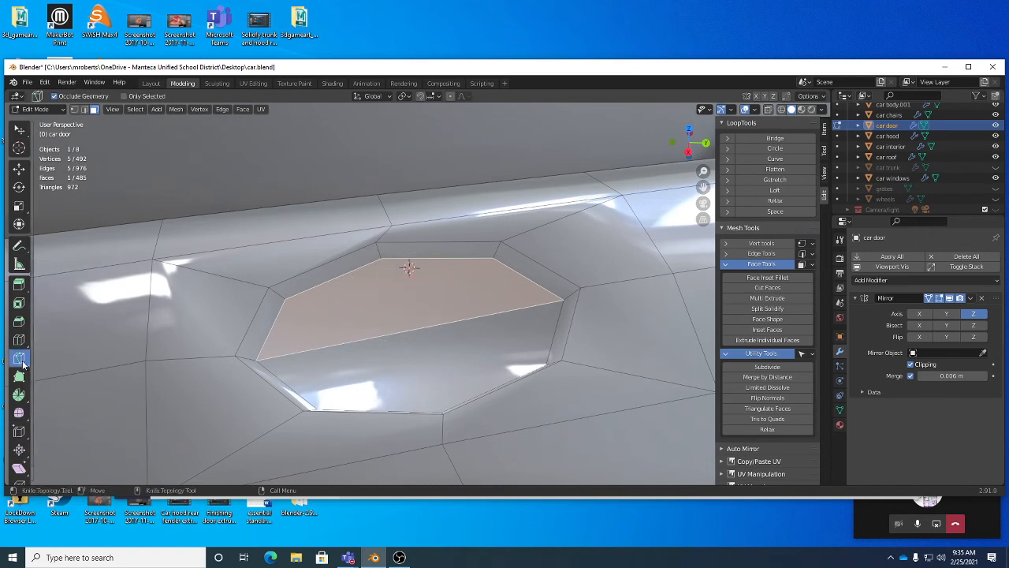
left_click(382, 258)
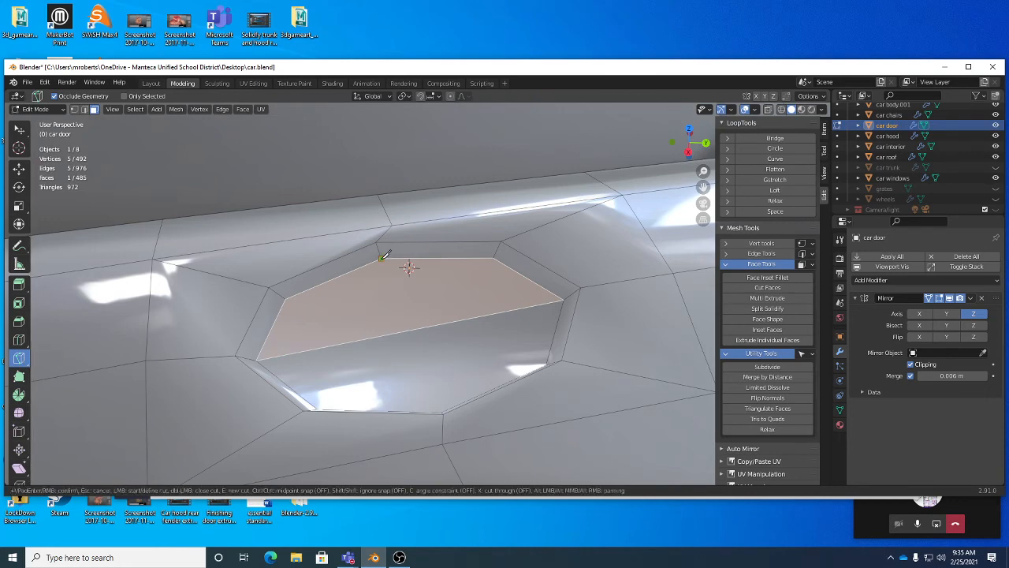
middle_click_drag(447, 360, 444, 388)
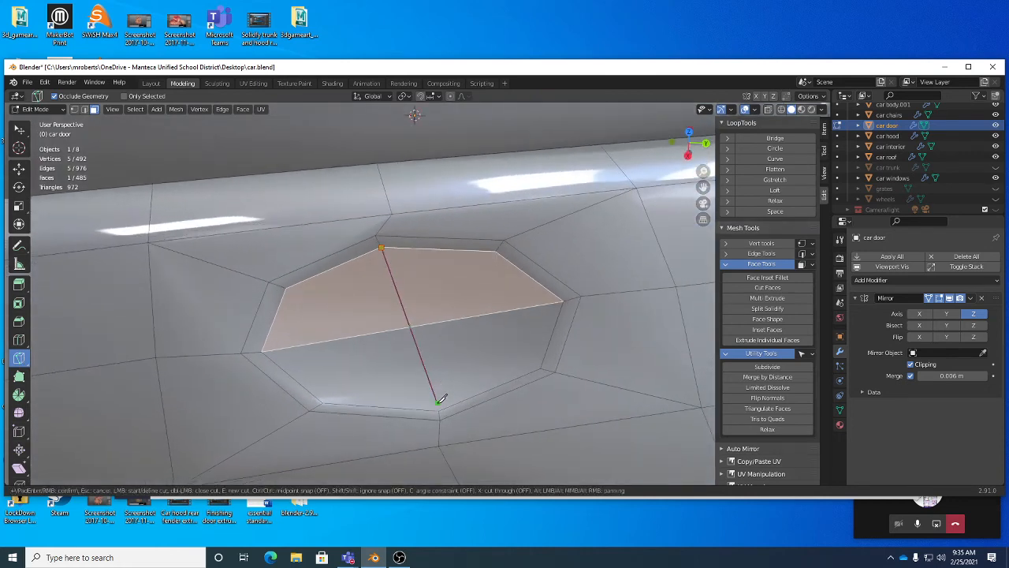
left_click(439, 410)
key("Return")
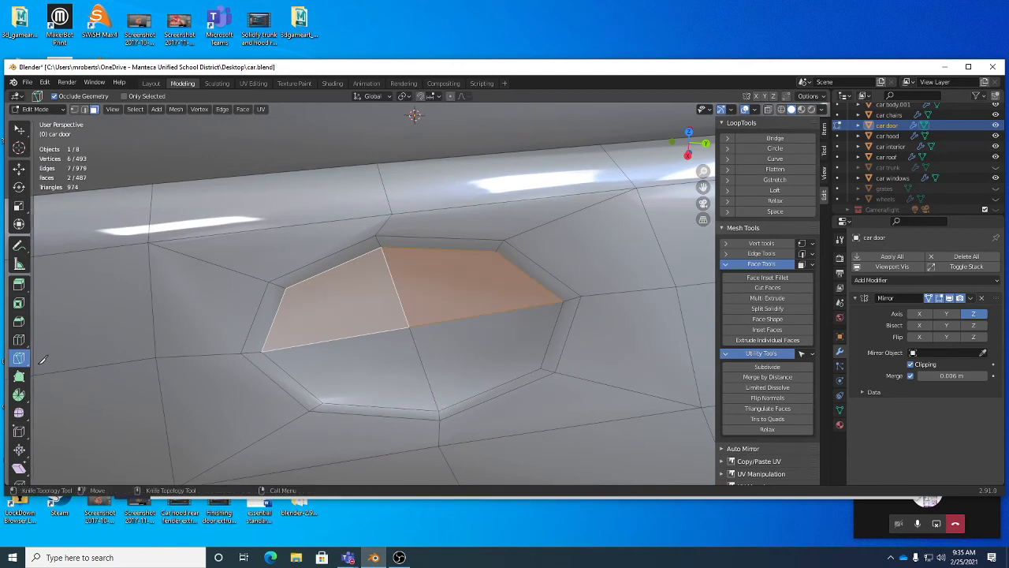
Step: Inset the two selected faces with the Inset Faces tool
key("w")
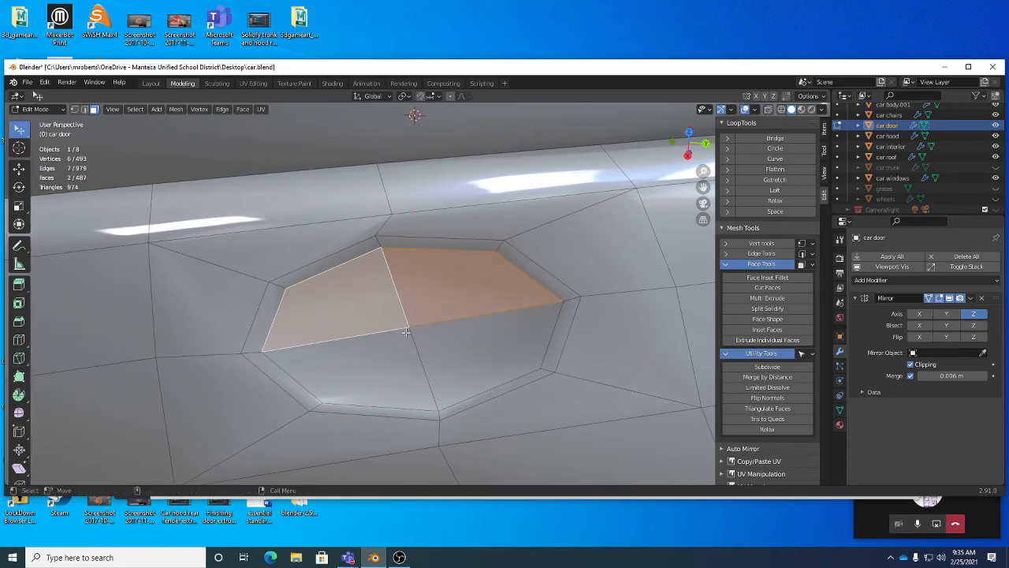
middle_click_drag(400, 330, 450, 299)
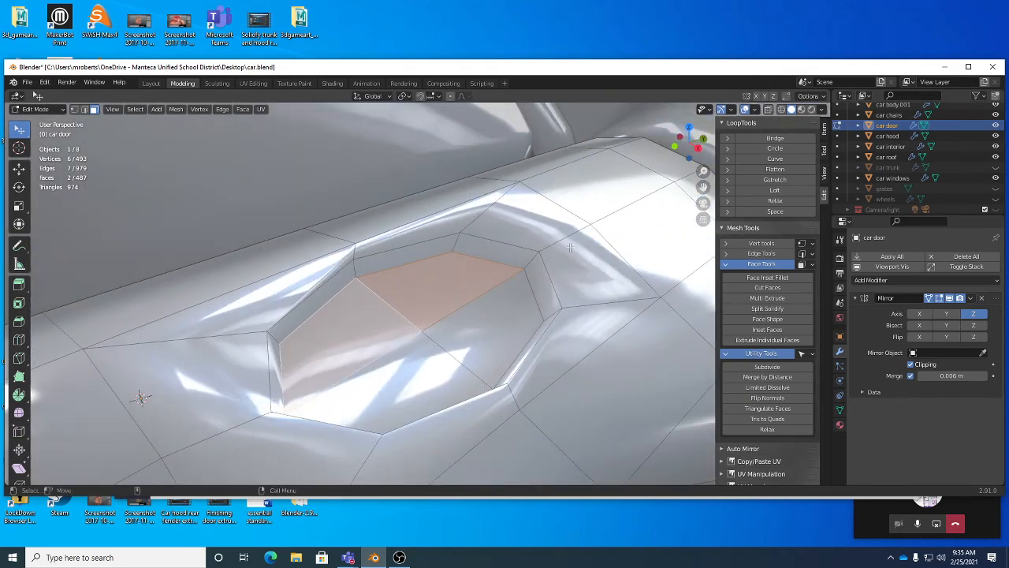
middle_click_drag(542, 265, 465, 319)
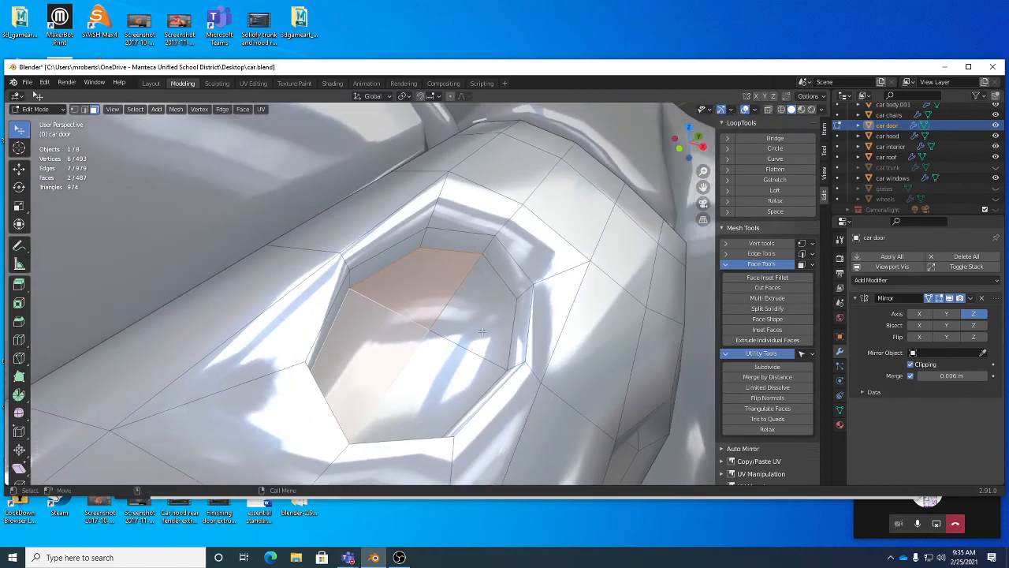
key("shift+space")
key("i")
mouse_move(490, 330)
left_mouse_down()
mouse_move(480, 328)
mouse_move(488, 314)
left_mouse_up()
Step: Extrude the inset faces along their normals and rotate the extrusion
right_click(488, 314)
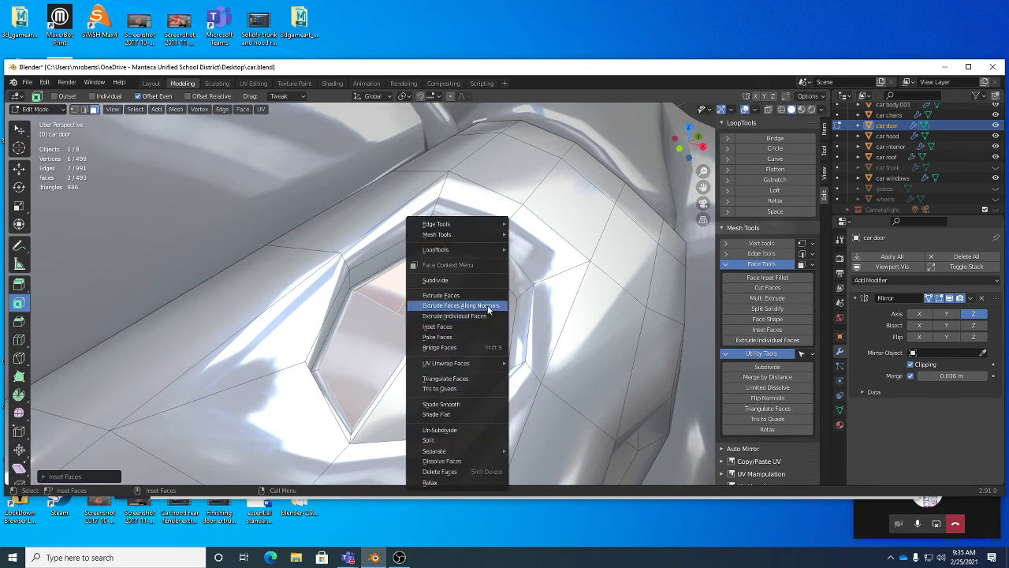
left_click(489, 315)
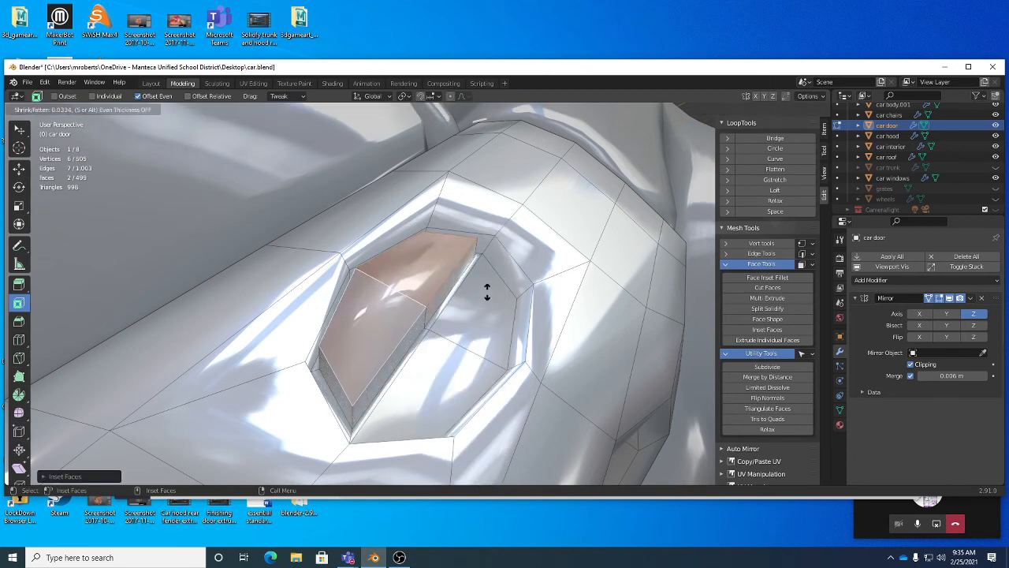
left_click(486, 288)
middle_click_drag(465, 296, 477, 338)
key("r")
left_click_drag(478, 338, 564, 334, "alt")
middle_click_drag(565, 335, 530, 328)
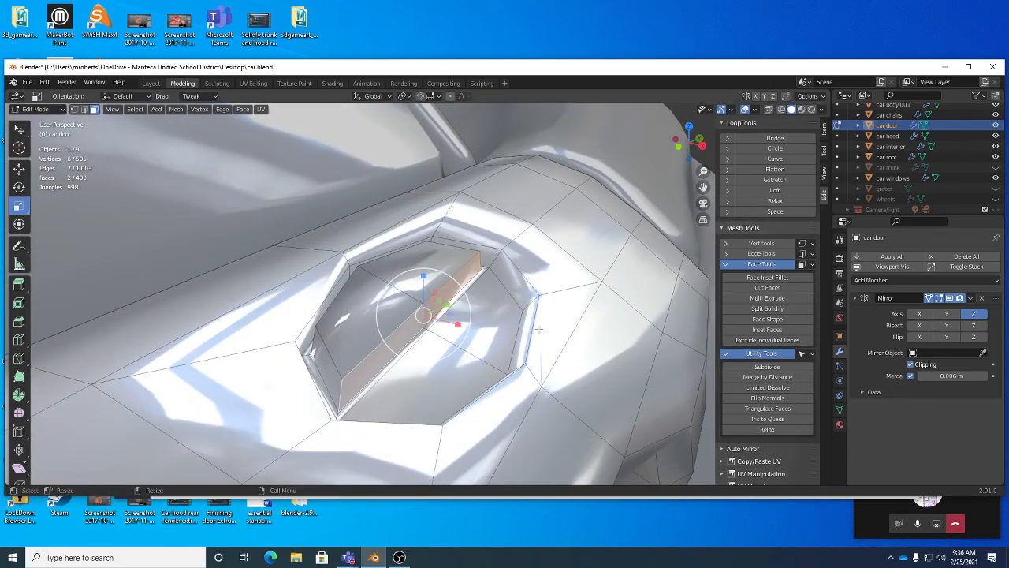
Step: Extrude the faces along their normals again and scale the new faces down
right_click(538, 332)
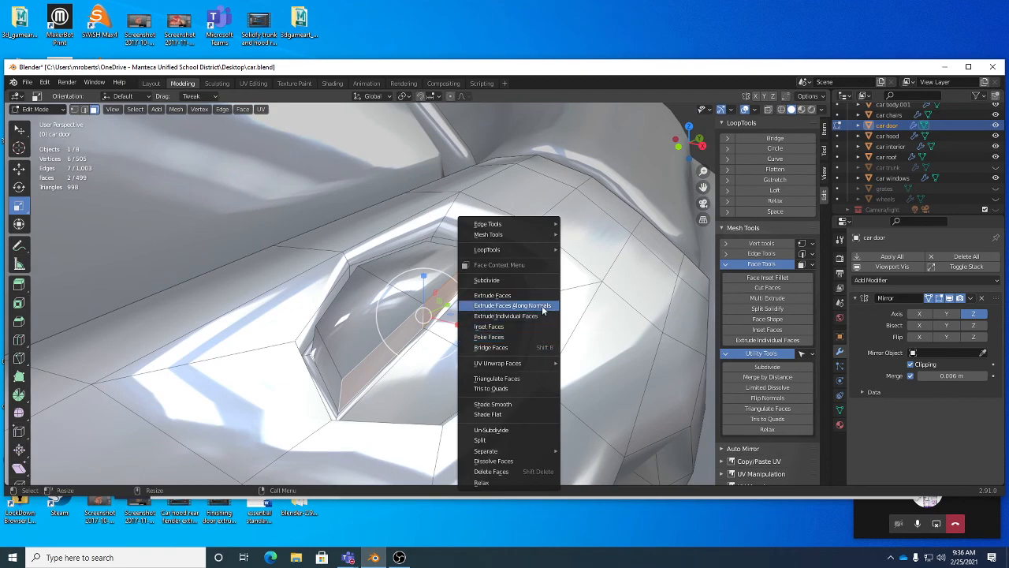
left_click(541, 305)
left_click(545, 285)
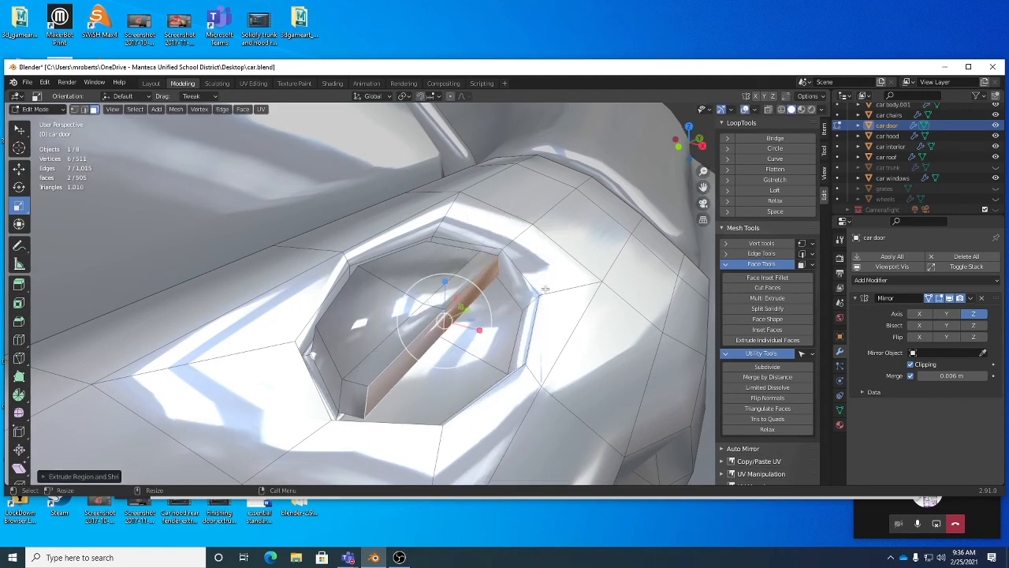
key("s")
left_click(548, 320)
Step: Move the extruded handle faces into place inside the recess
middle_click_drag(549, 320, 526, 451)
key("g")
left_click(513, 349)
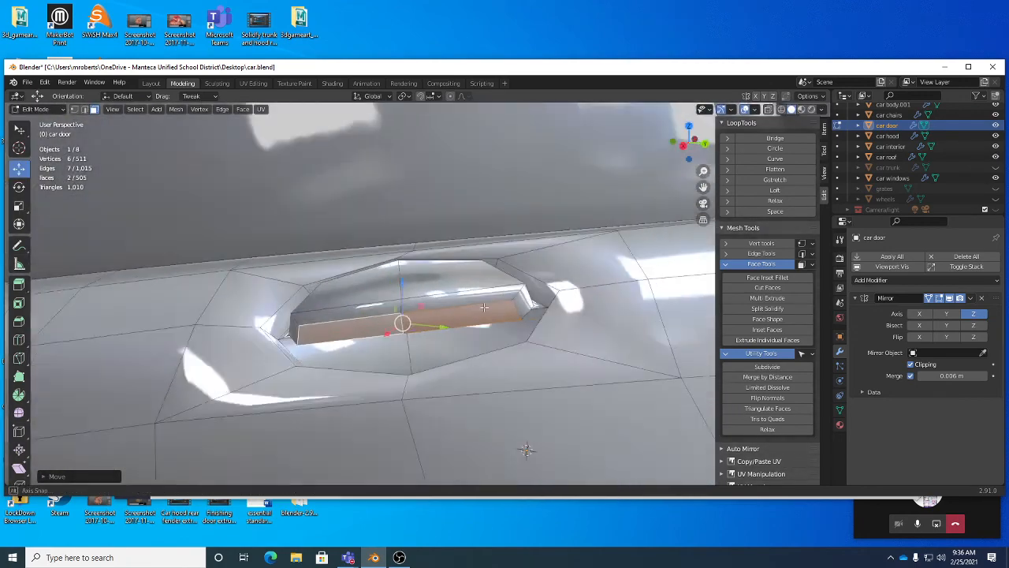
Step: Return to Object Mode and select the car door object
scroll(375, 345, "down", 3)
middle_click_drag(375, 345, 450, 317)
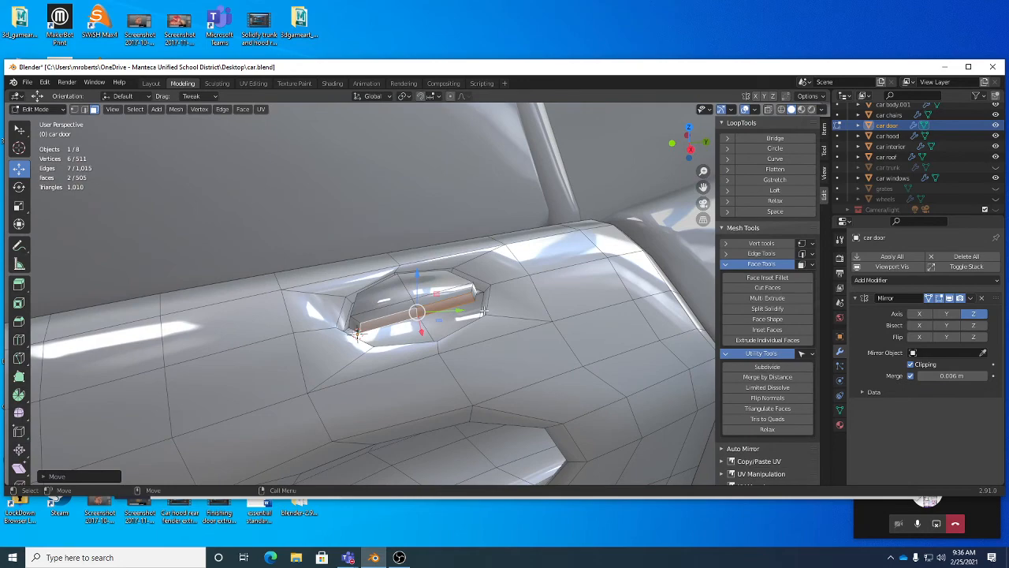
middle_click_drag(357, 334, 424, 320)
key("Tab")
left_click(452, 320)
scroll(353, 334, "up", 4)
middle_click_drag(350, 354, 498, 386)
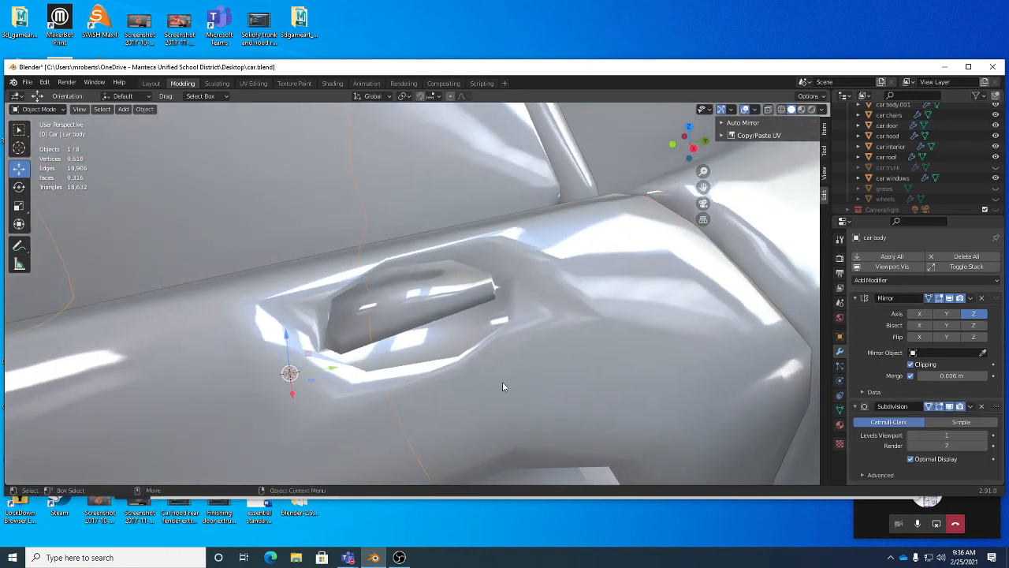
key("w")
left_click(512, 394)
Step: Save the blend file and orbit around the door to review the handle
scroll(488, 389, "down", 4)
middle_click_drag(406, 370, 456, 325)
scroll(462, 360, "down", 4)
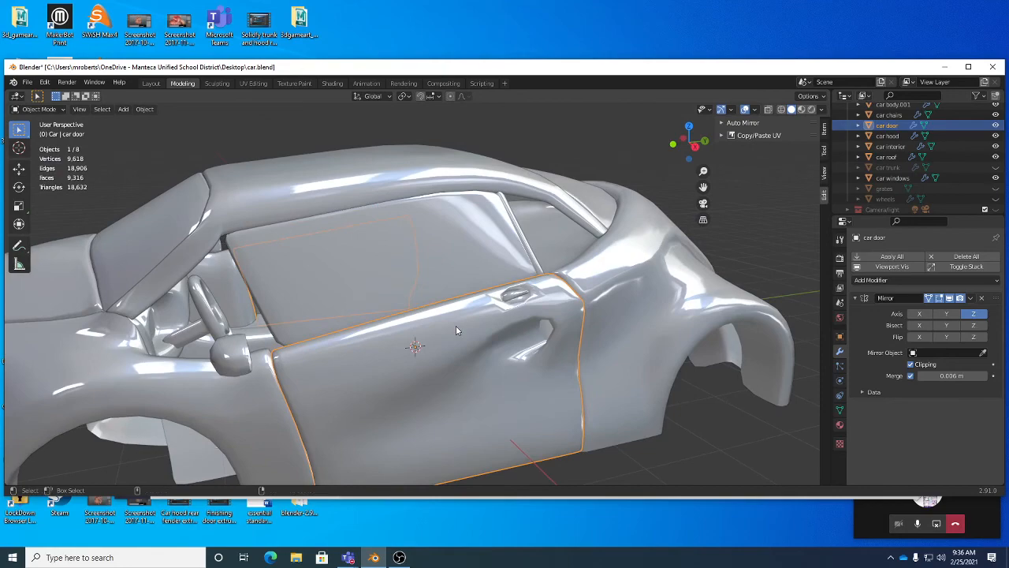
key("ctrl+s")
mouse_move(412, 354)
middle_mouse_down()
mouse_move(430, 328)
mouse_move(380, 343)
mouse_move(415, 331)
mouse_move(424, 339)
middle_mouse_up()
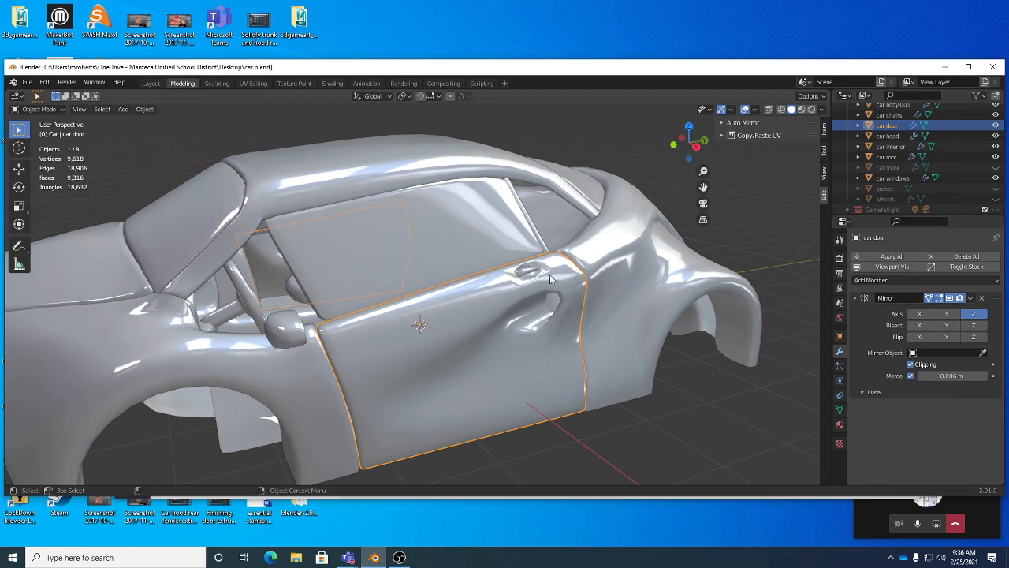
middle_click_drag(549, 274, 554, 309)
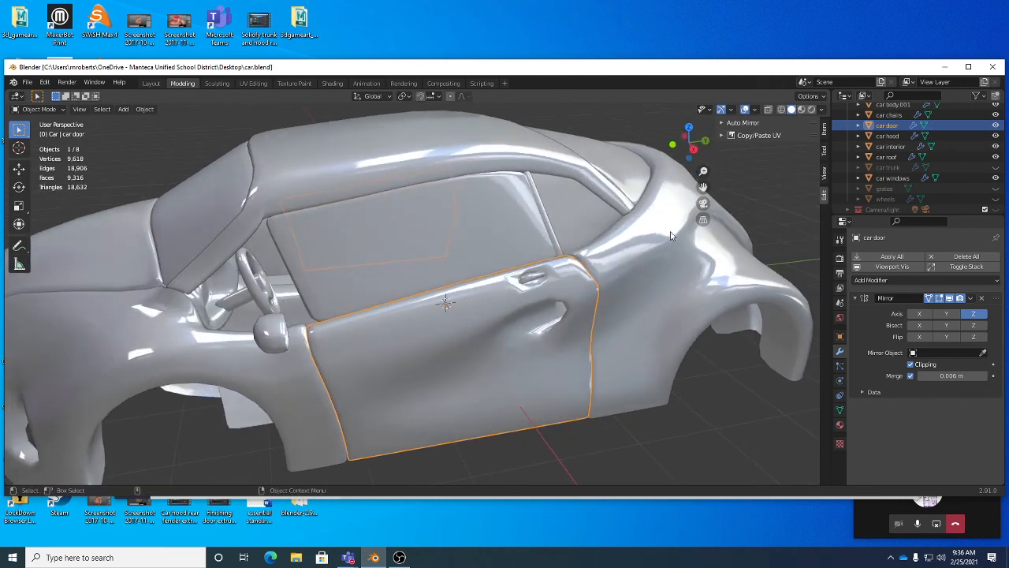